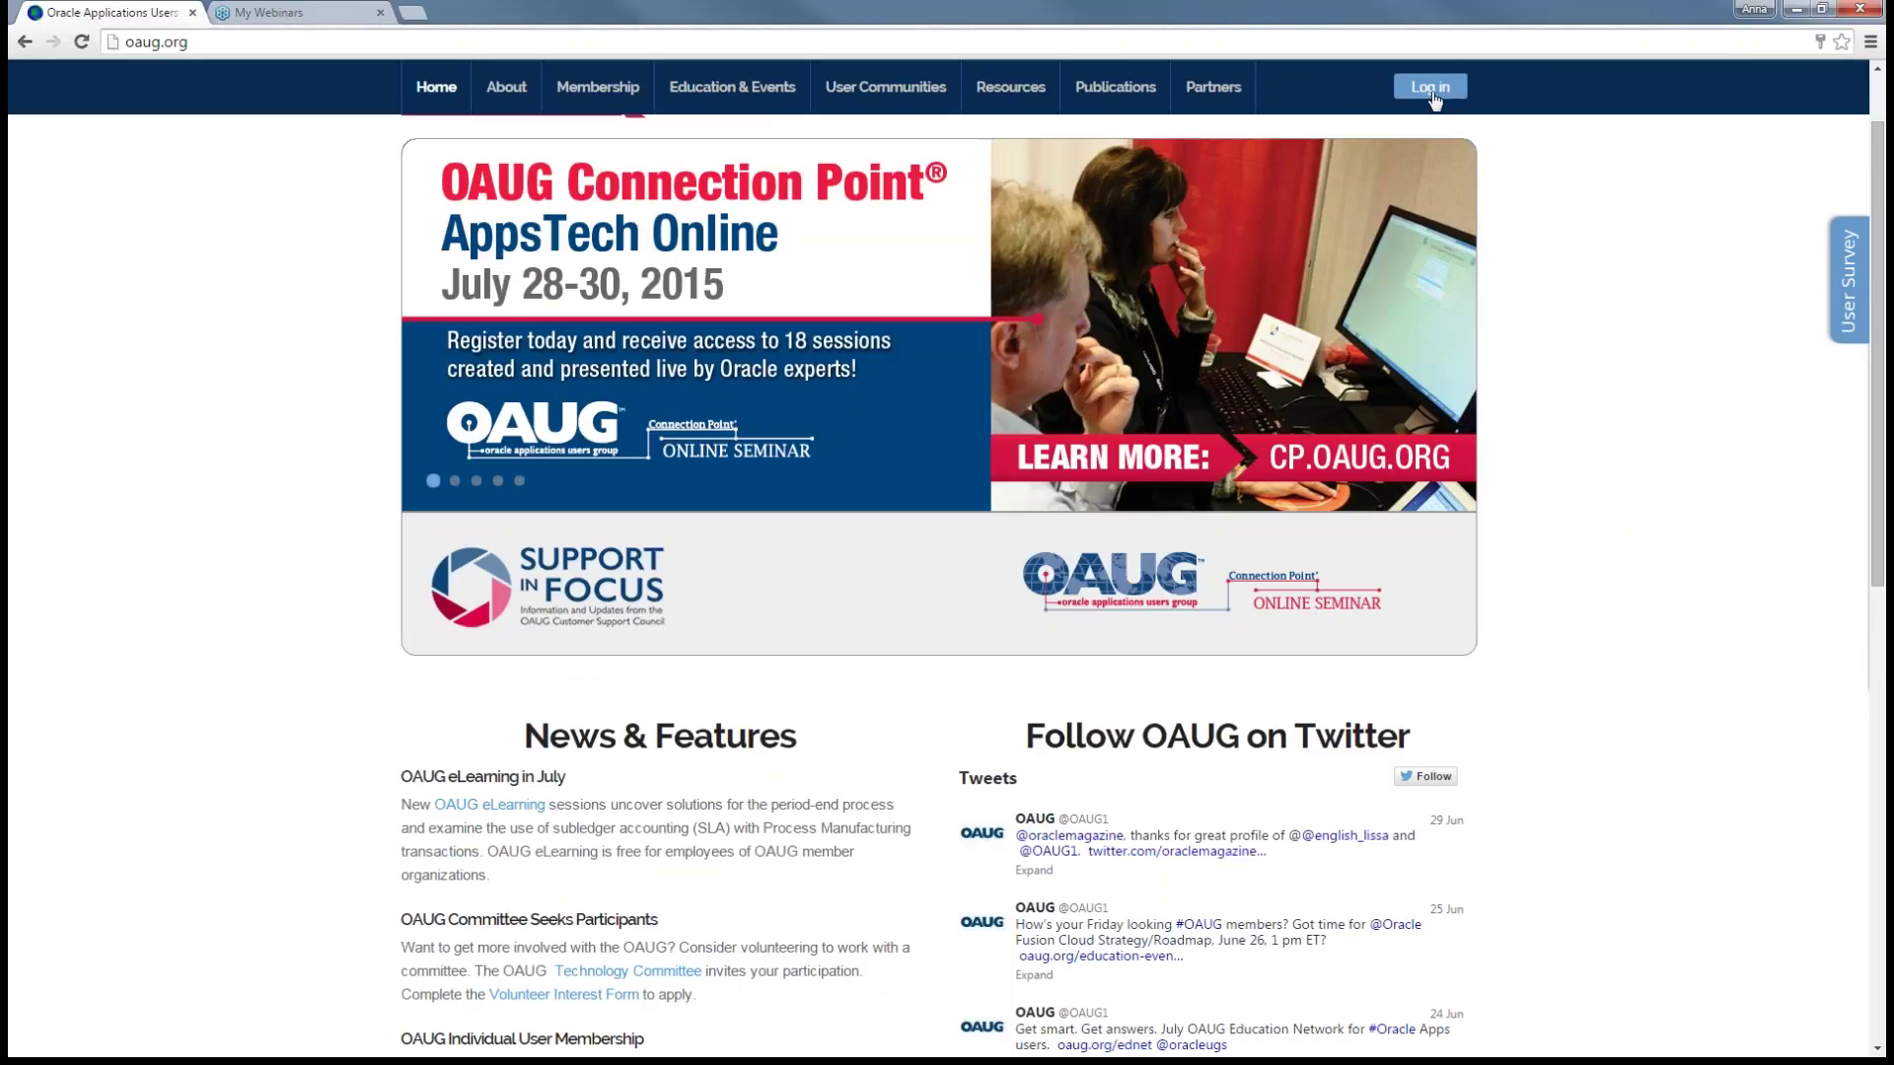
- Start a new OAUG profile from Create a Profile to reach the MemberSuite Create Account page
scroll(1882, 474, up, 1)
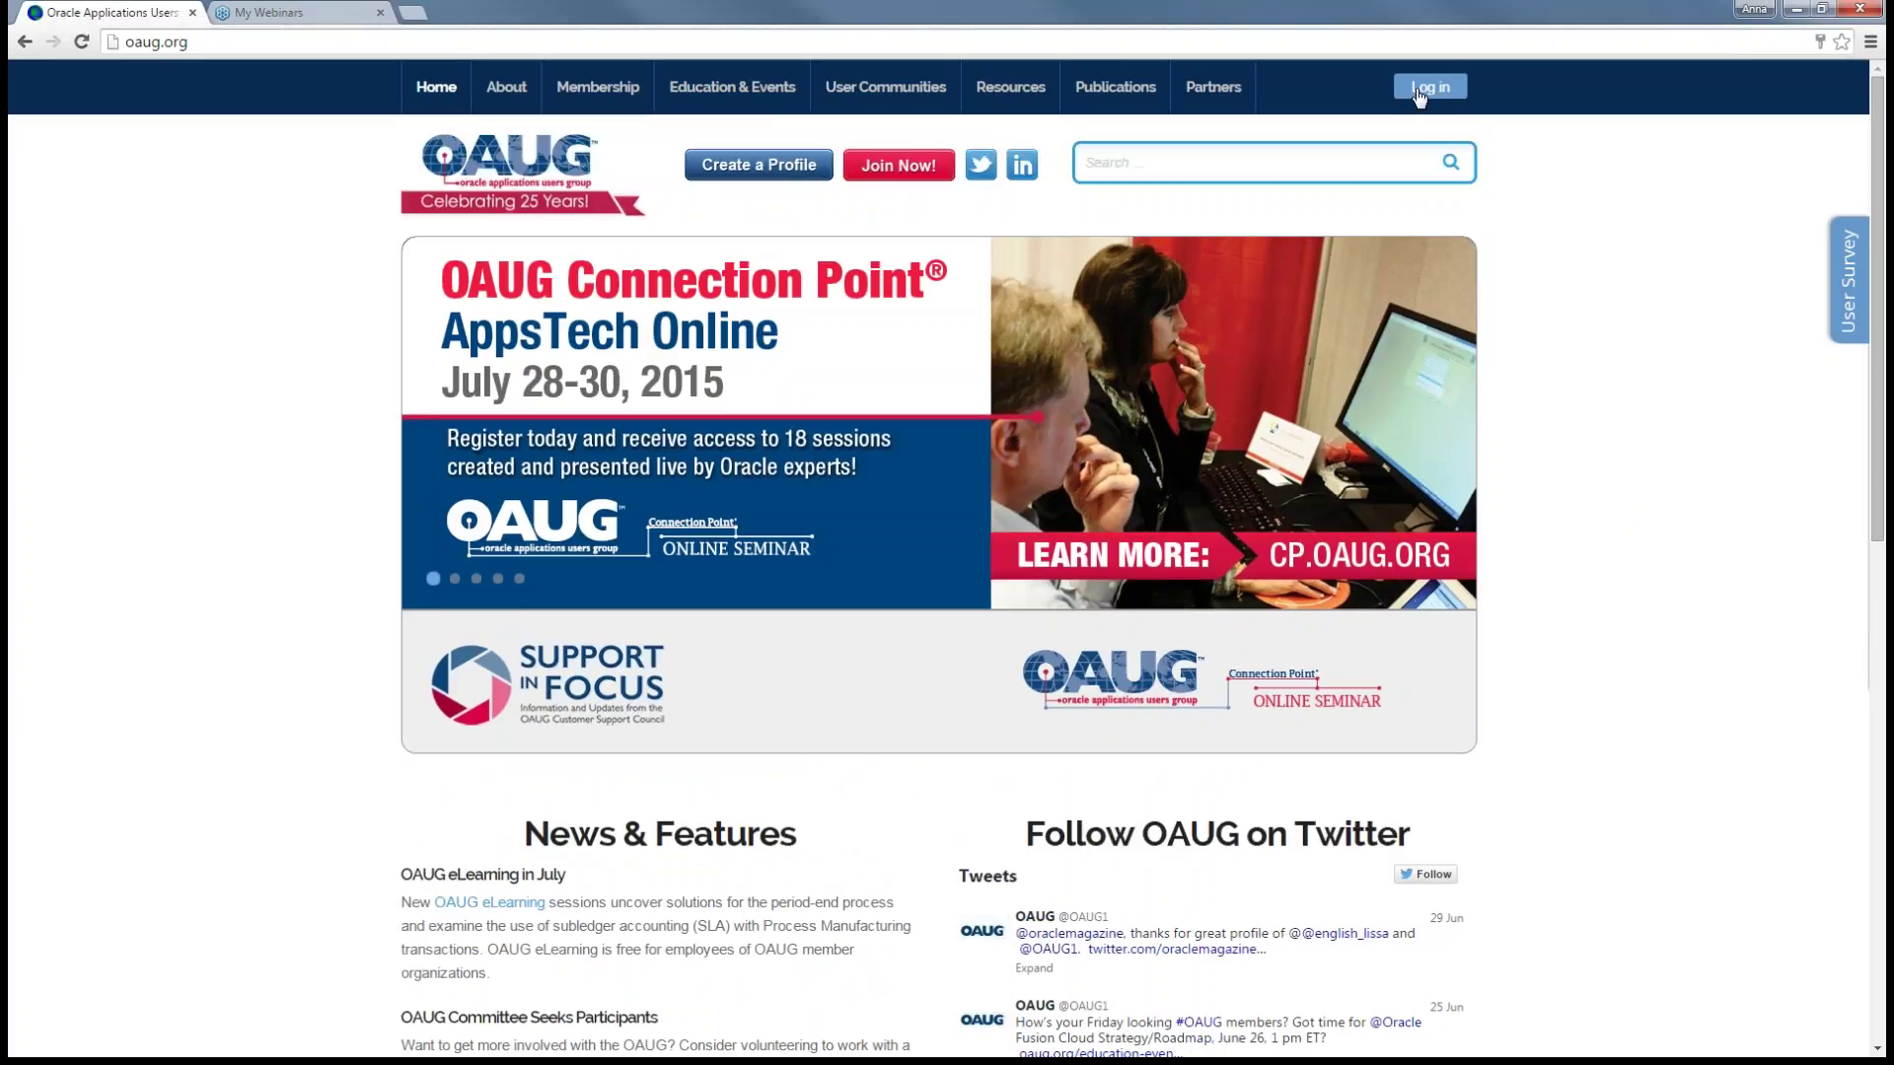
click(762, 175)
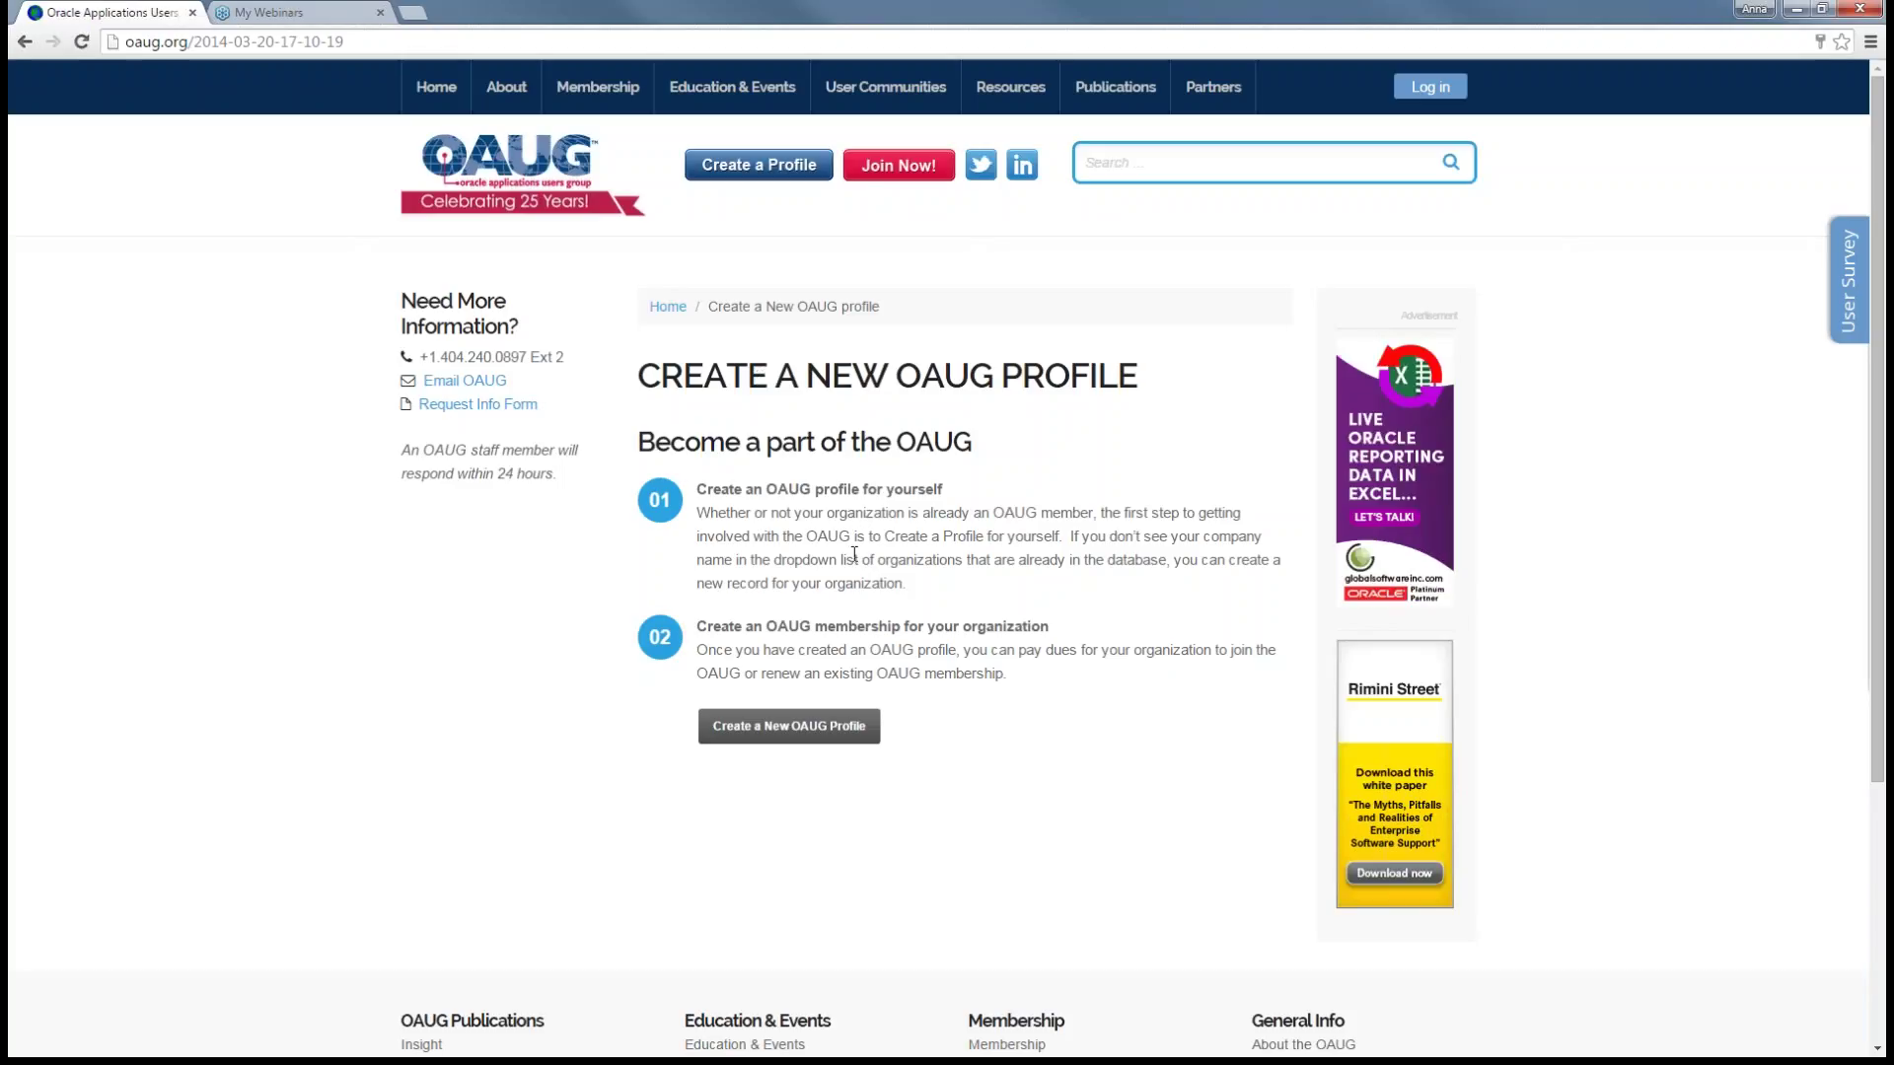
click(815, 733)
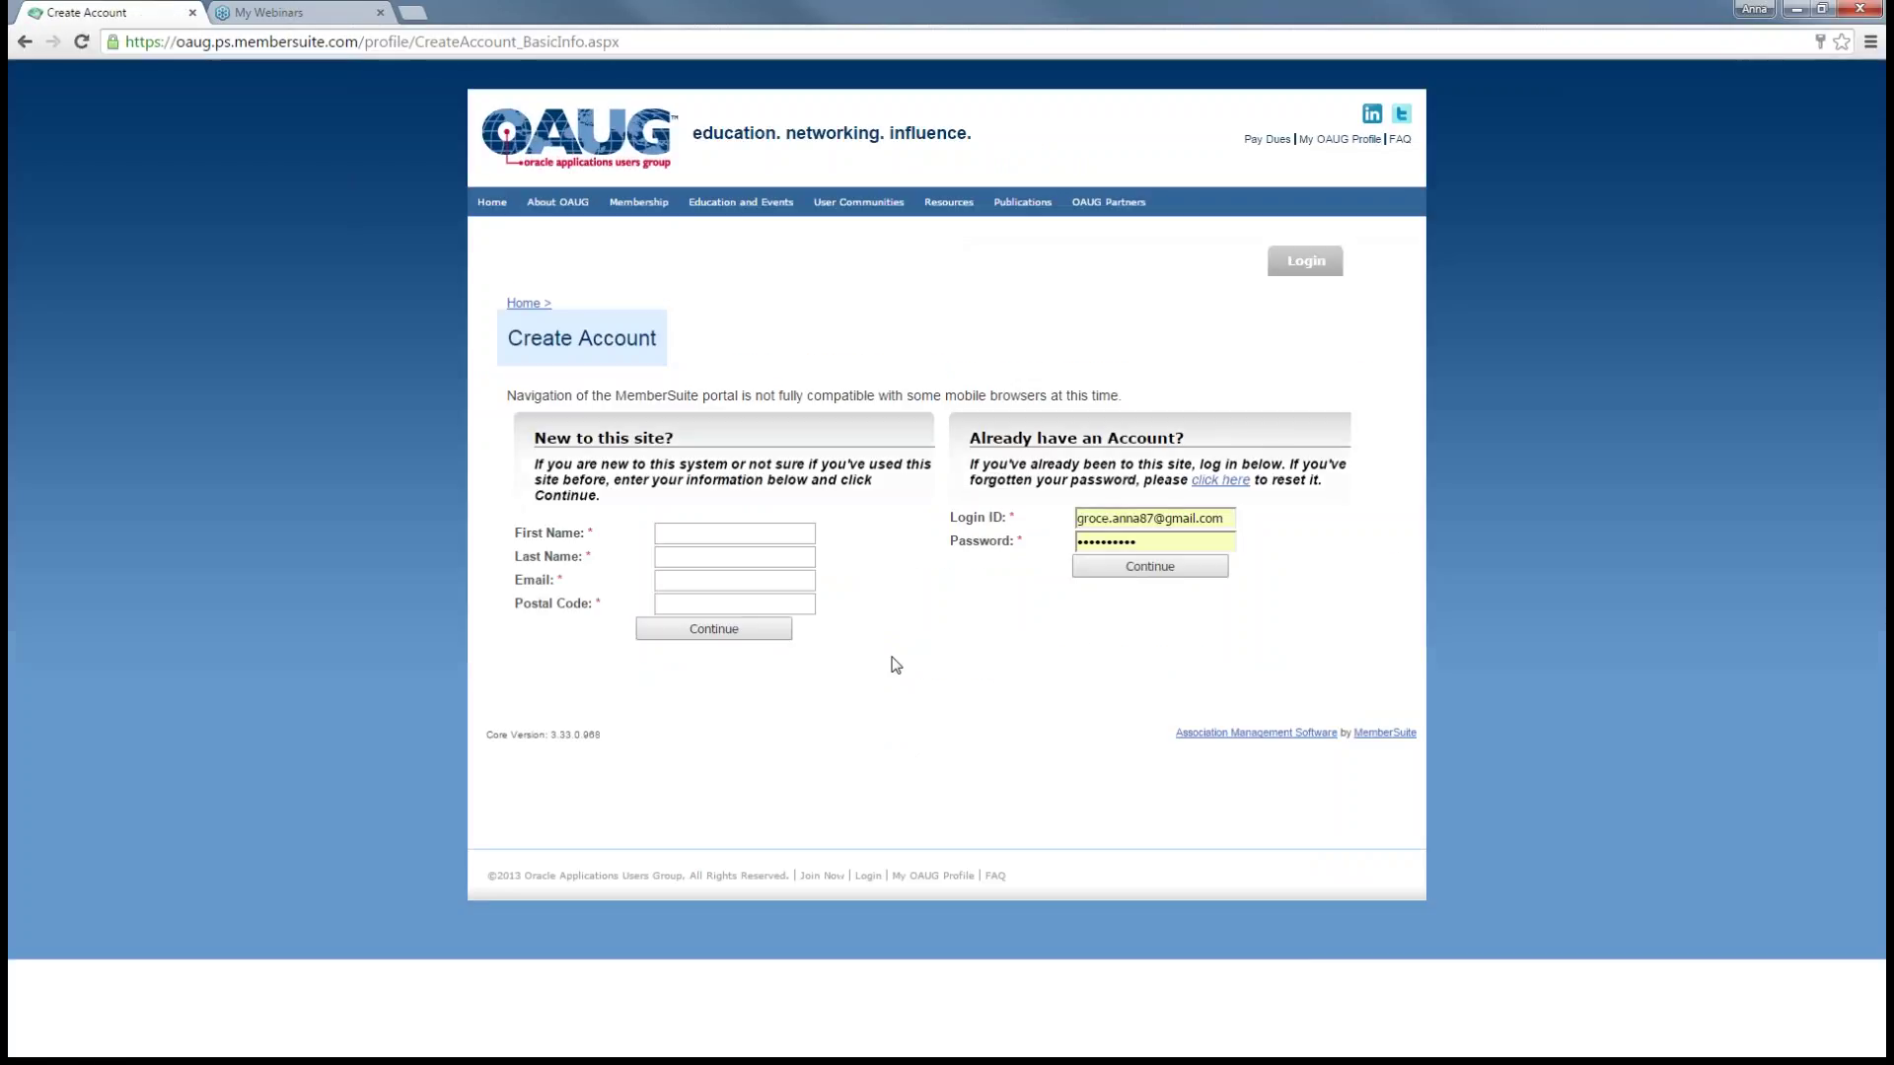
- Enter the new user's first and last name under New to this site?
click(733, 536)
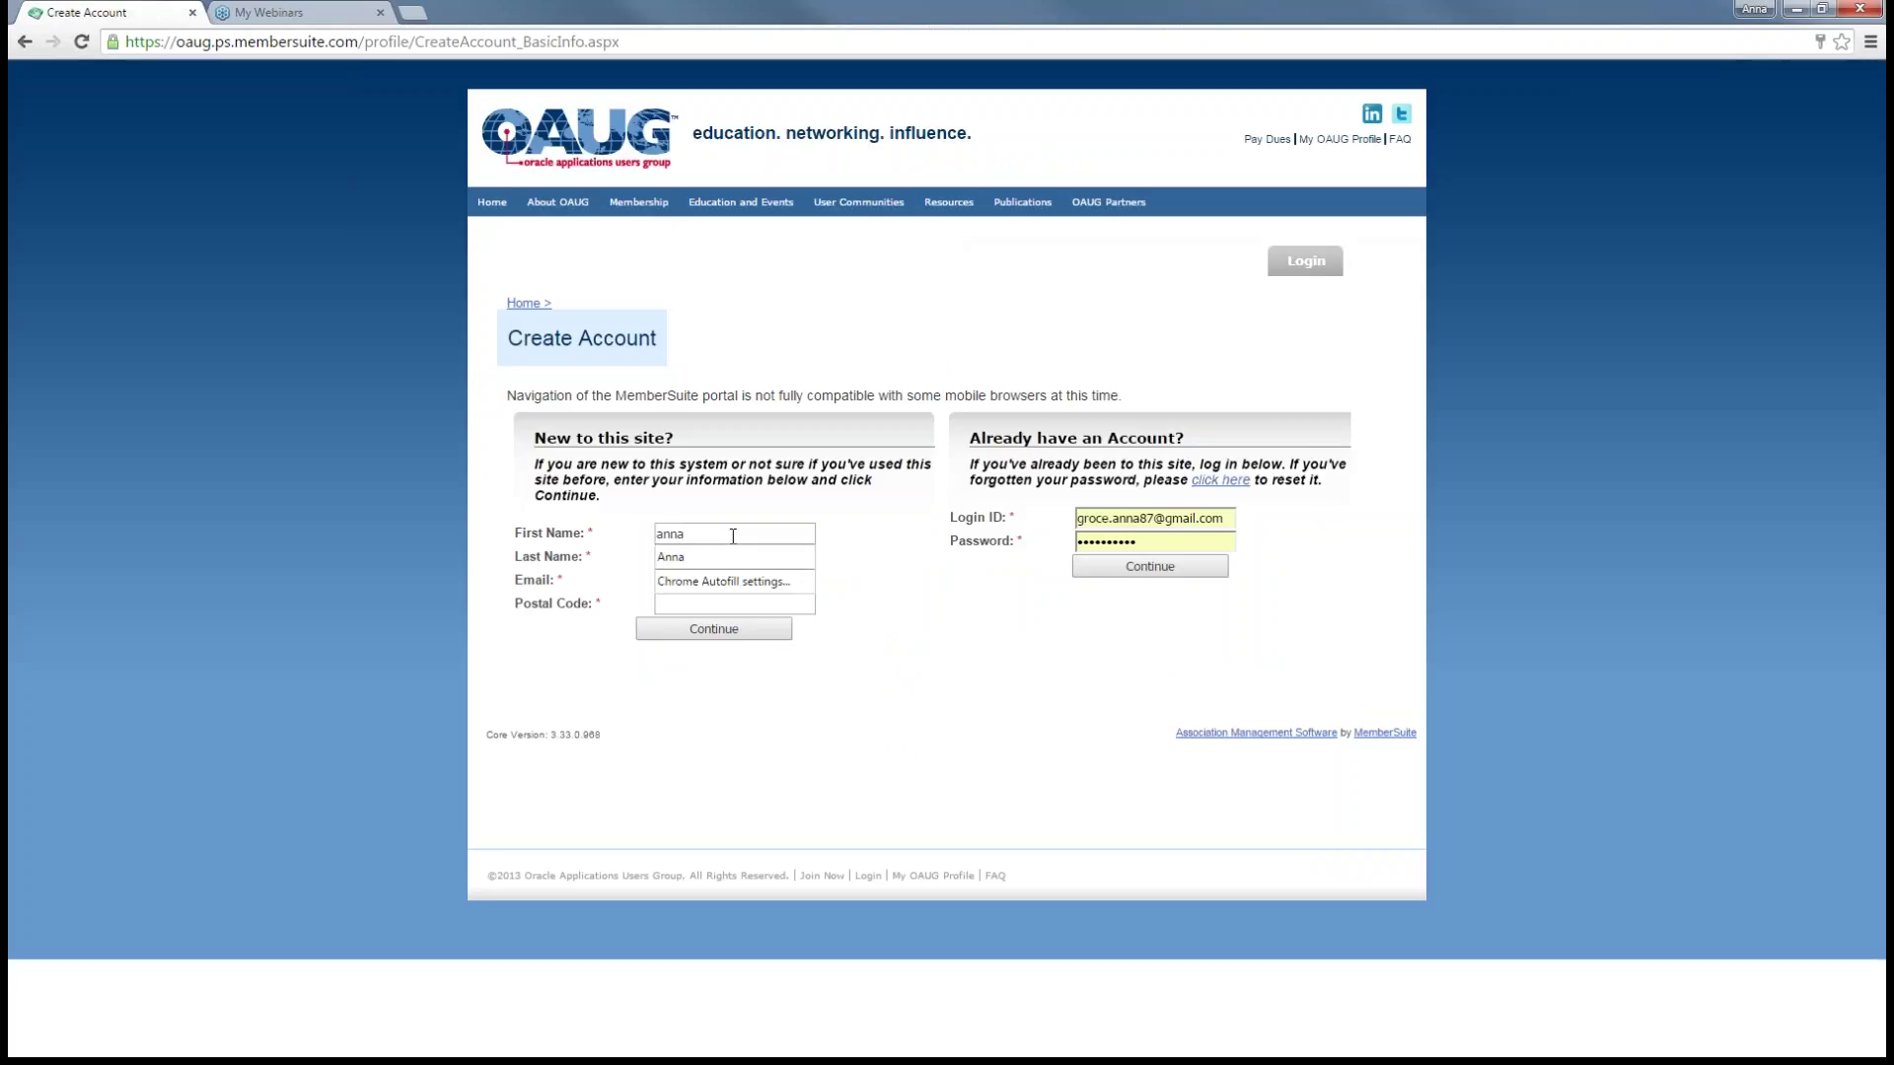
click(691, 554)
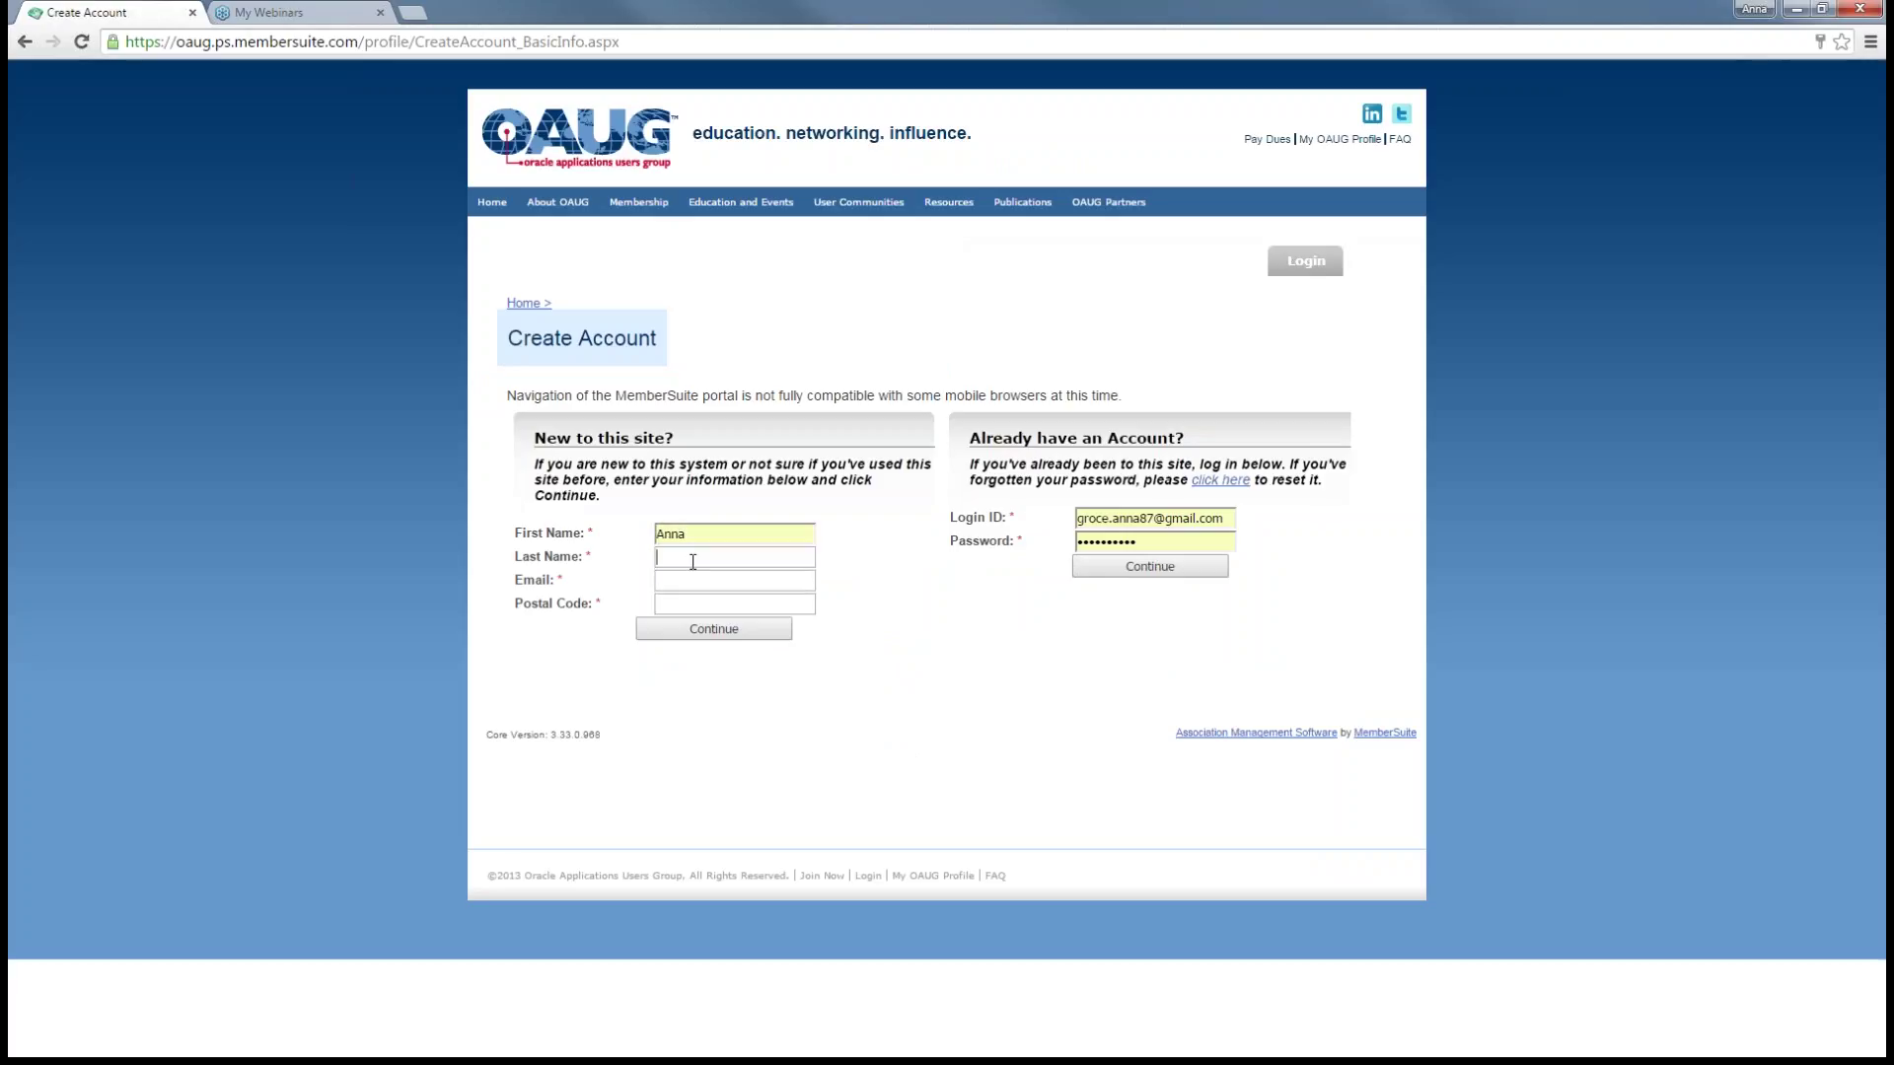
click(693, 562)
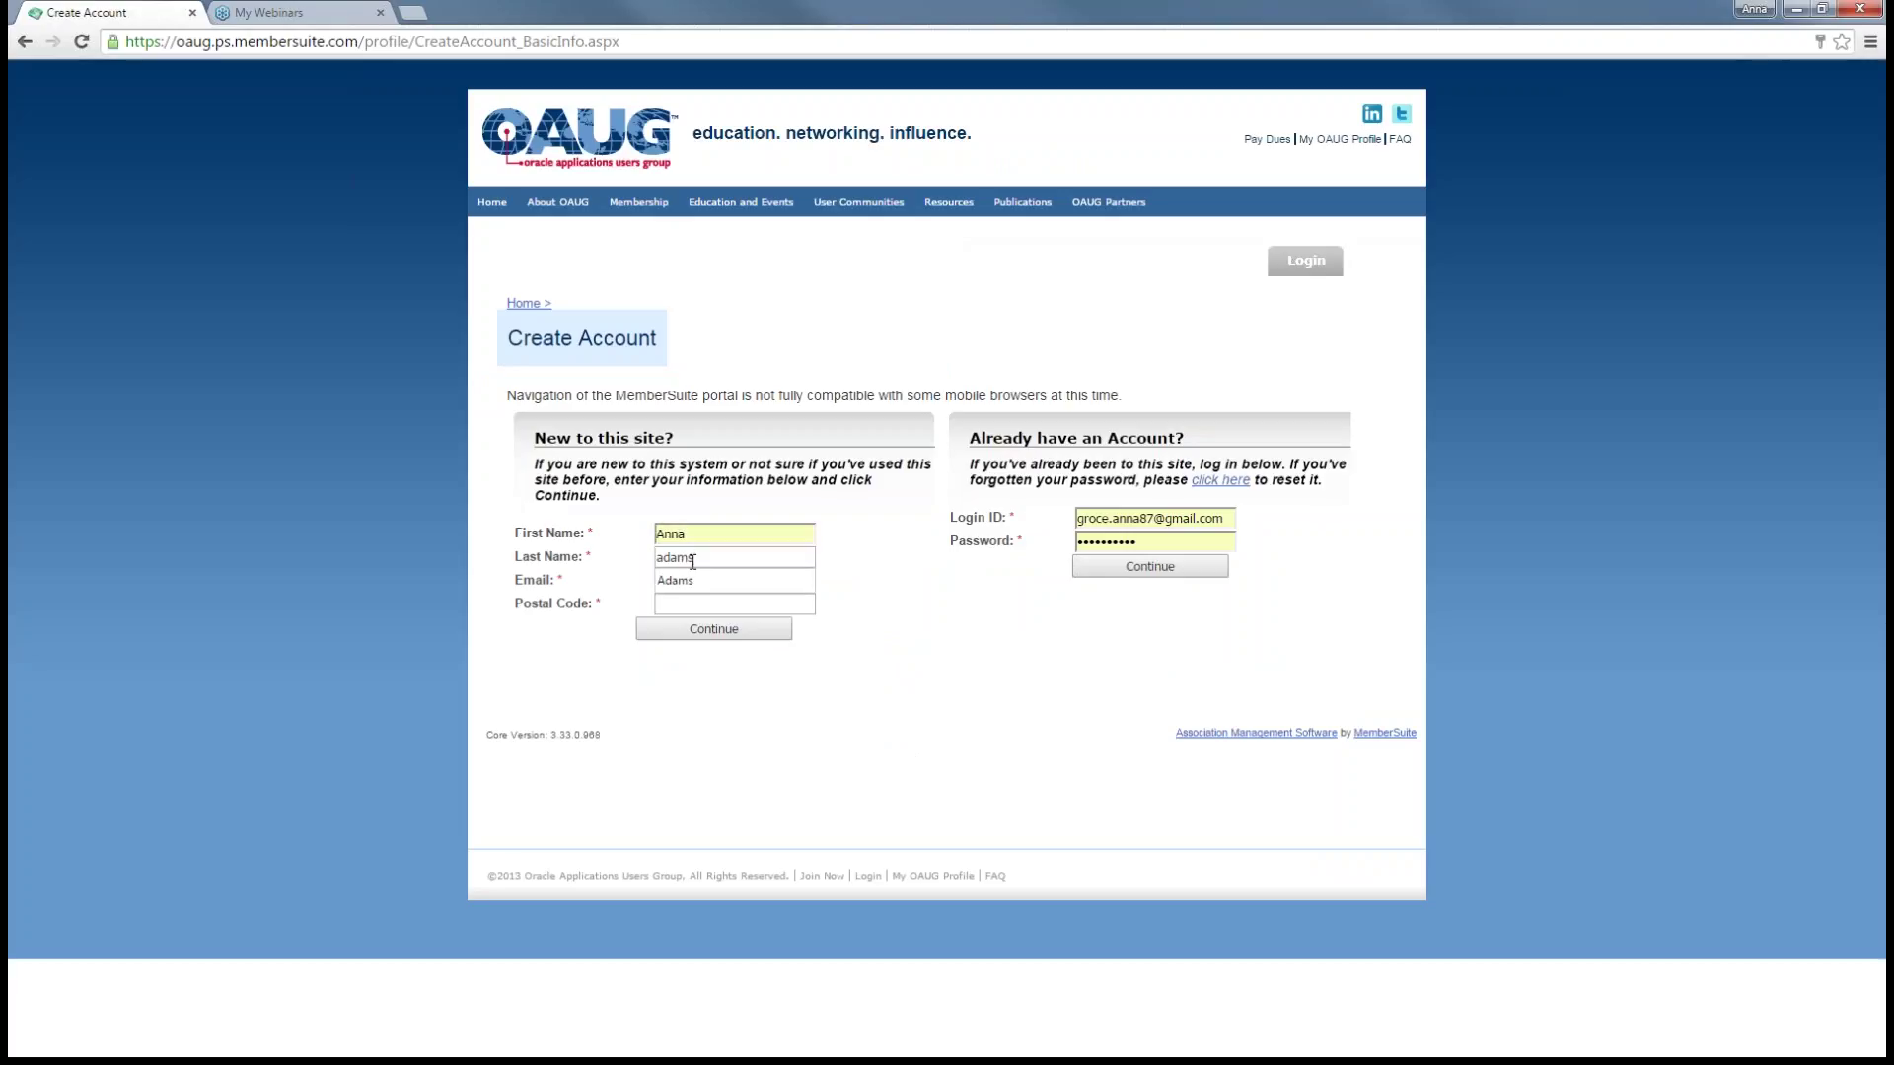
click(926, 584)
- Clear the saved Login ID, then enter the user's e-mail address and postal code
click(703, 580)
triple_click(1228, 518)
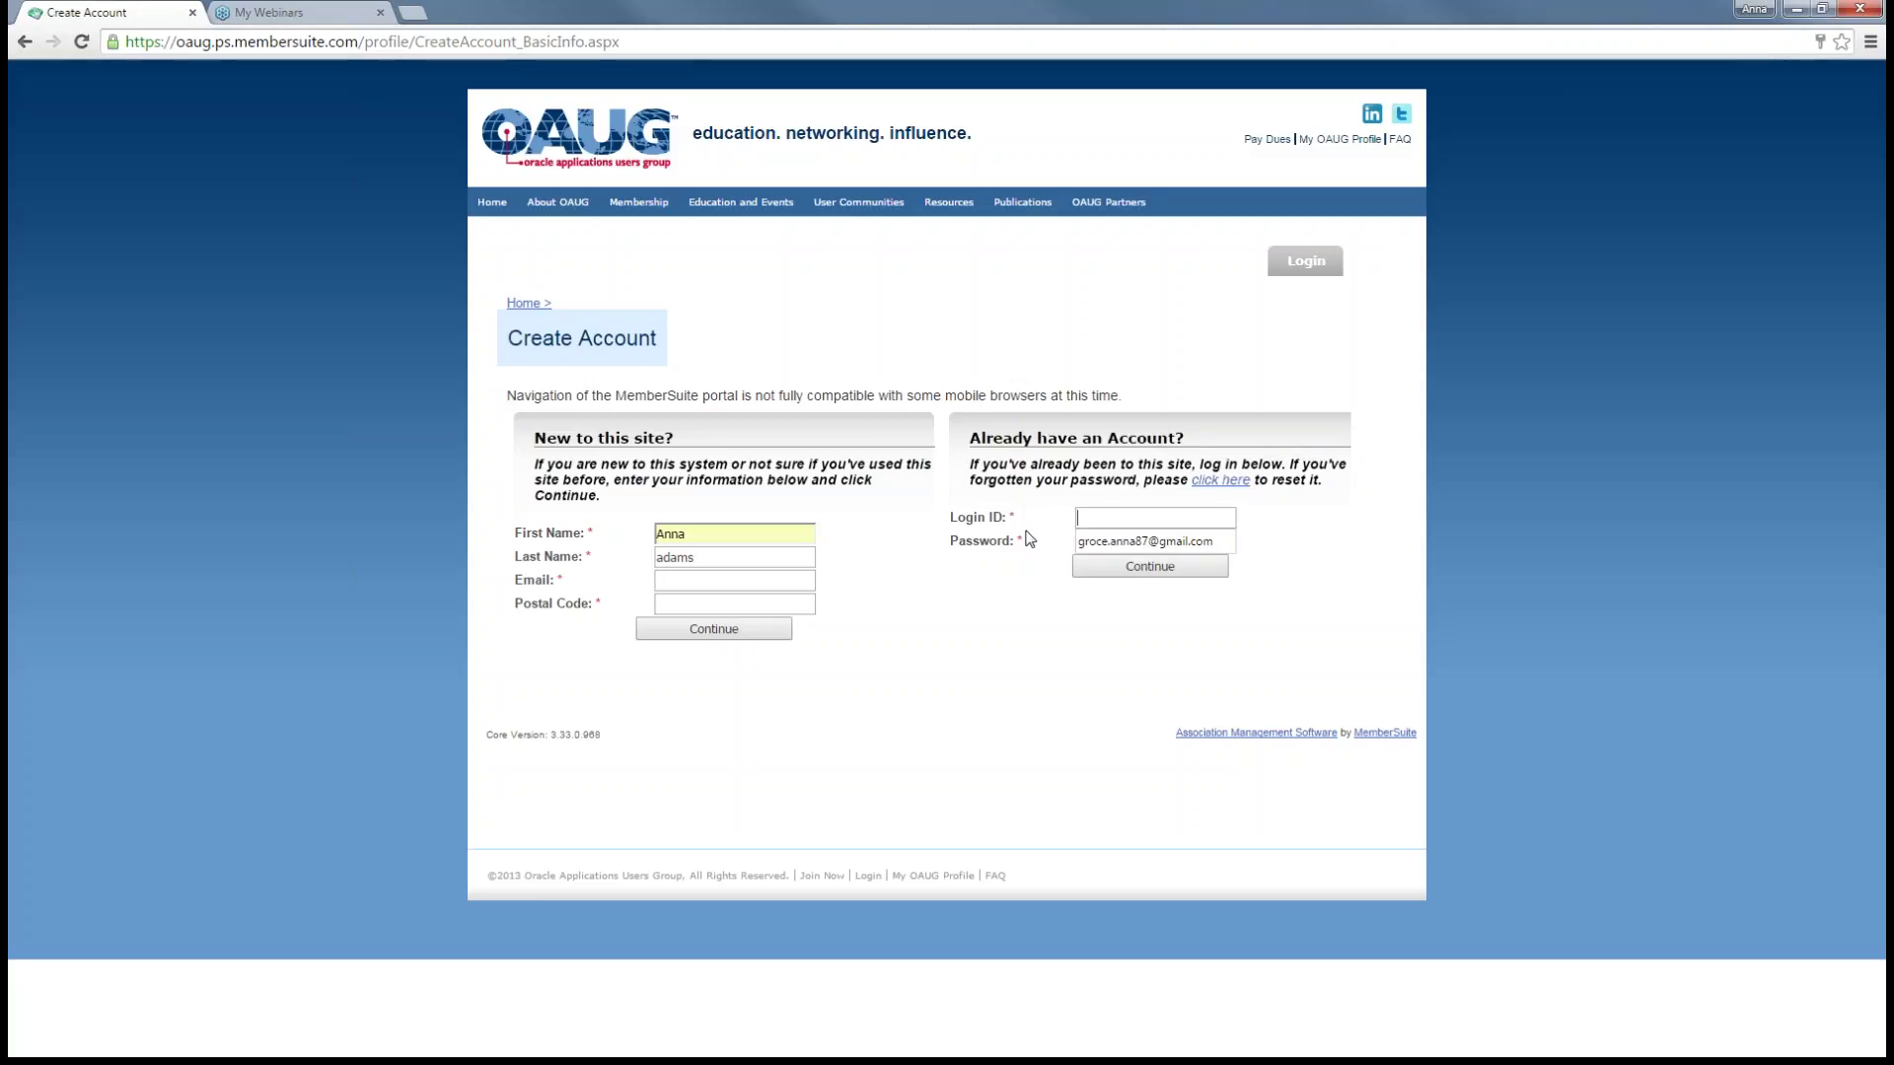
key(BackSpace)
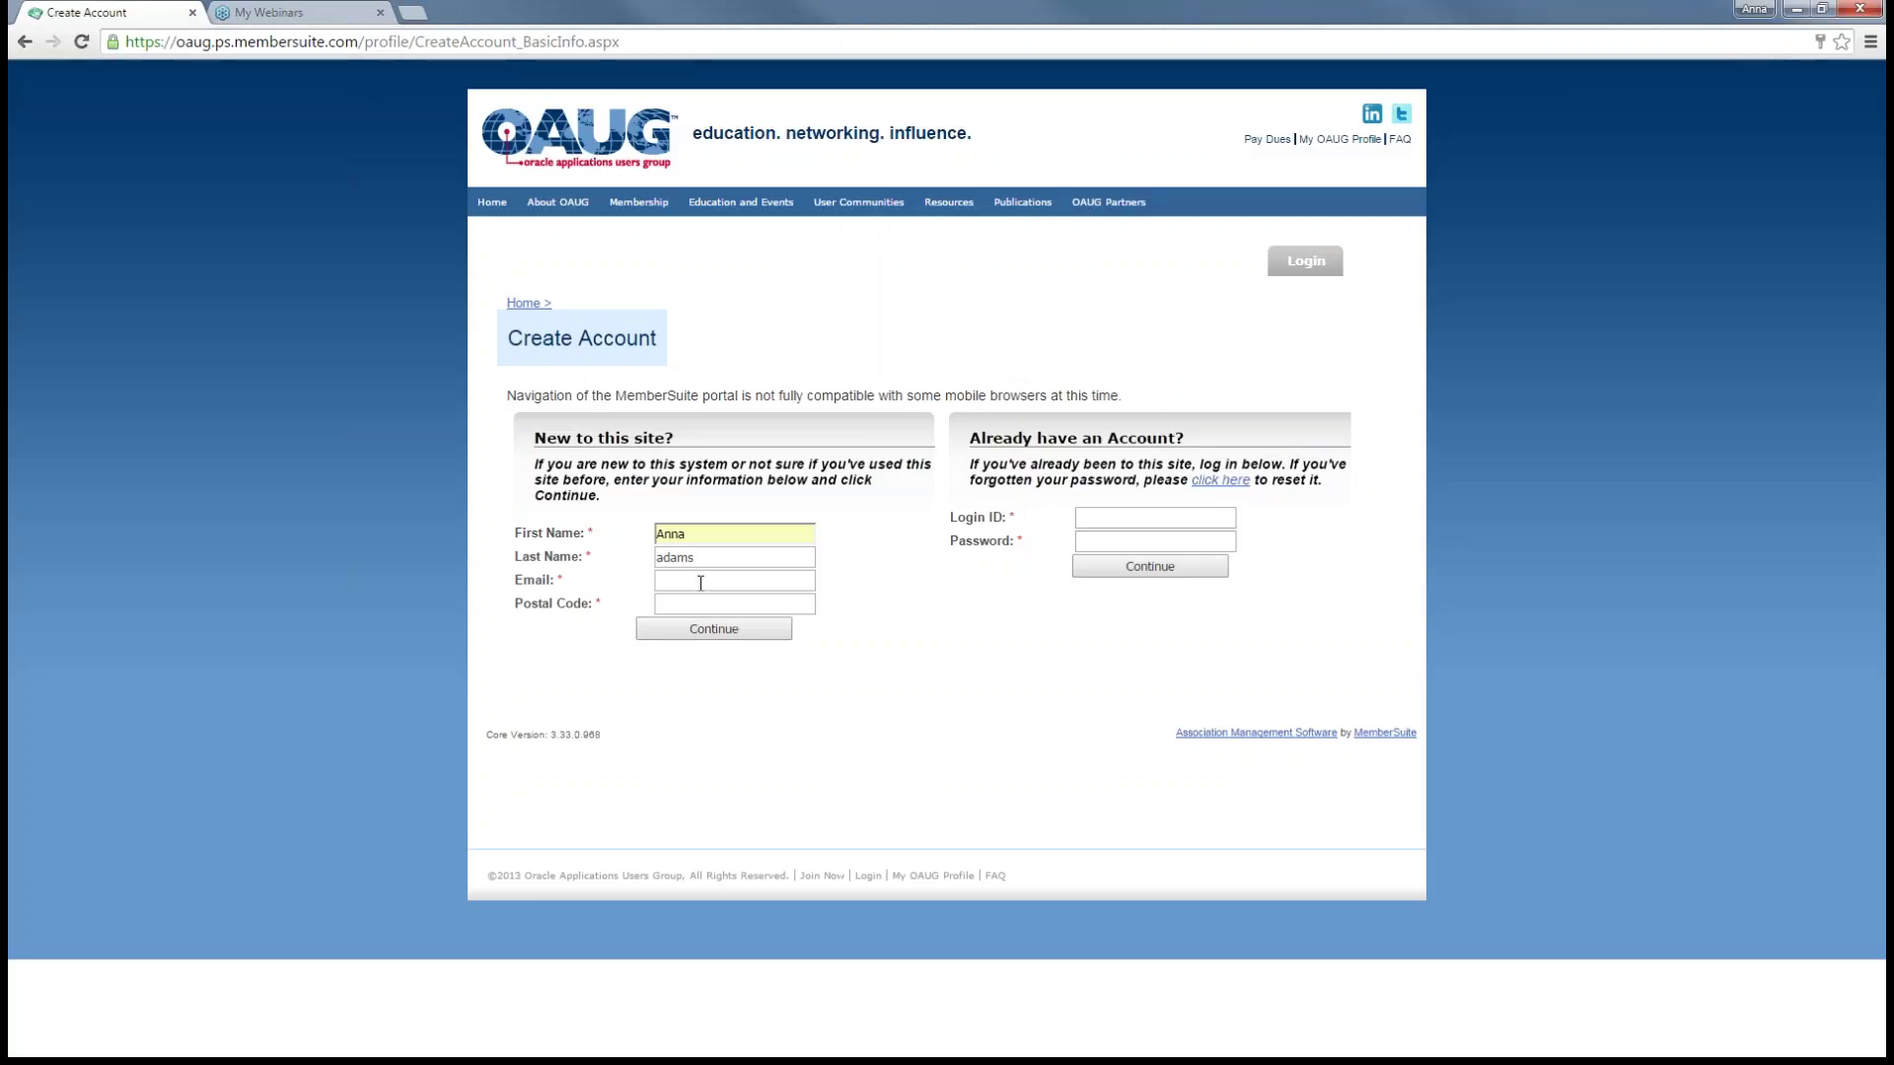
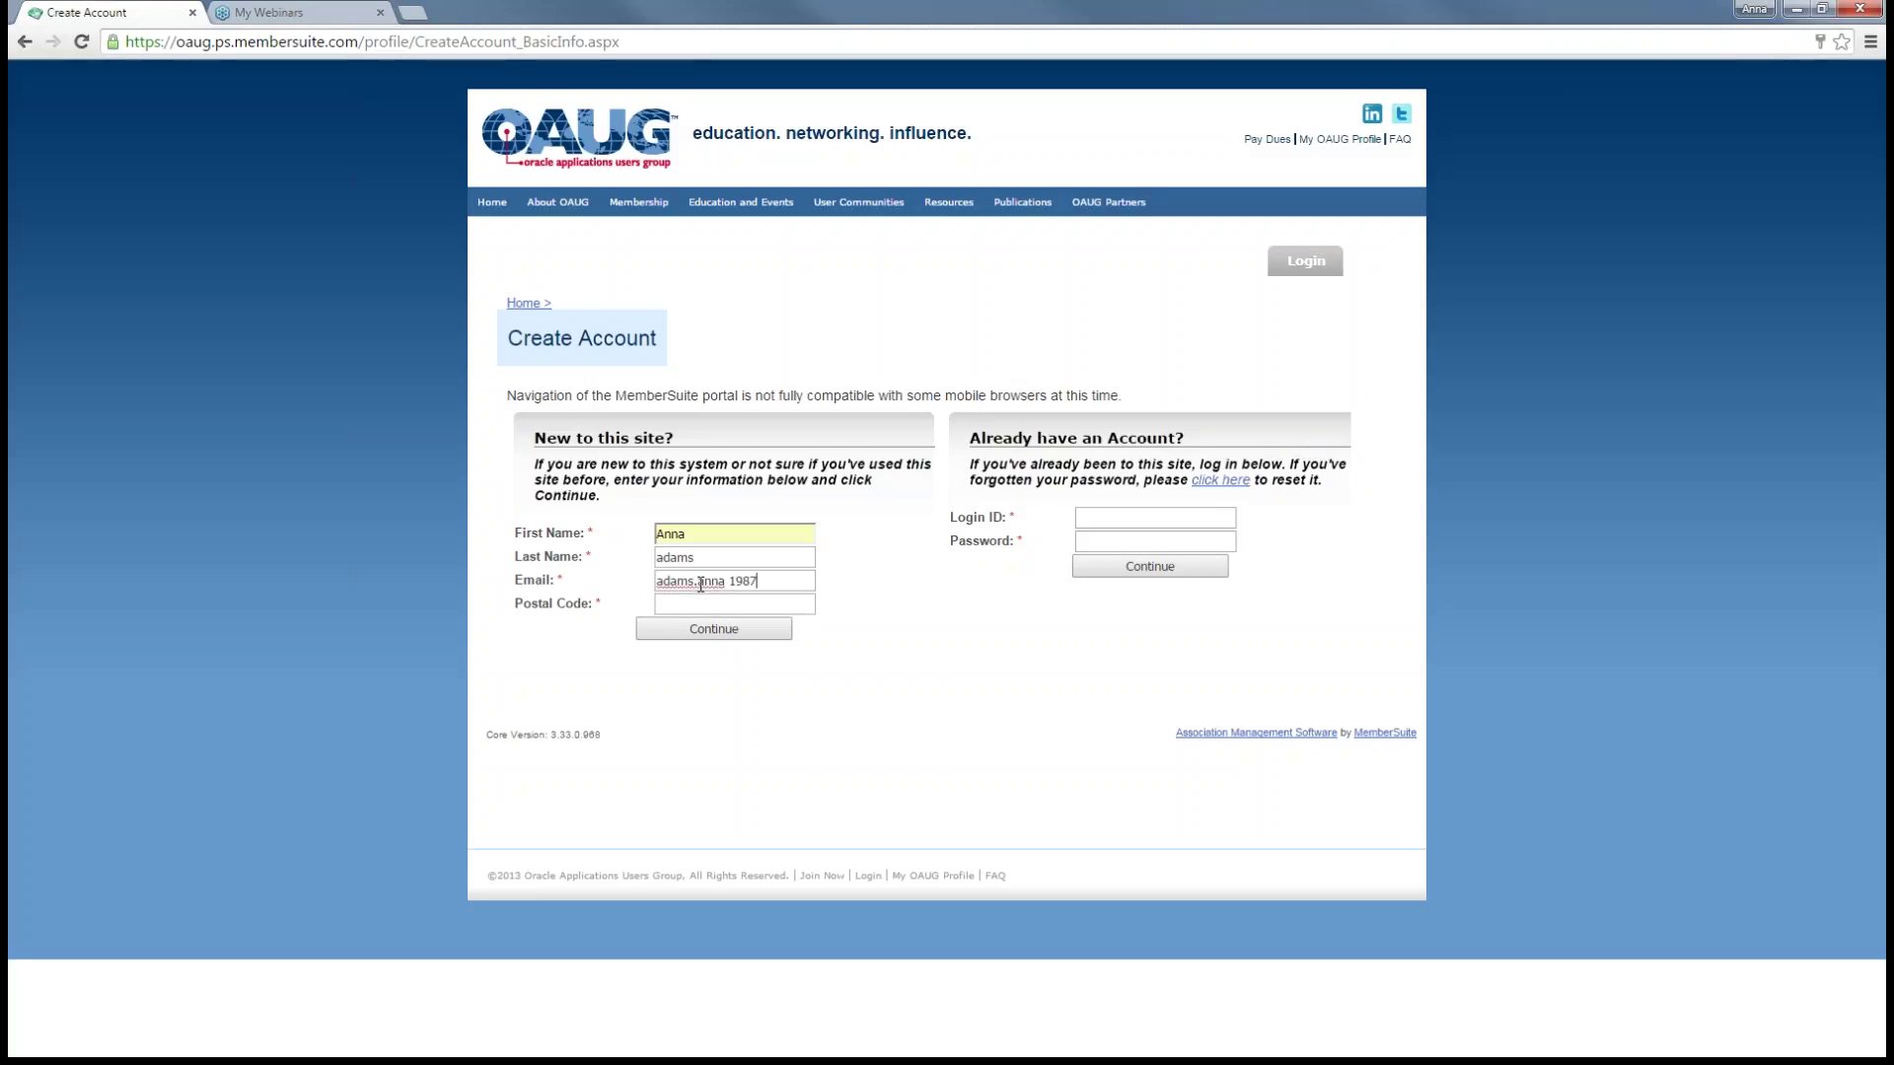
click(726, 605)
text(30080)
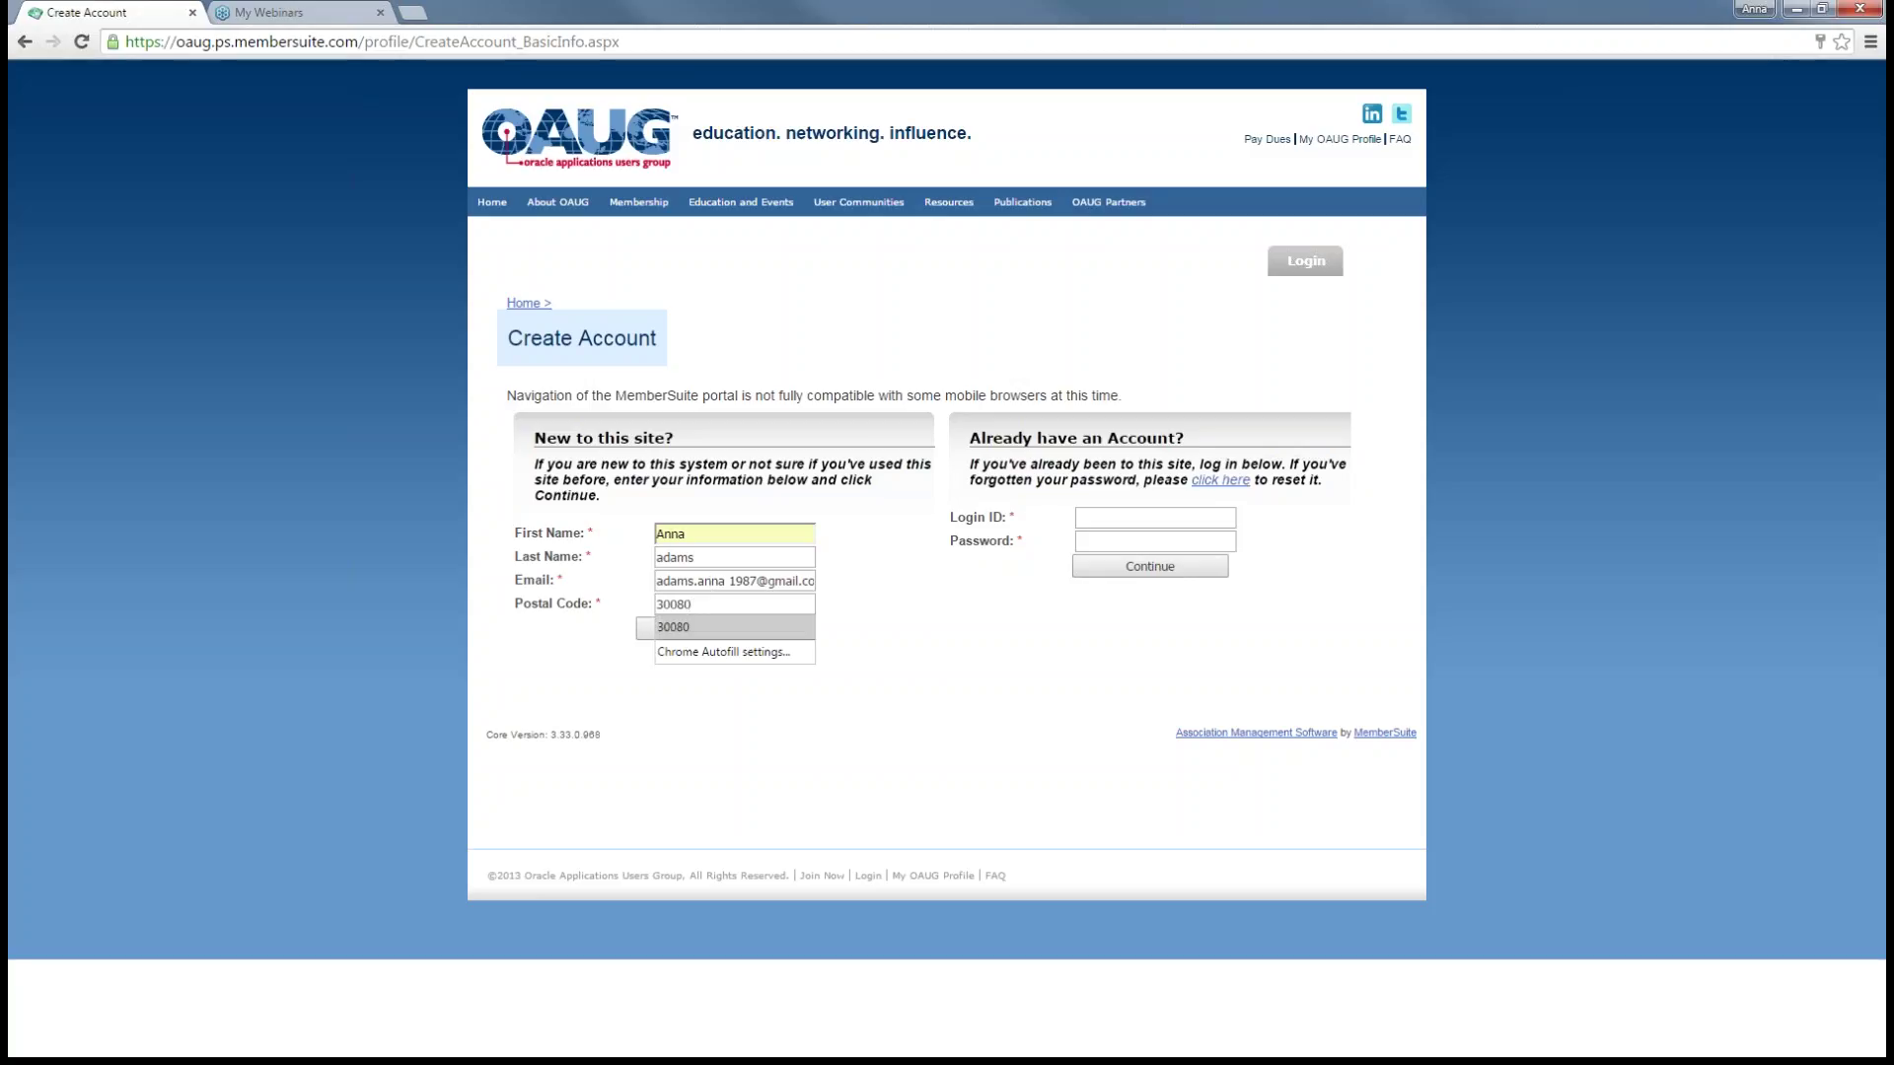
click(710, 627)
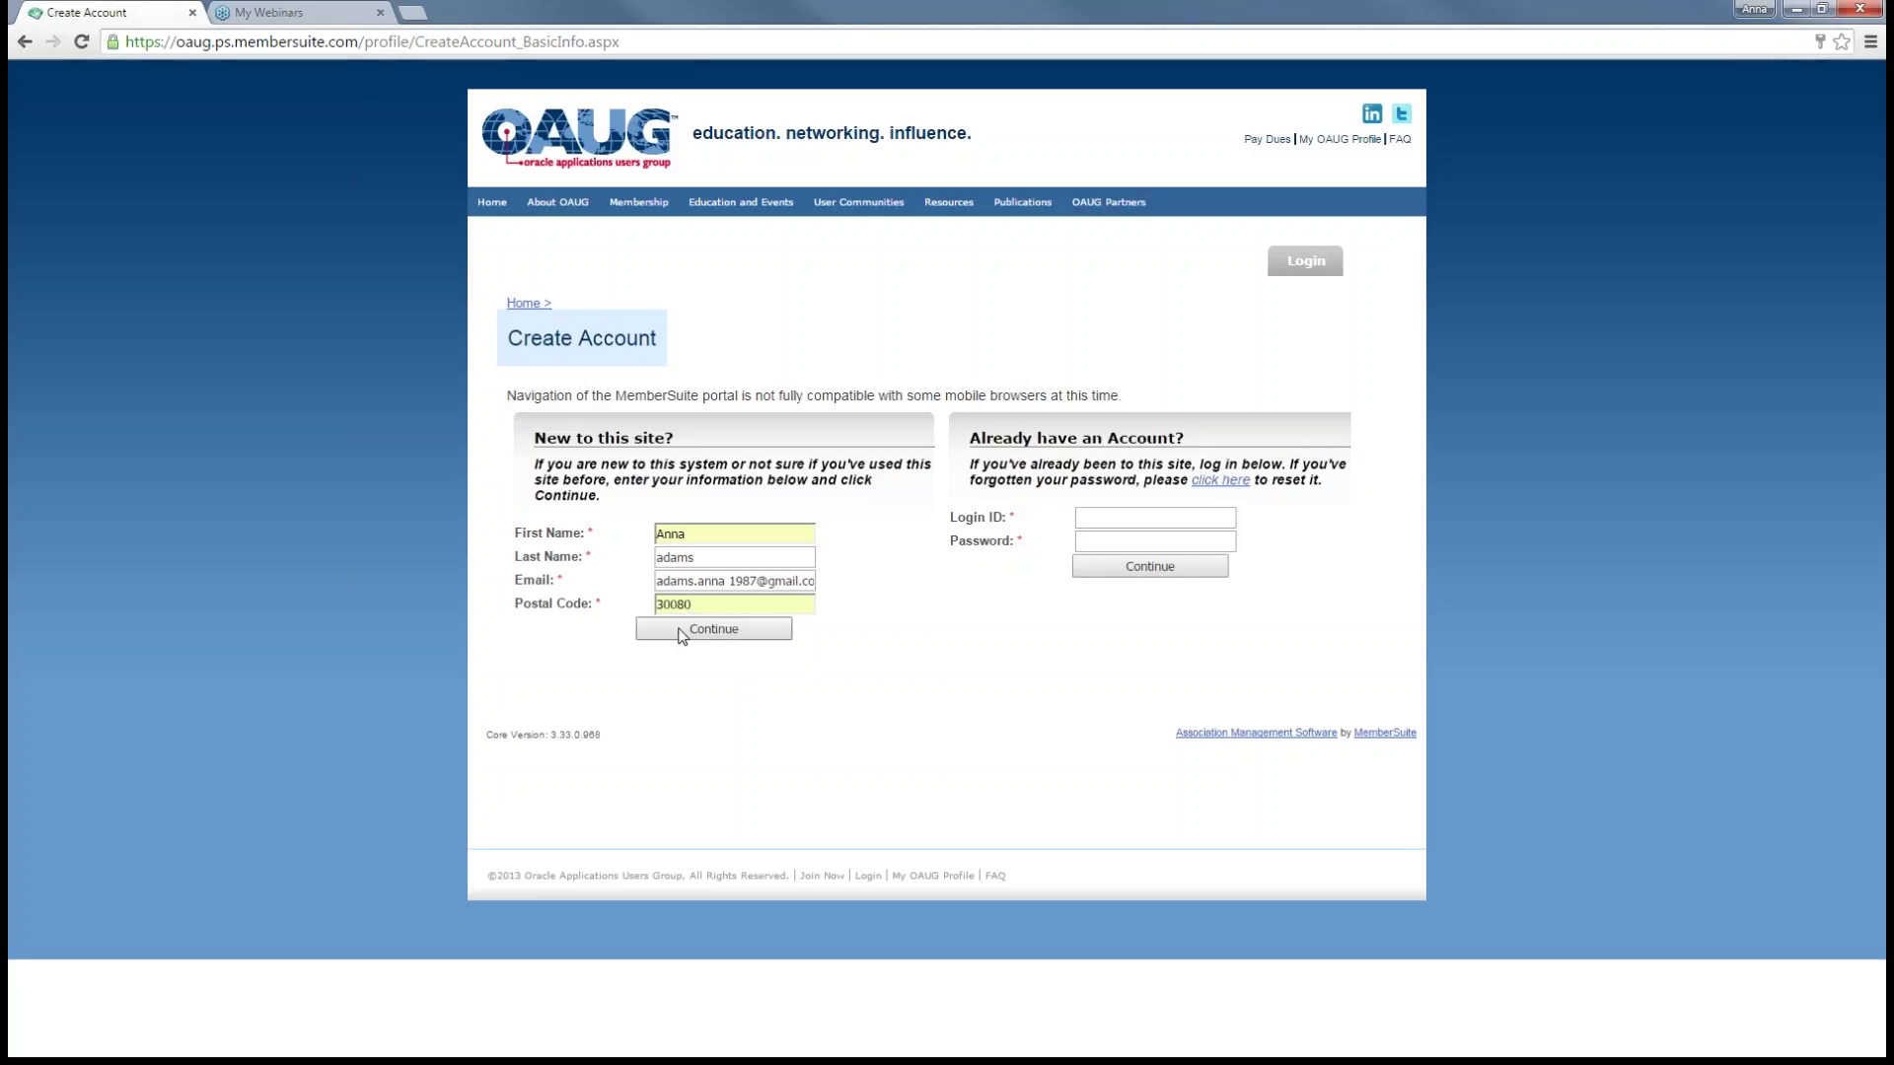
- Submit the new-user details and choose New Account over the potential matches
click(681, 634)
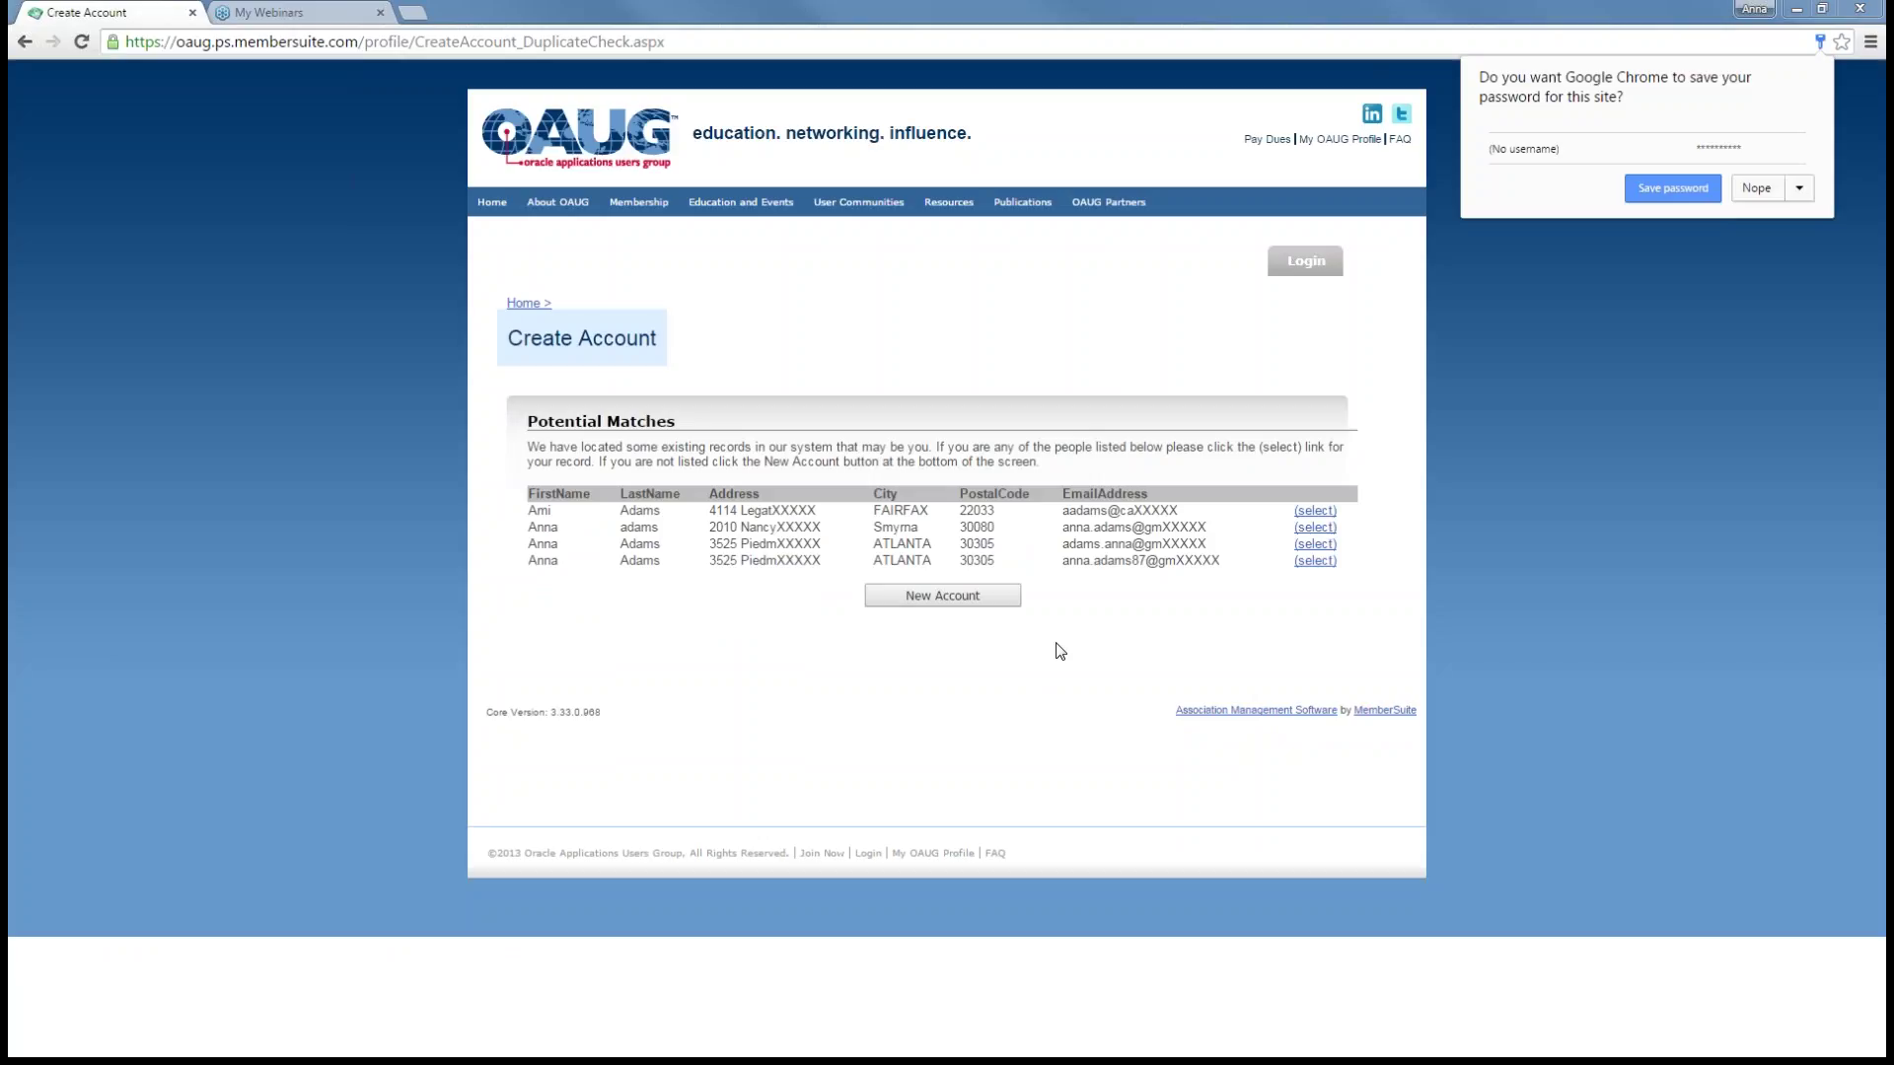
click(950, 595)
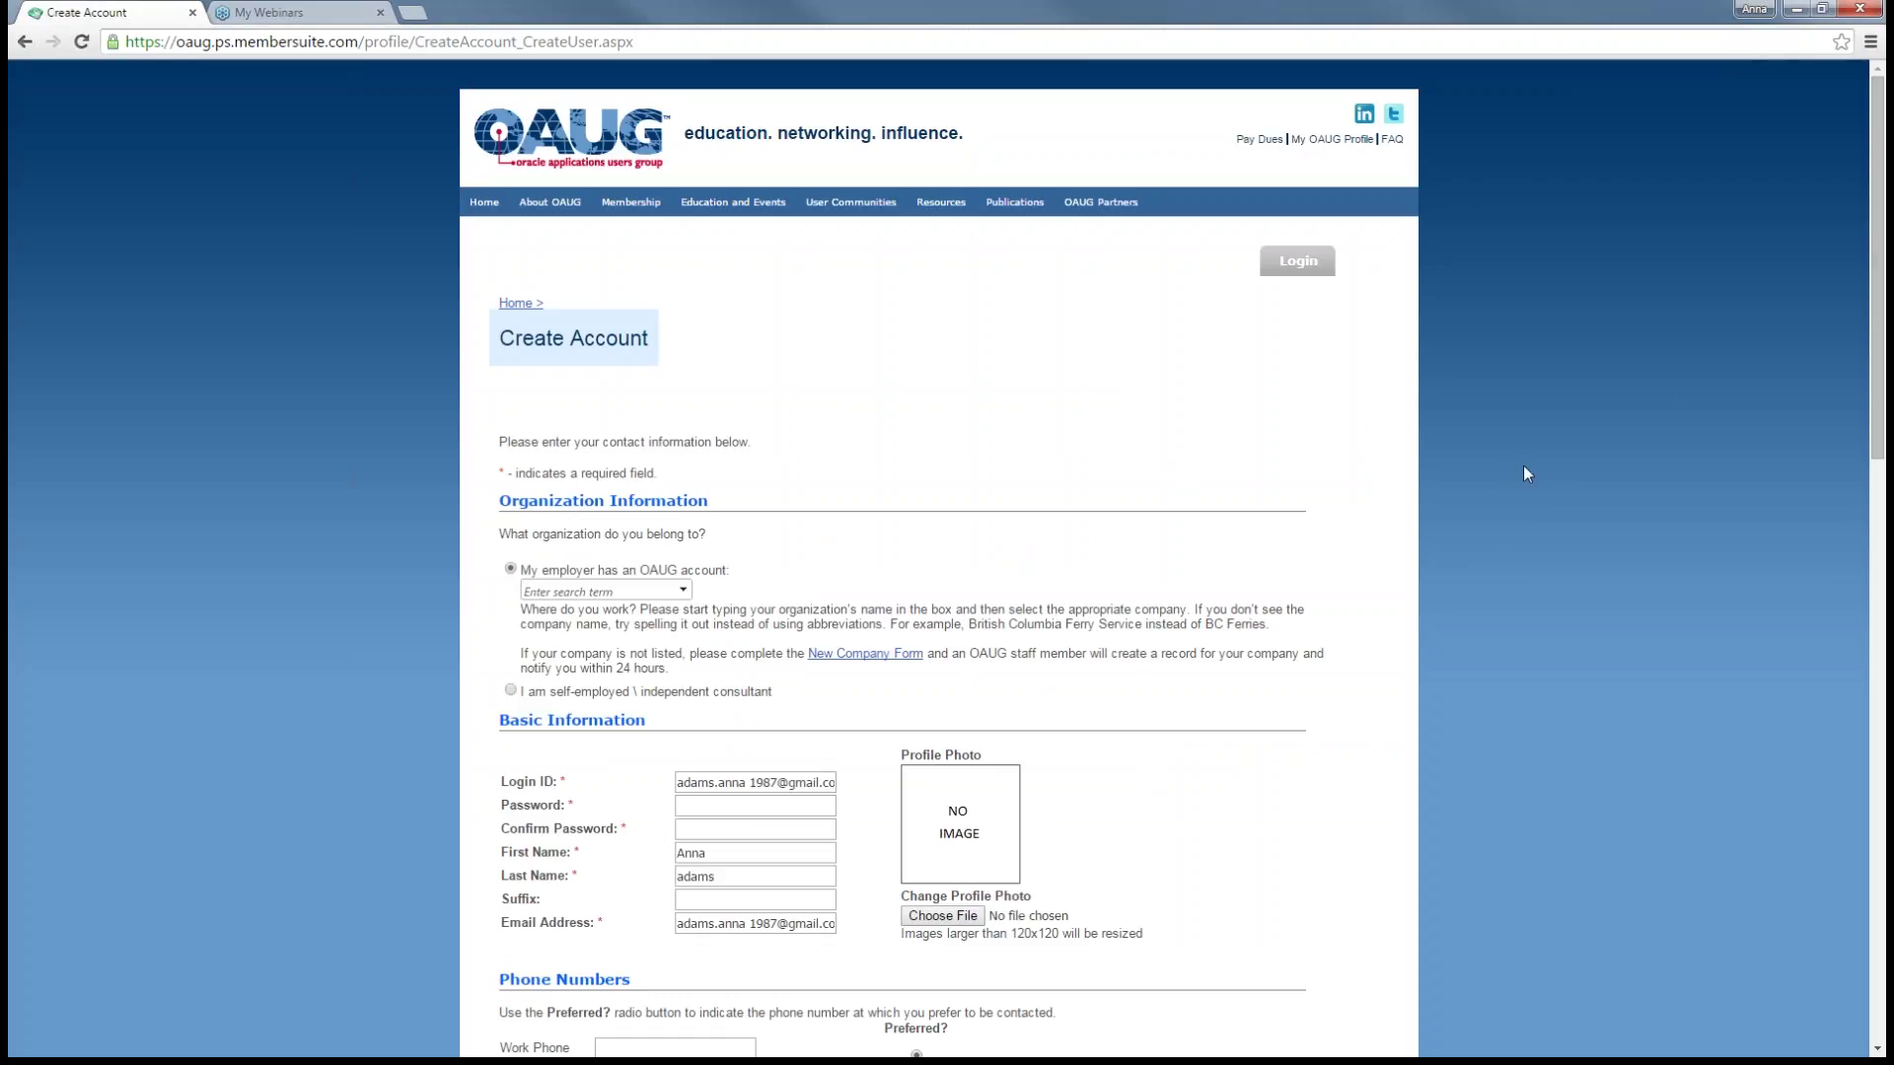
- Search 'oaug' and set OAUG as the employer organization
drag(1880, 367, 1881, 501)
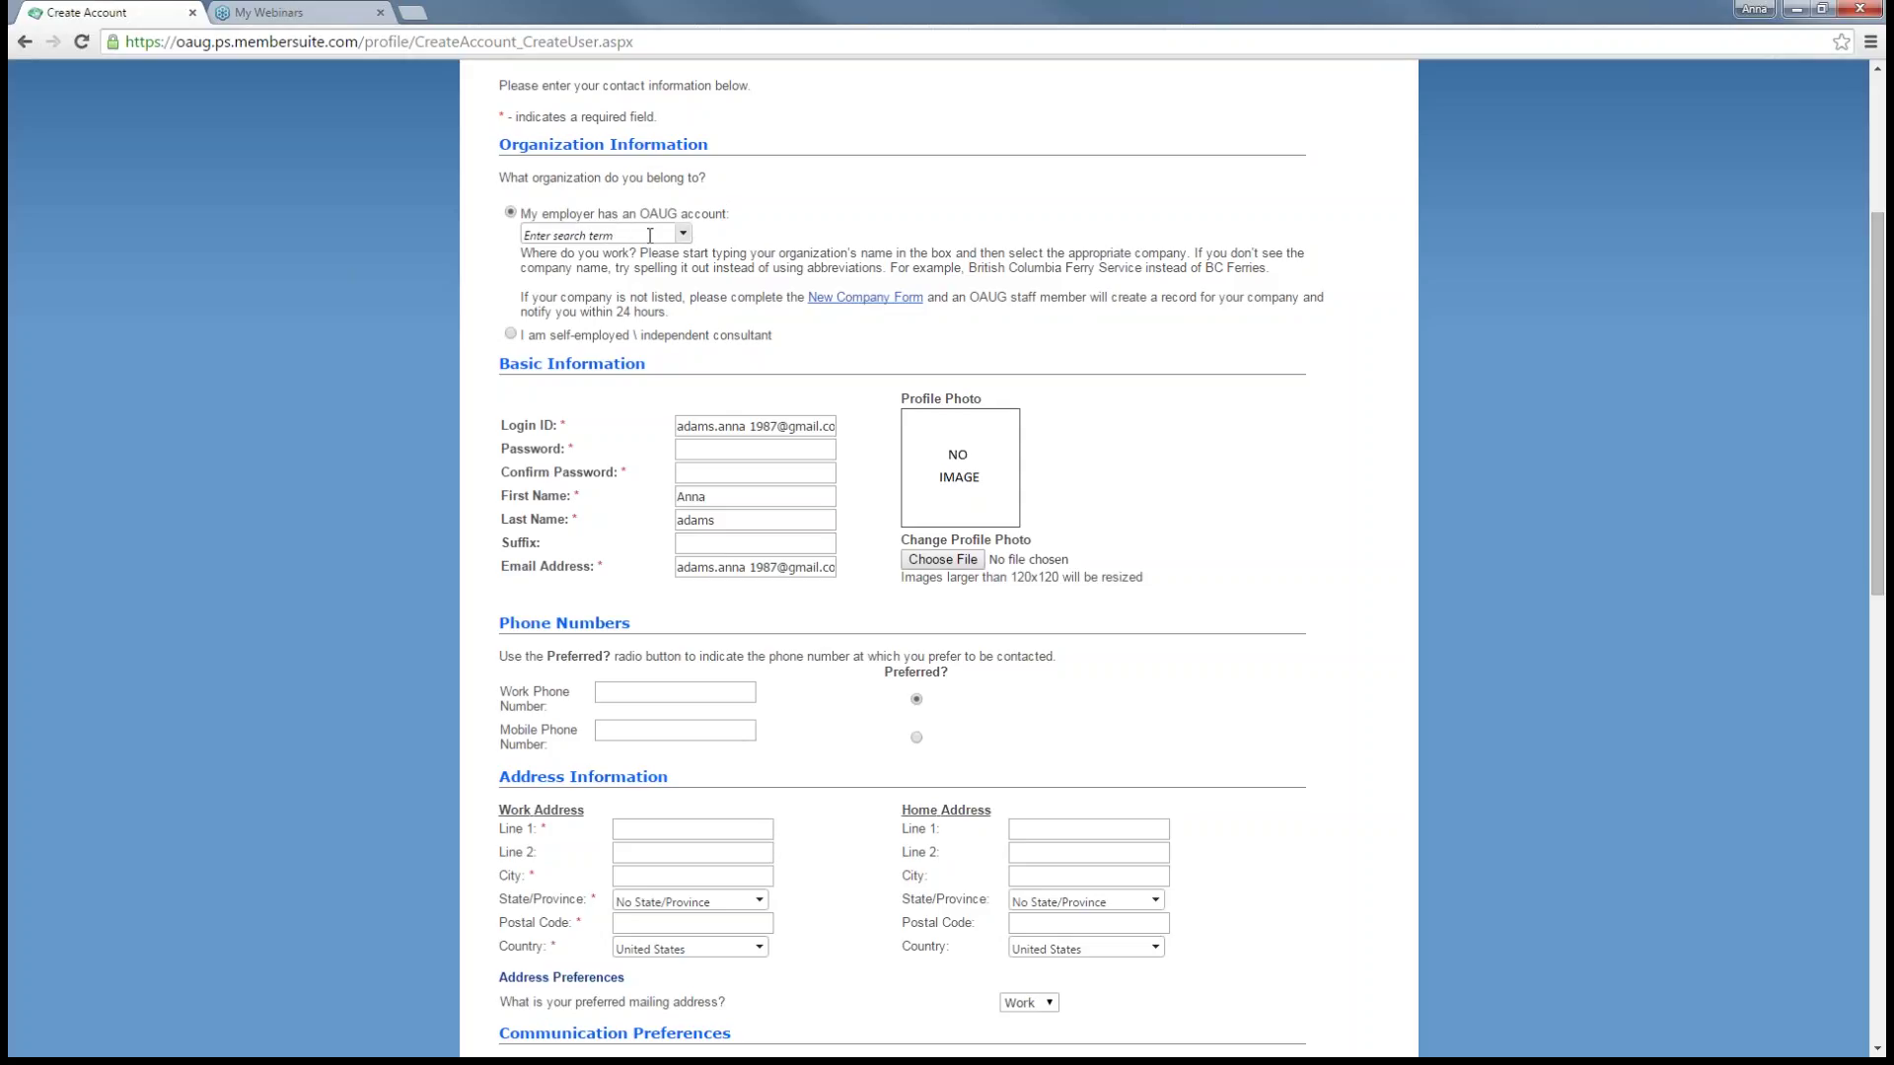
click(662, 235)
text(oaug)
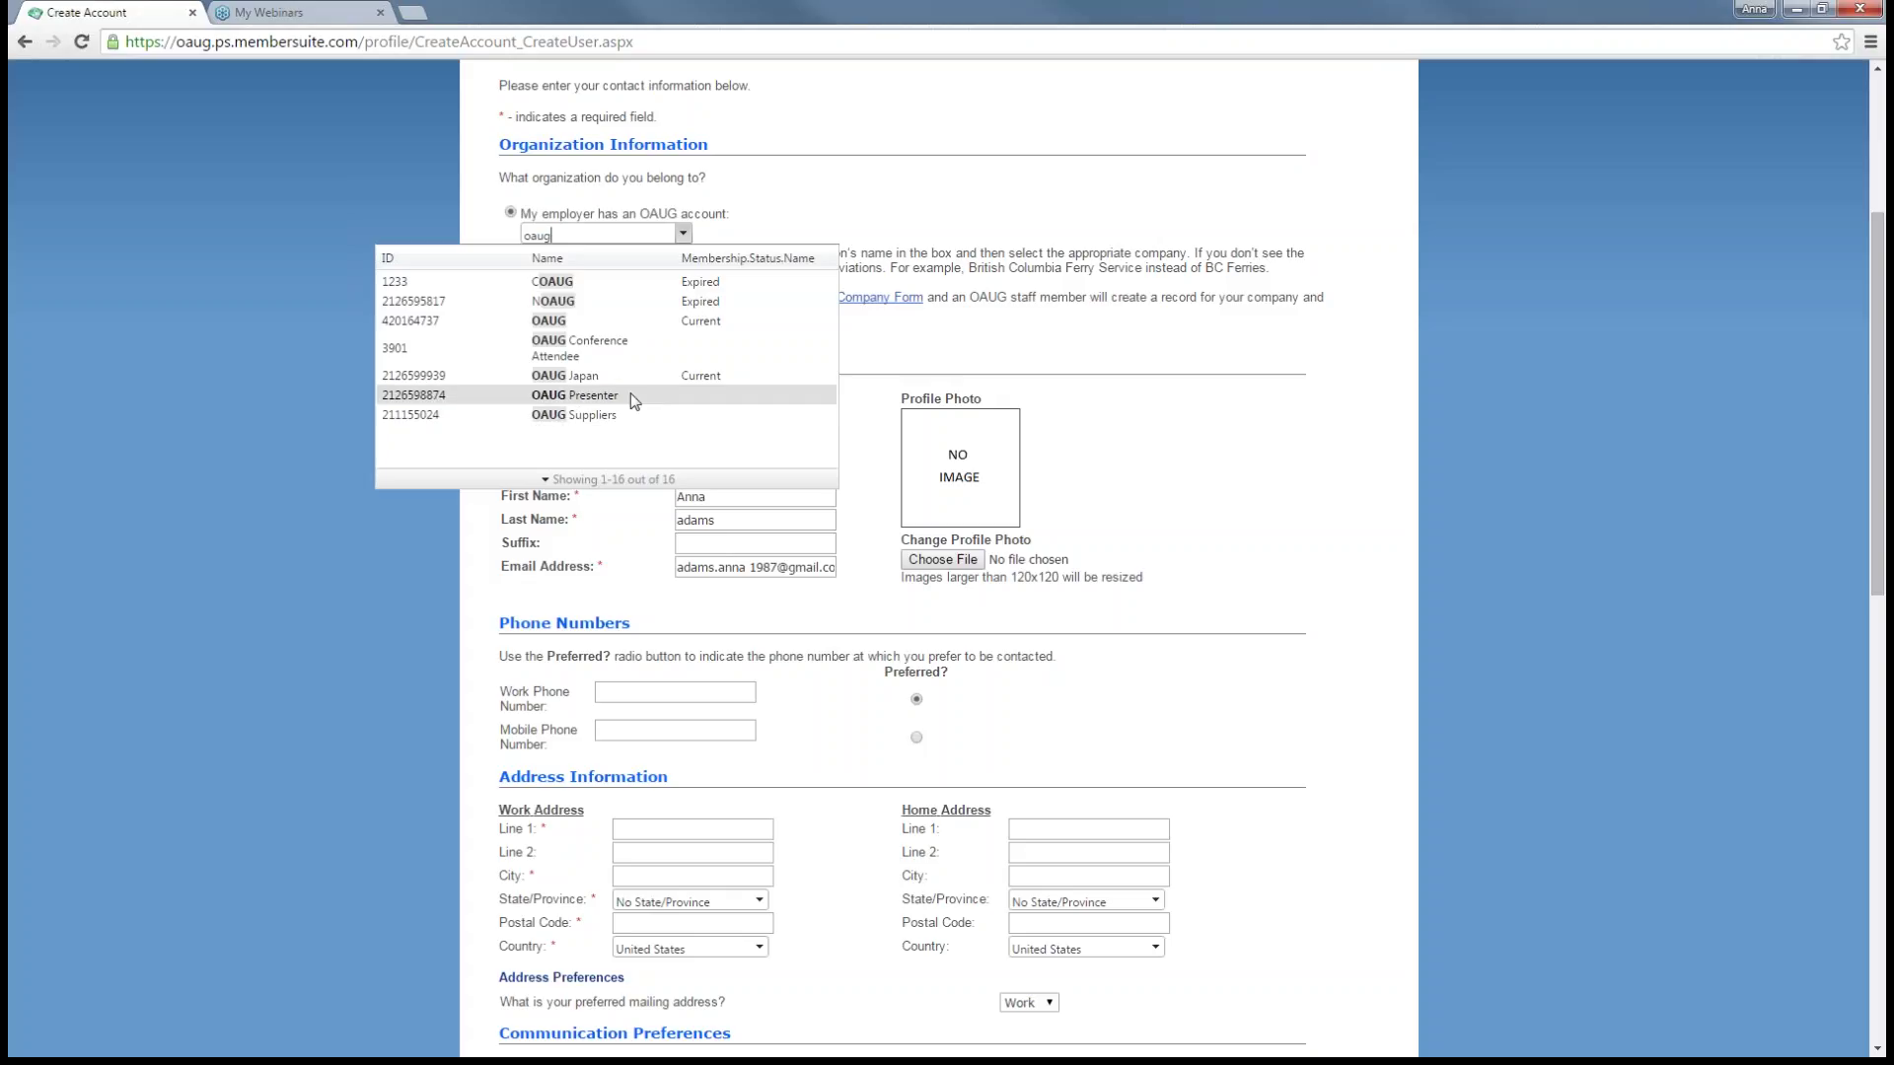
click(630, 322)
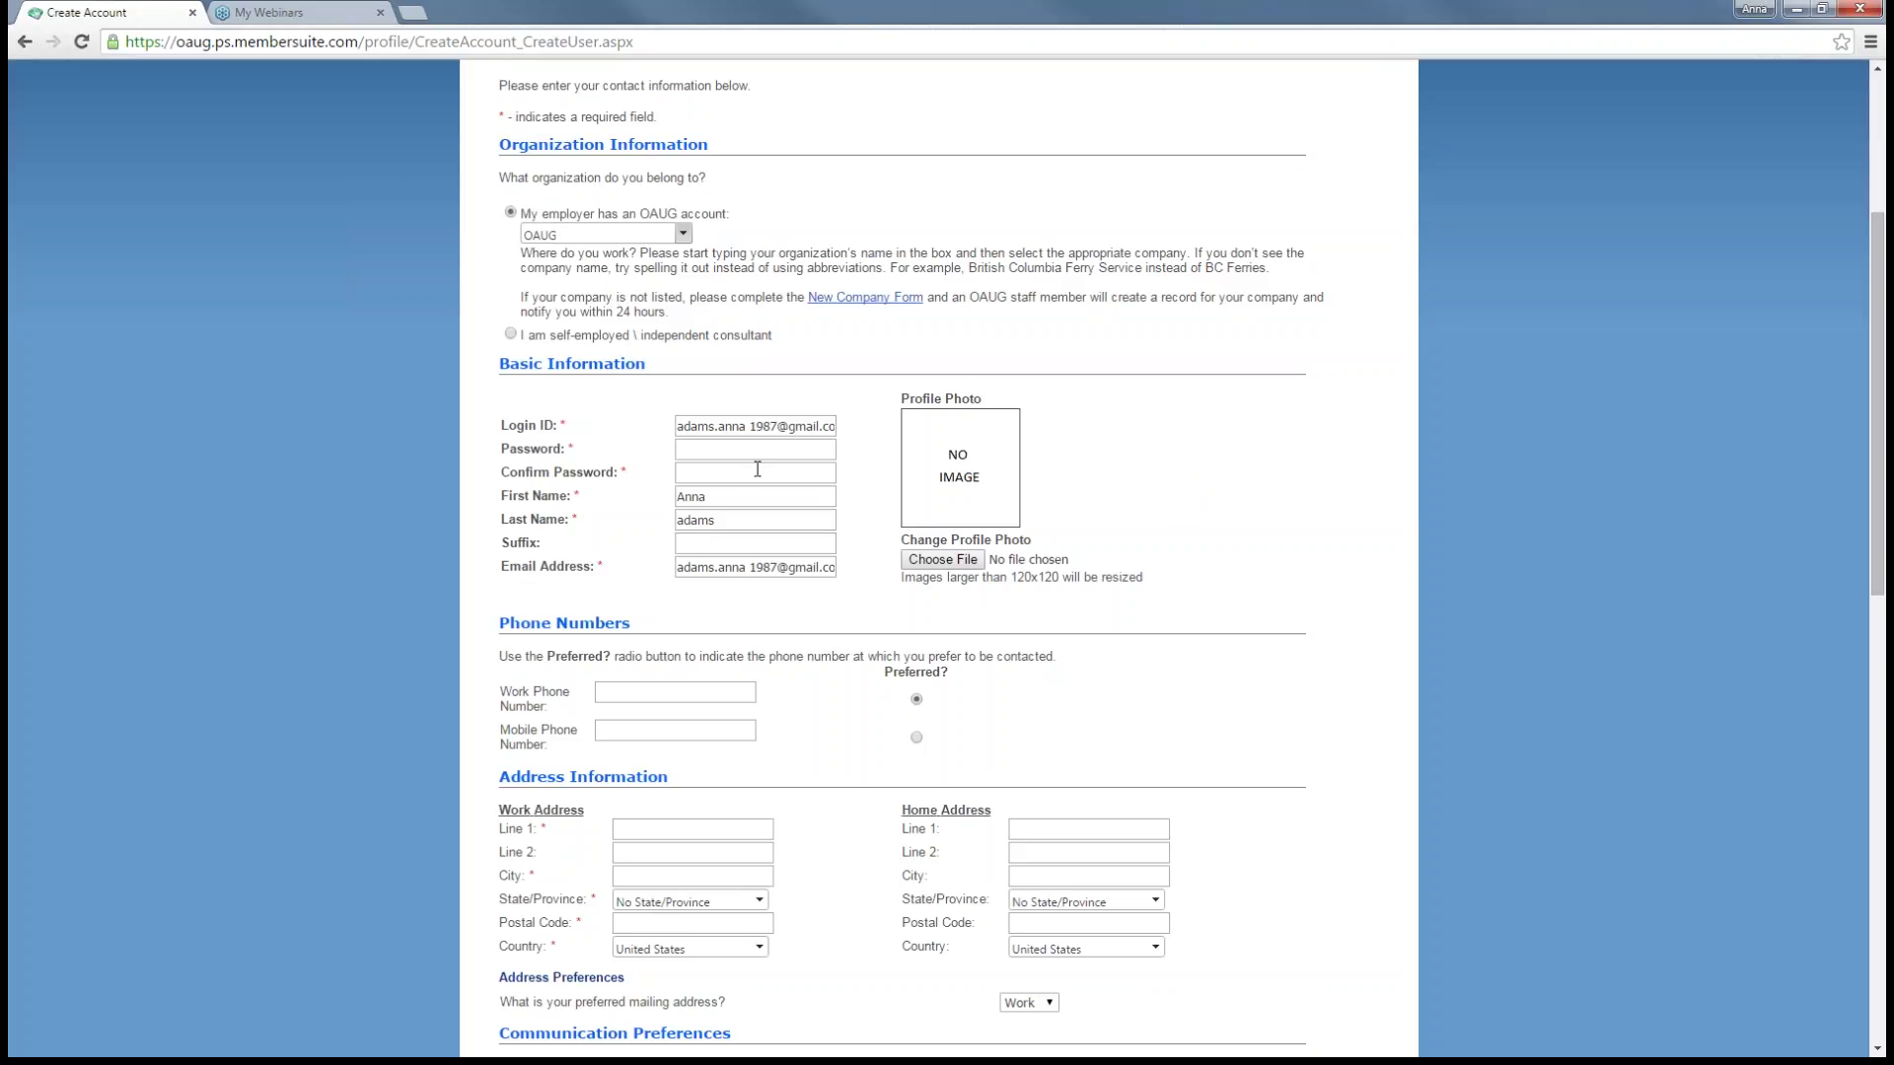
- Enter the account password in Password and Confirm Password
click(734, 451)
text(•••••)
click(721, 472)
text(••••••••••)
scroll(746, 615, down, 1)
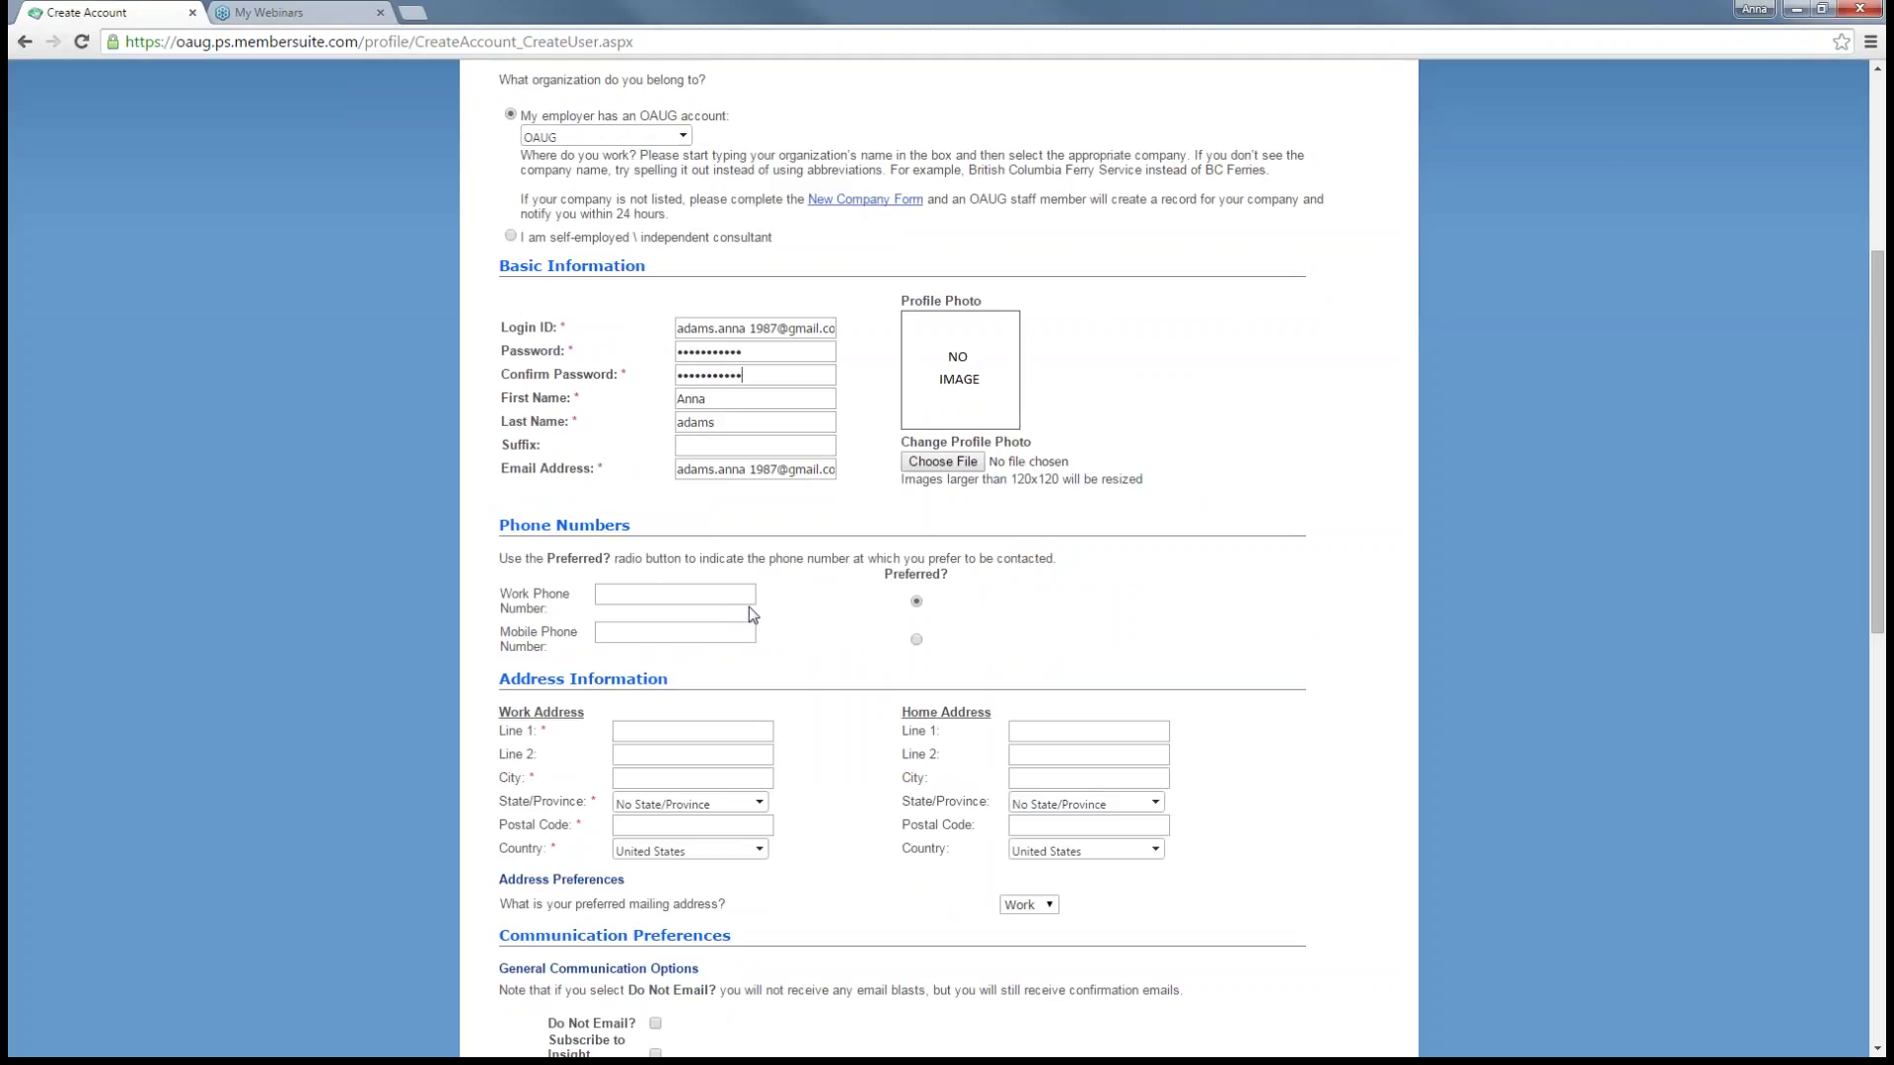
- Fill in the work address street line and city from the suggestions
click(667, 736)
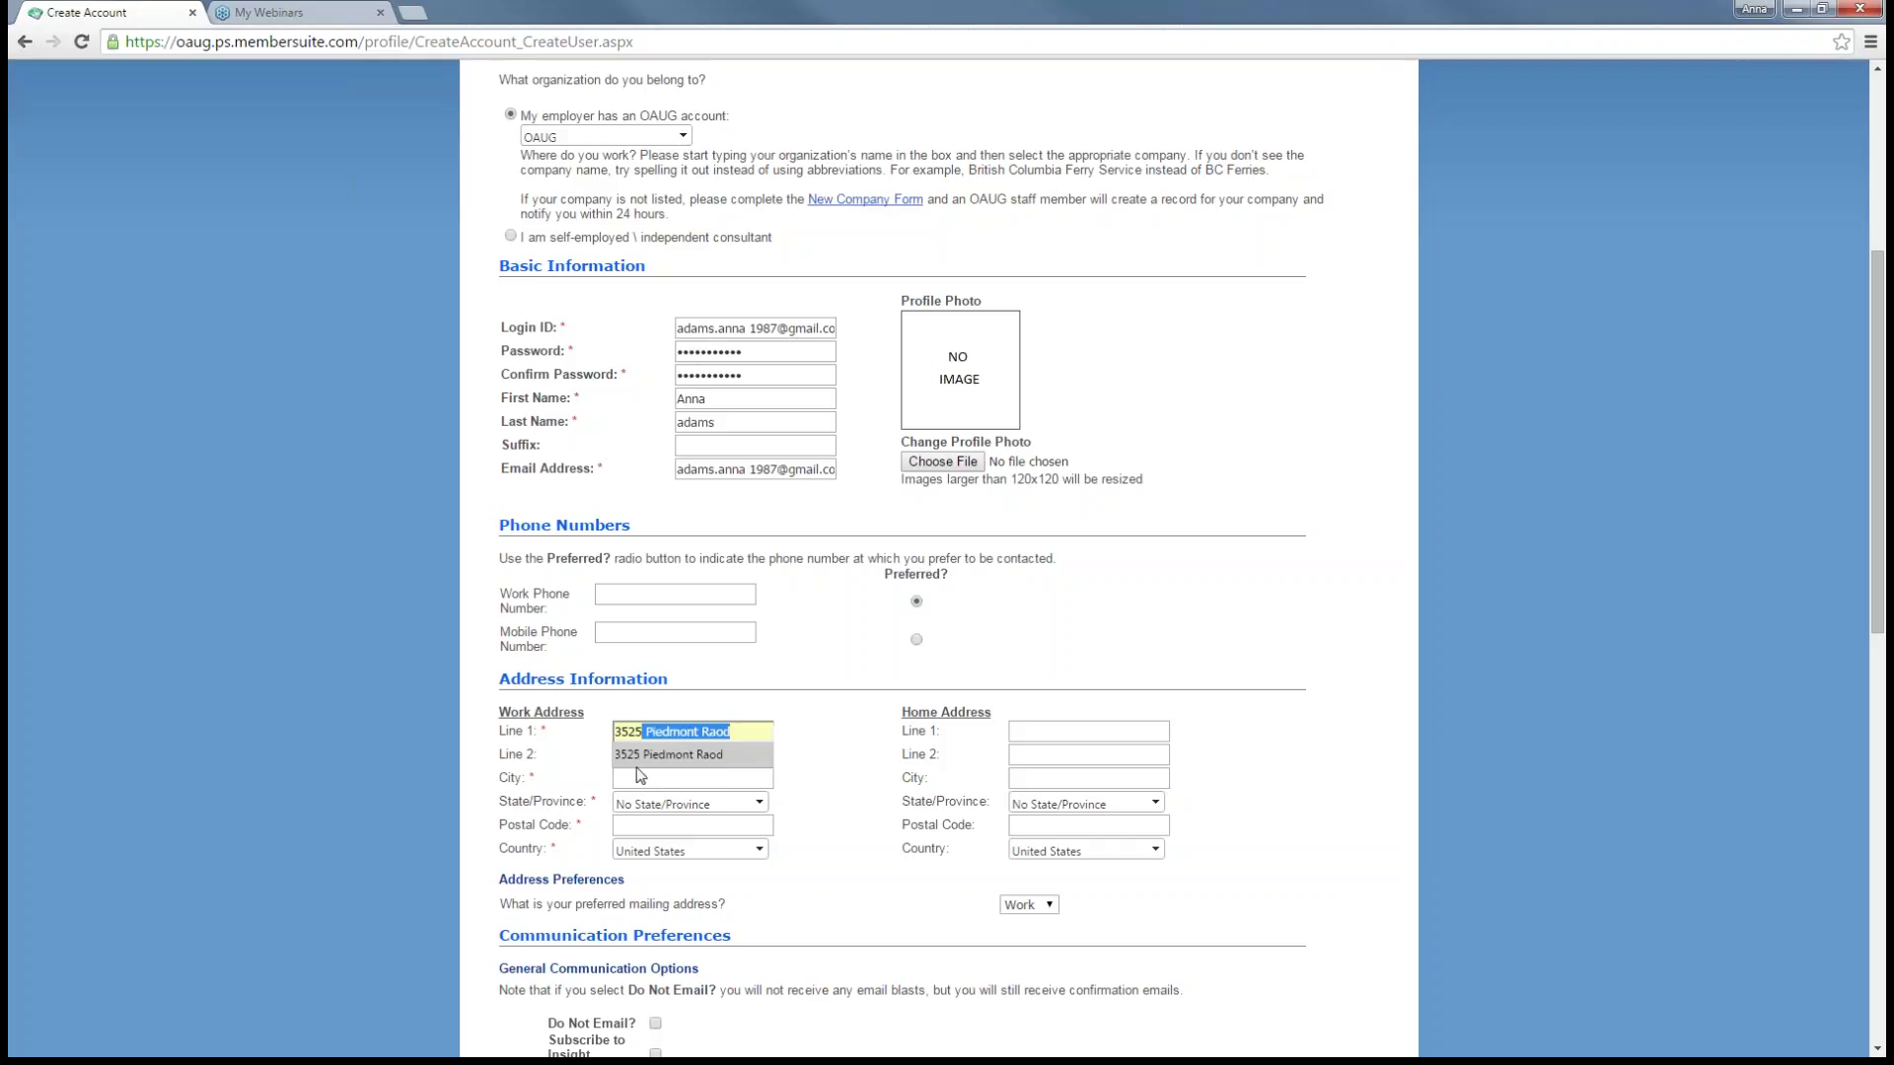
click(636, 755)
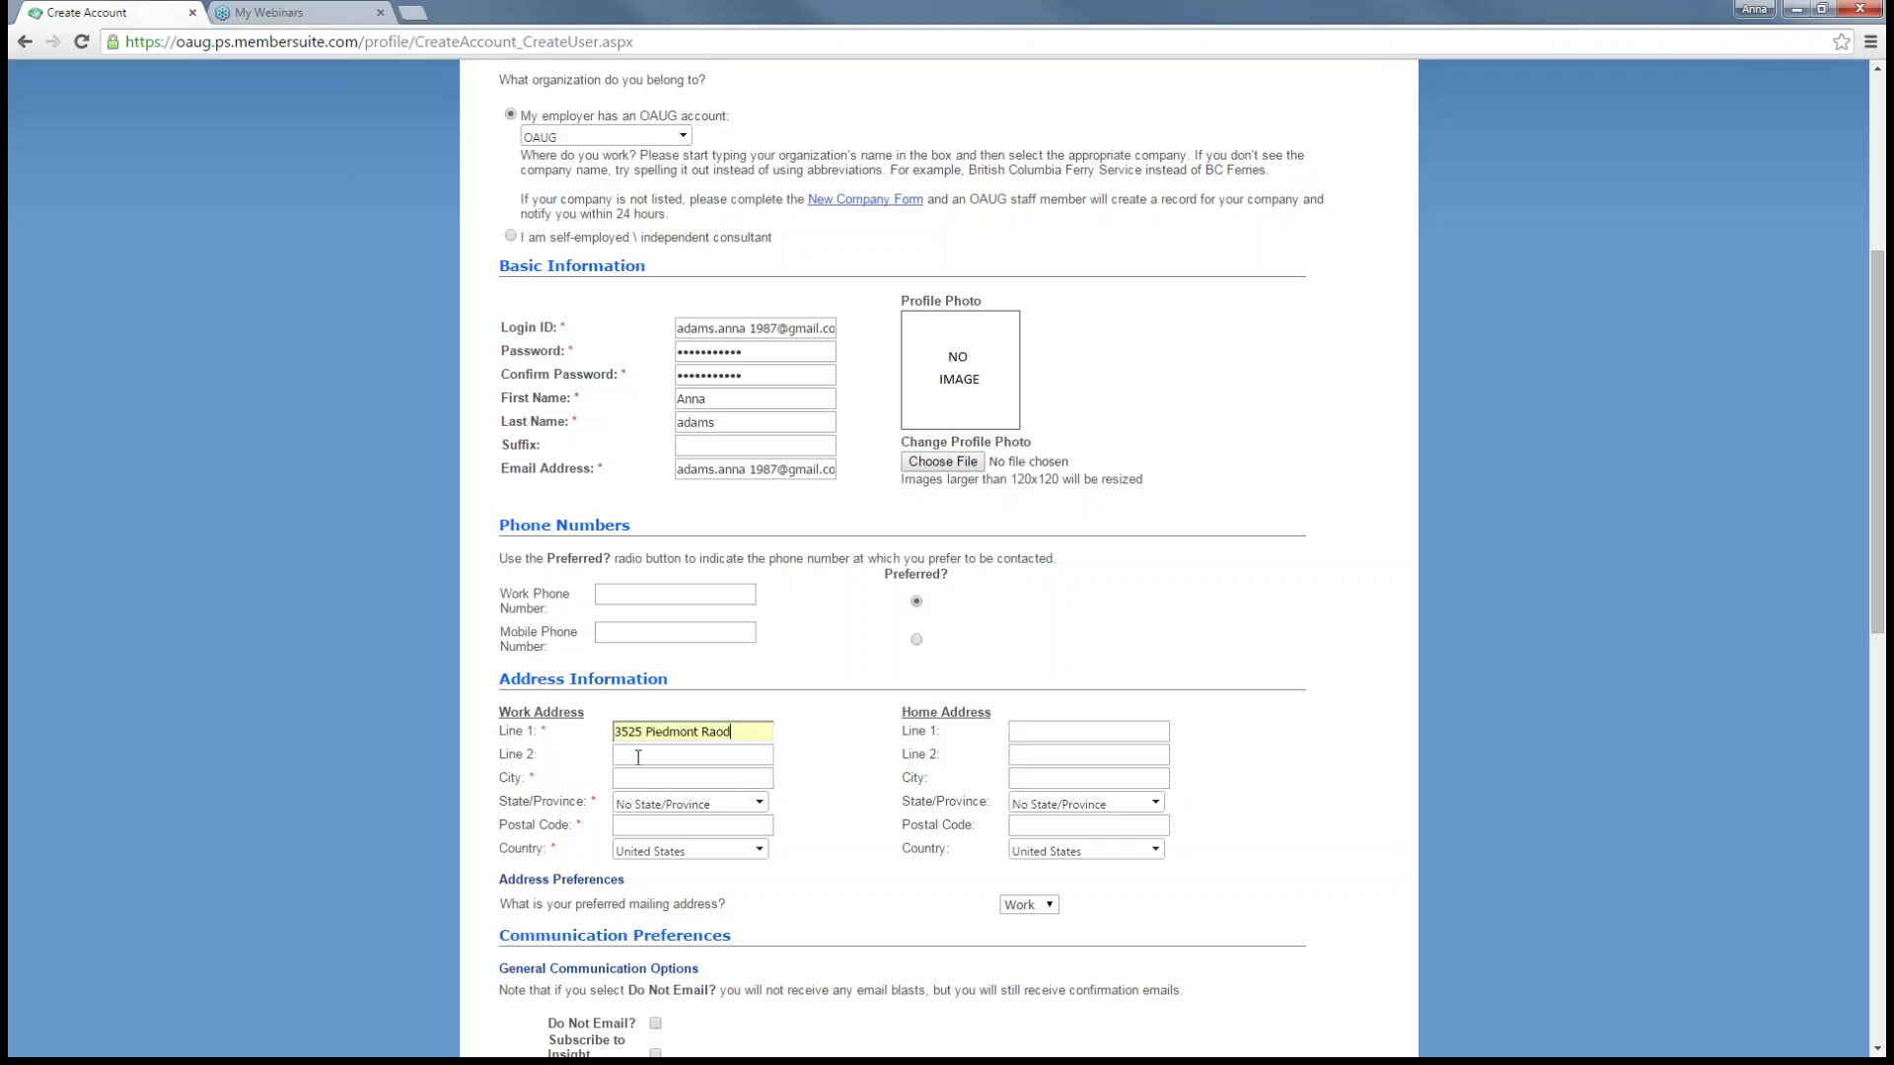
key(Tab)
key(Tab)
text(Atlam)
key(BackSpace)
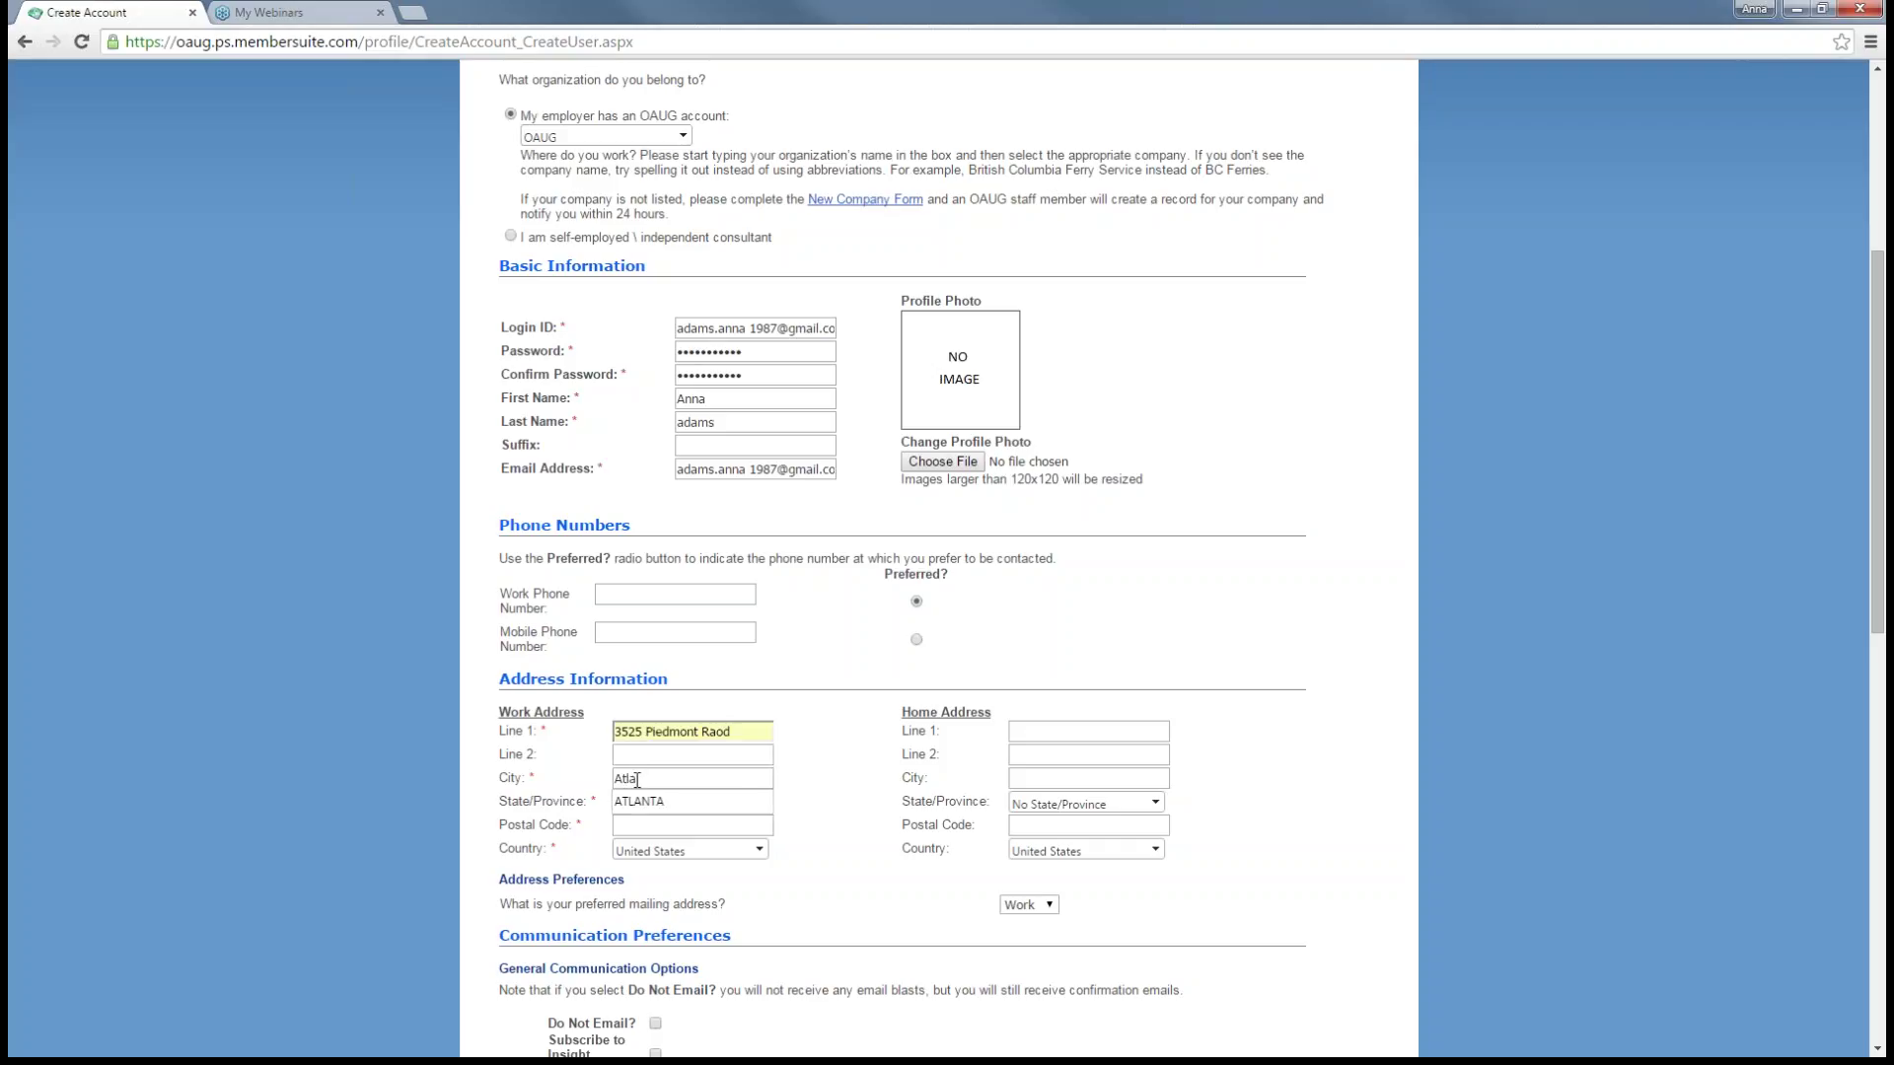
click(636, 801)
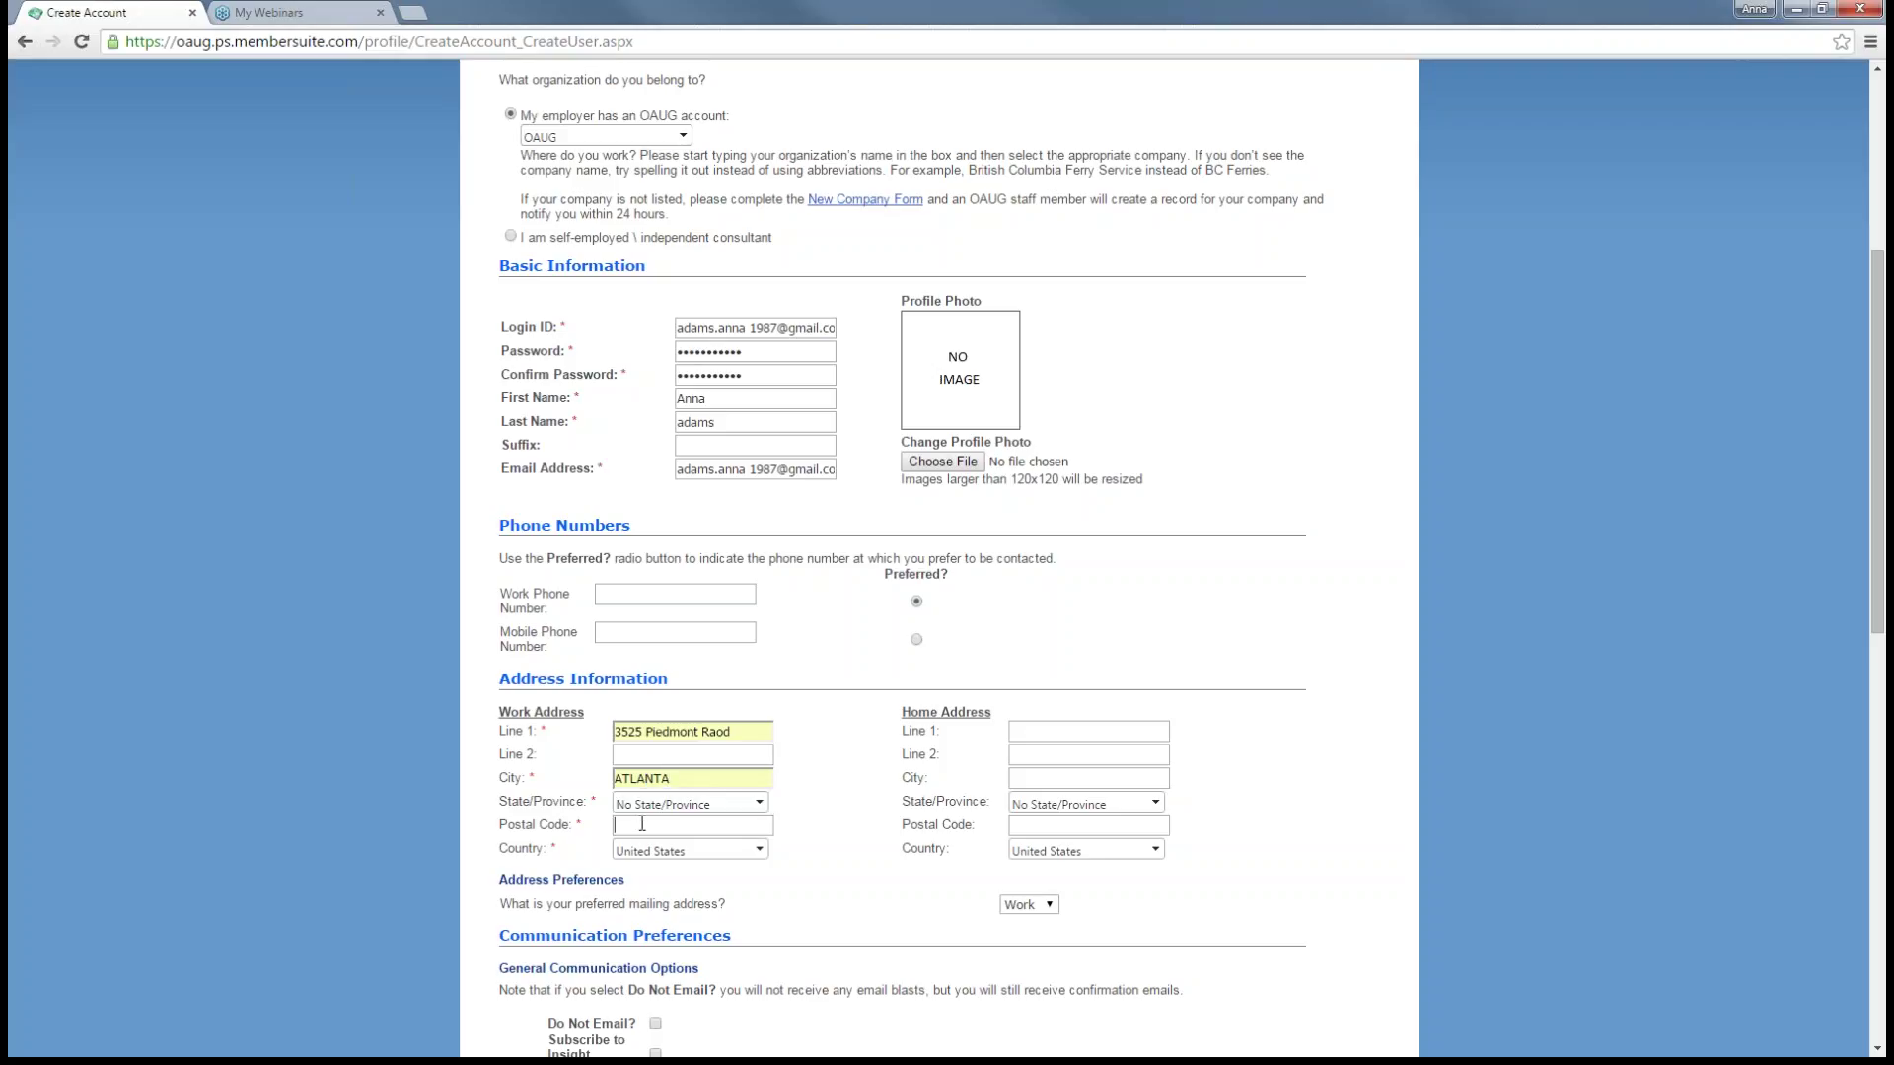
- Enter the work postal code and choose Georgia as the state
text(30305)
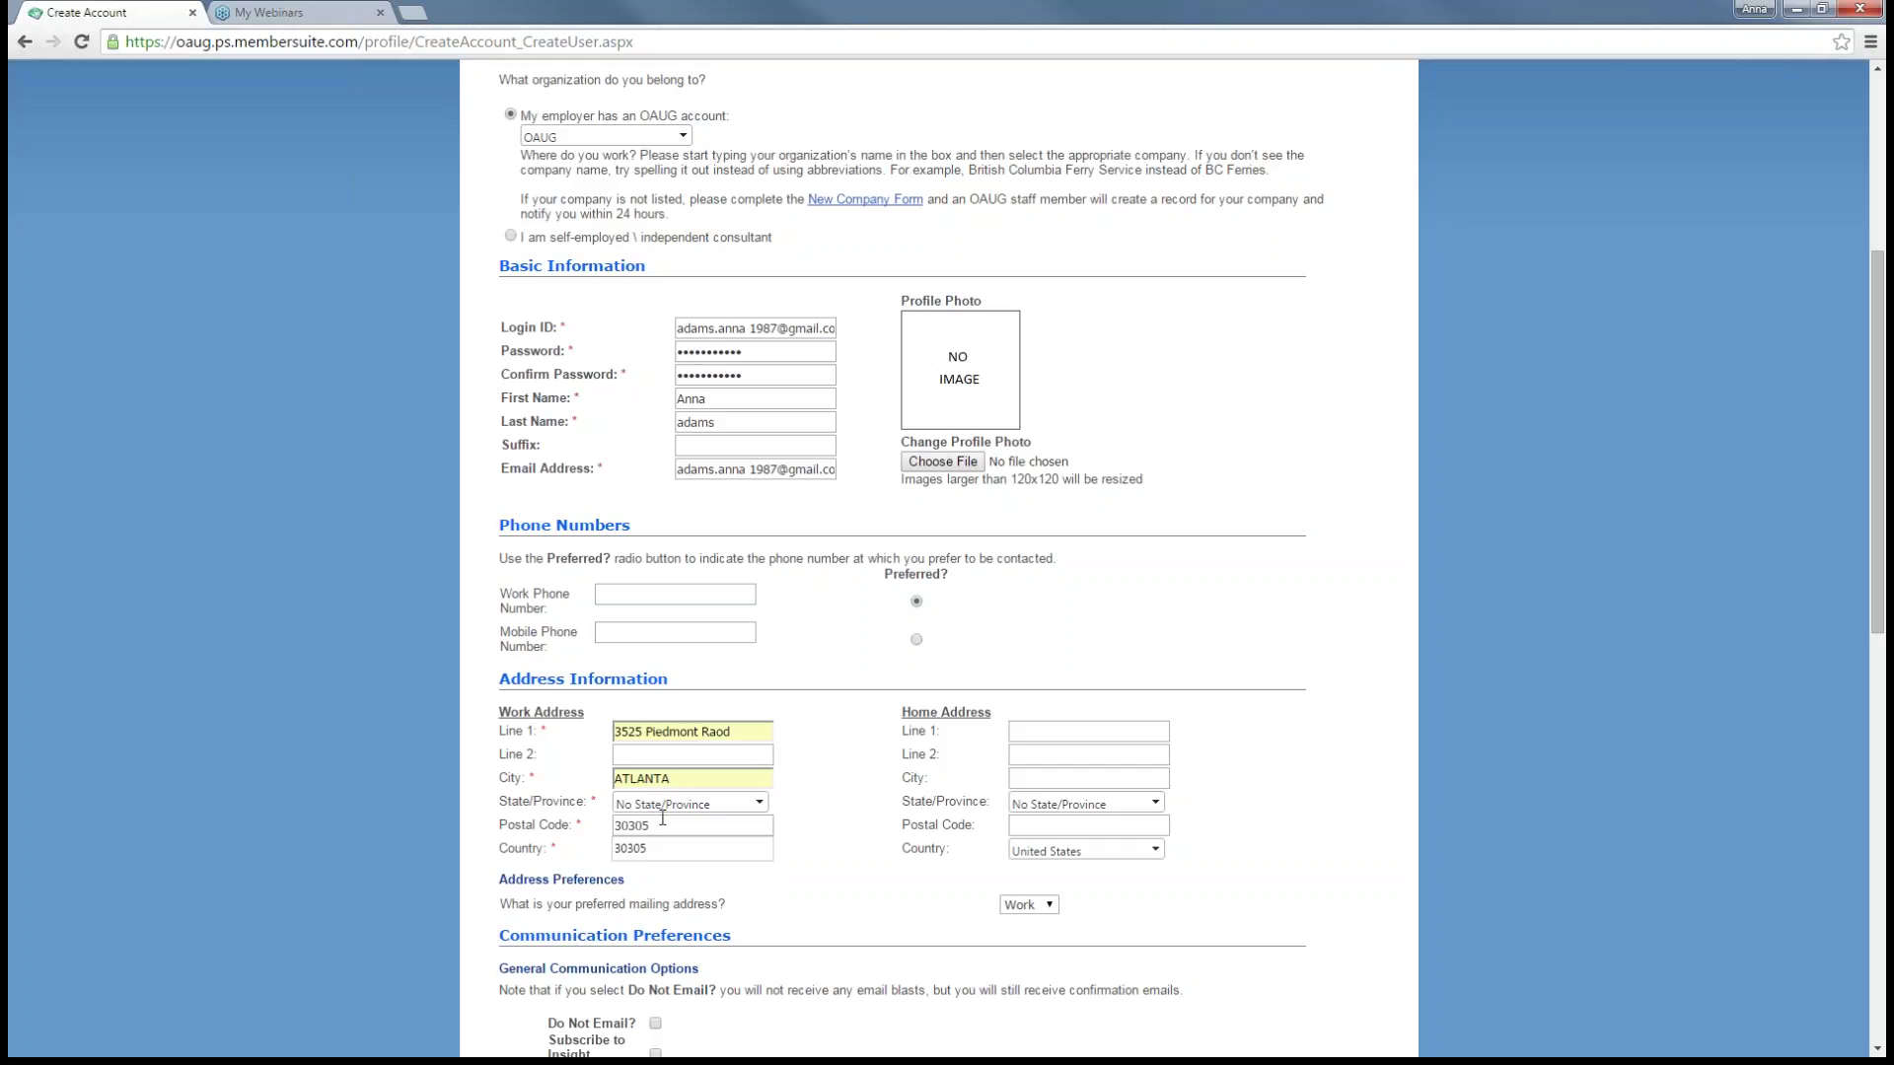
click(759, 805)
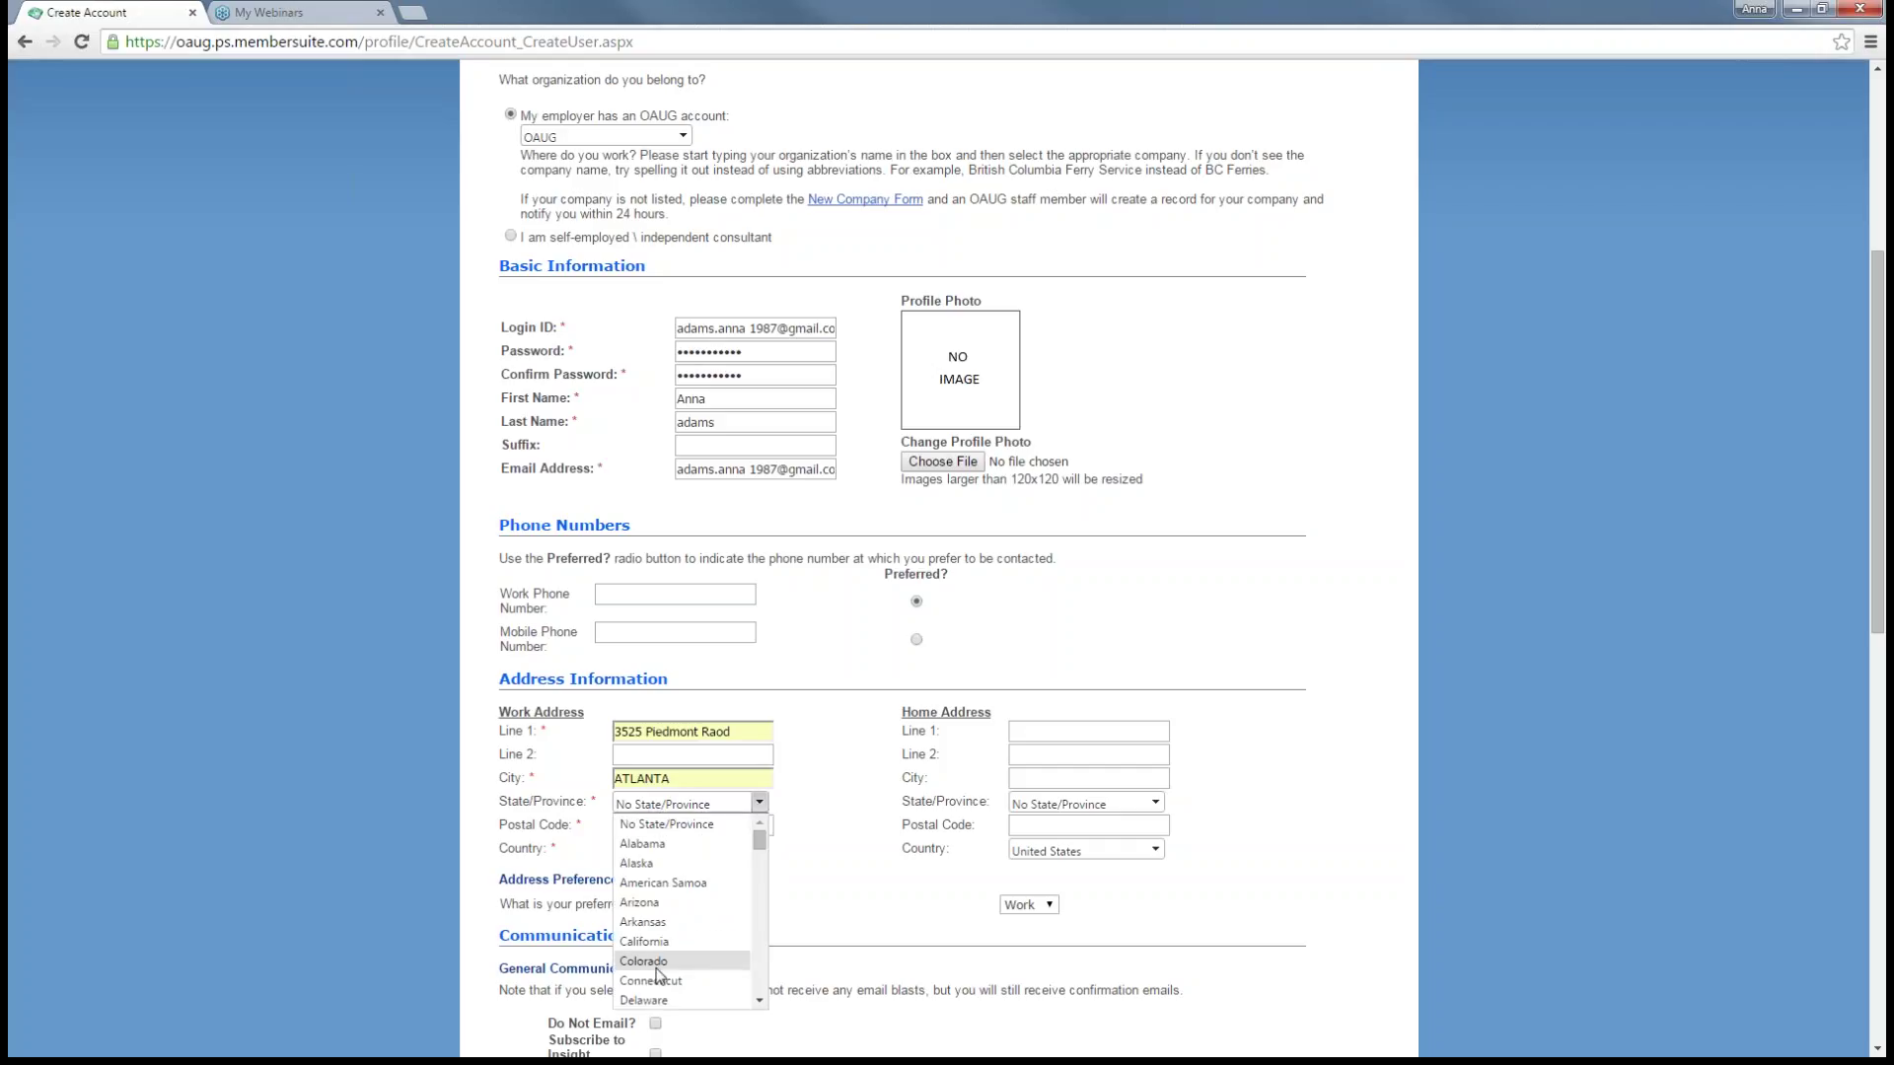
text(Georgia)
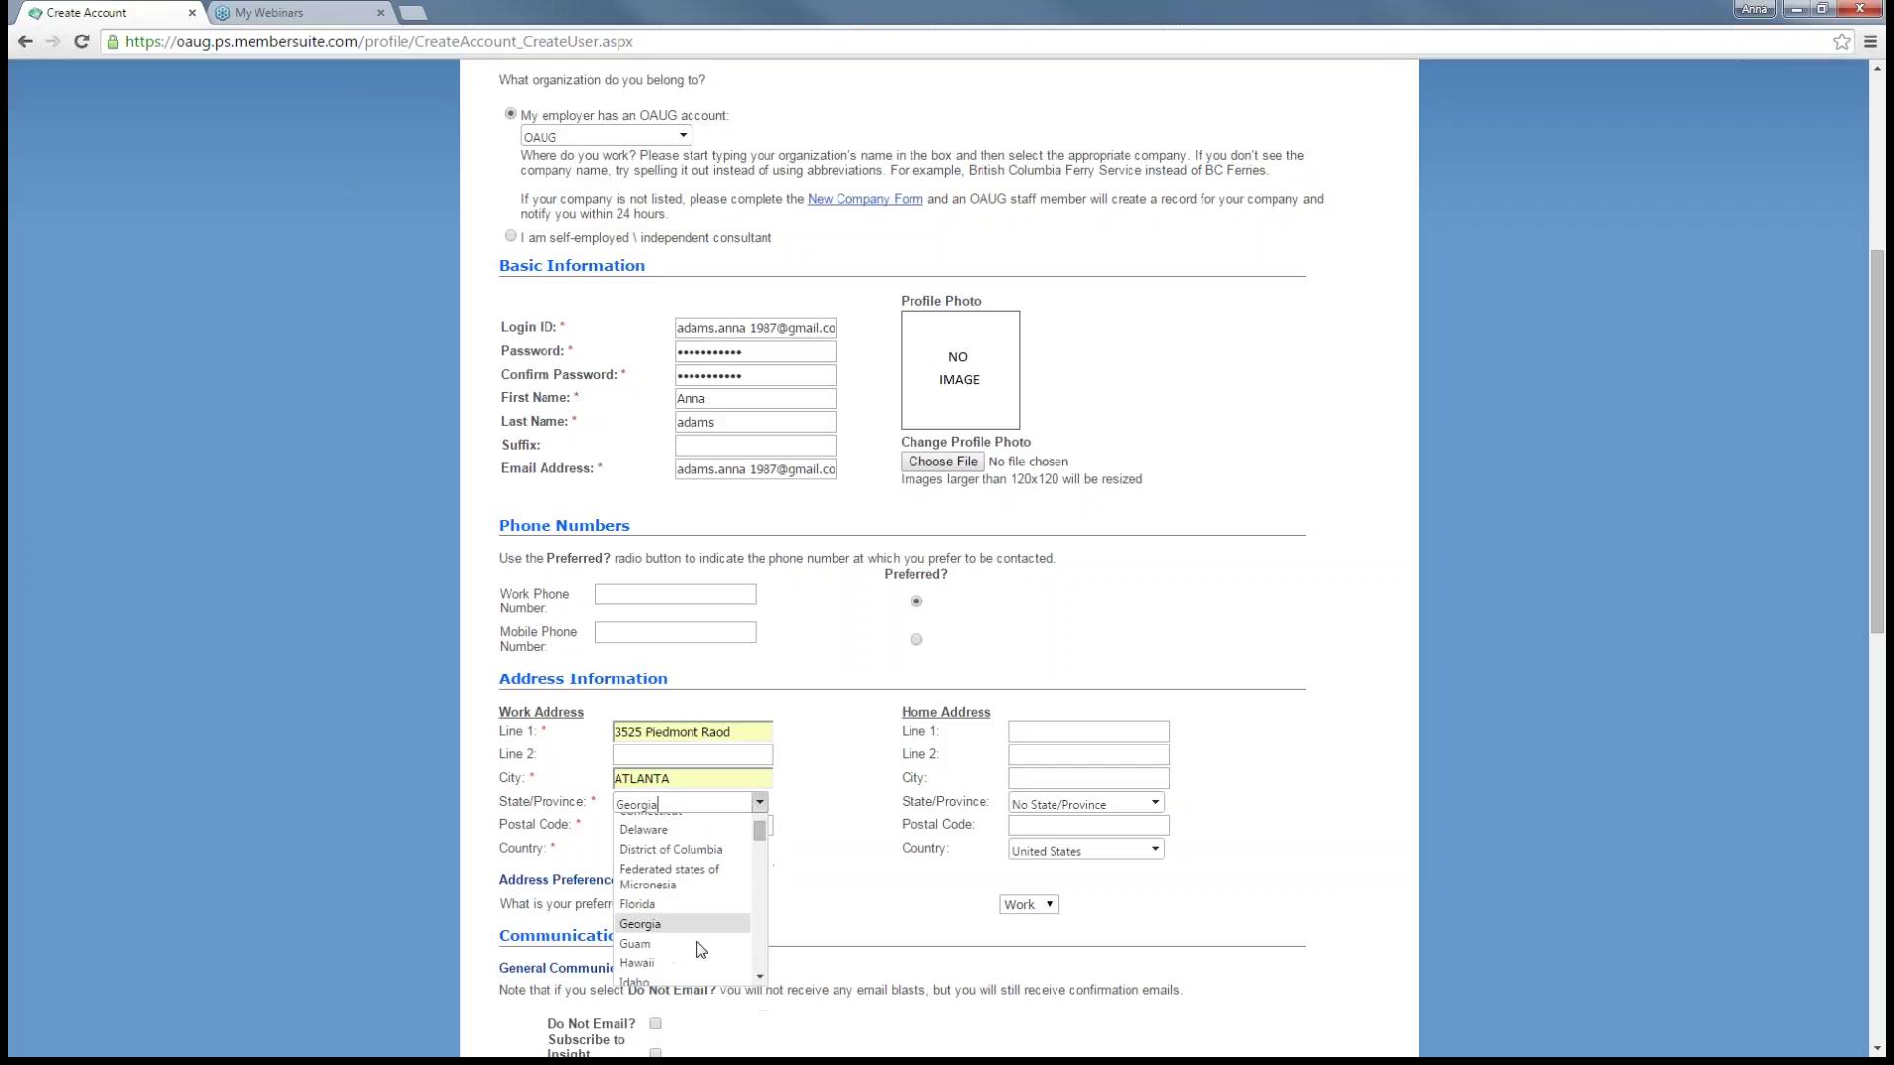
key(Return)
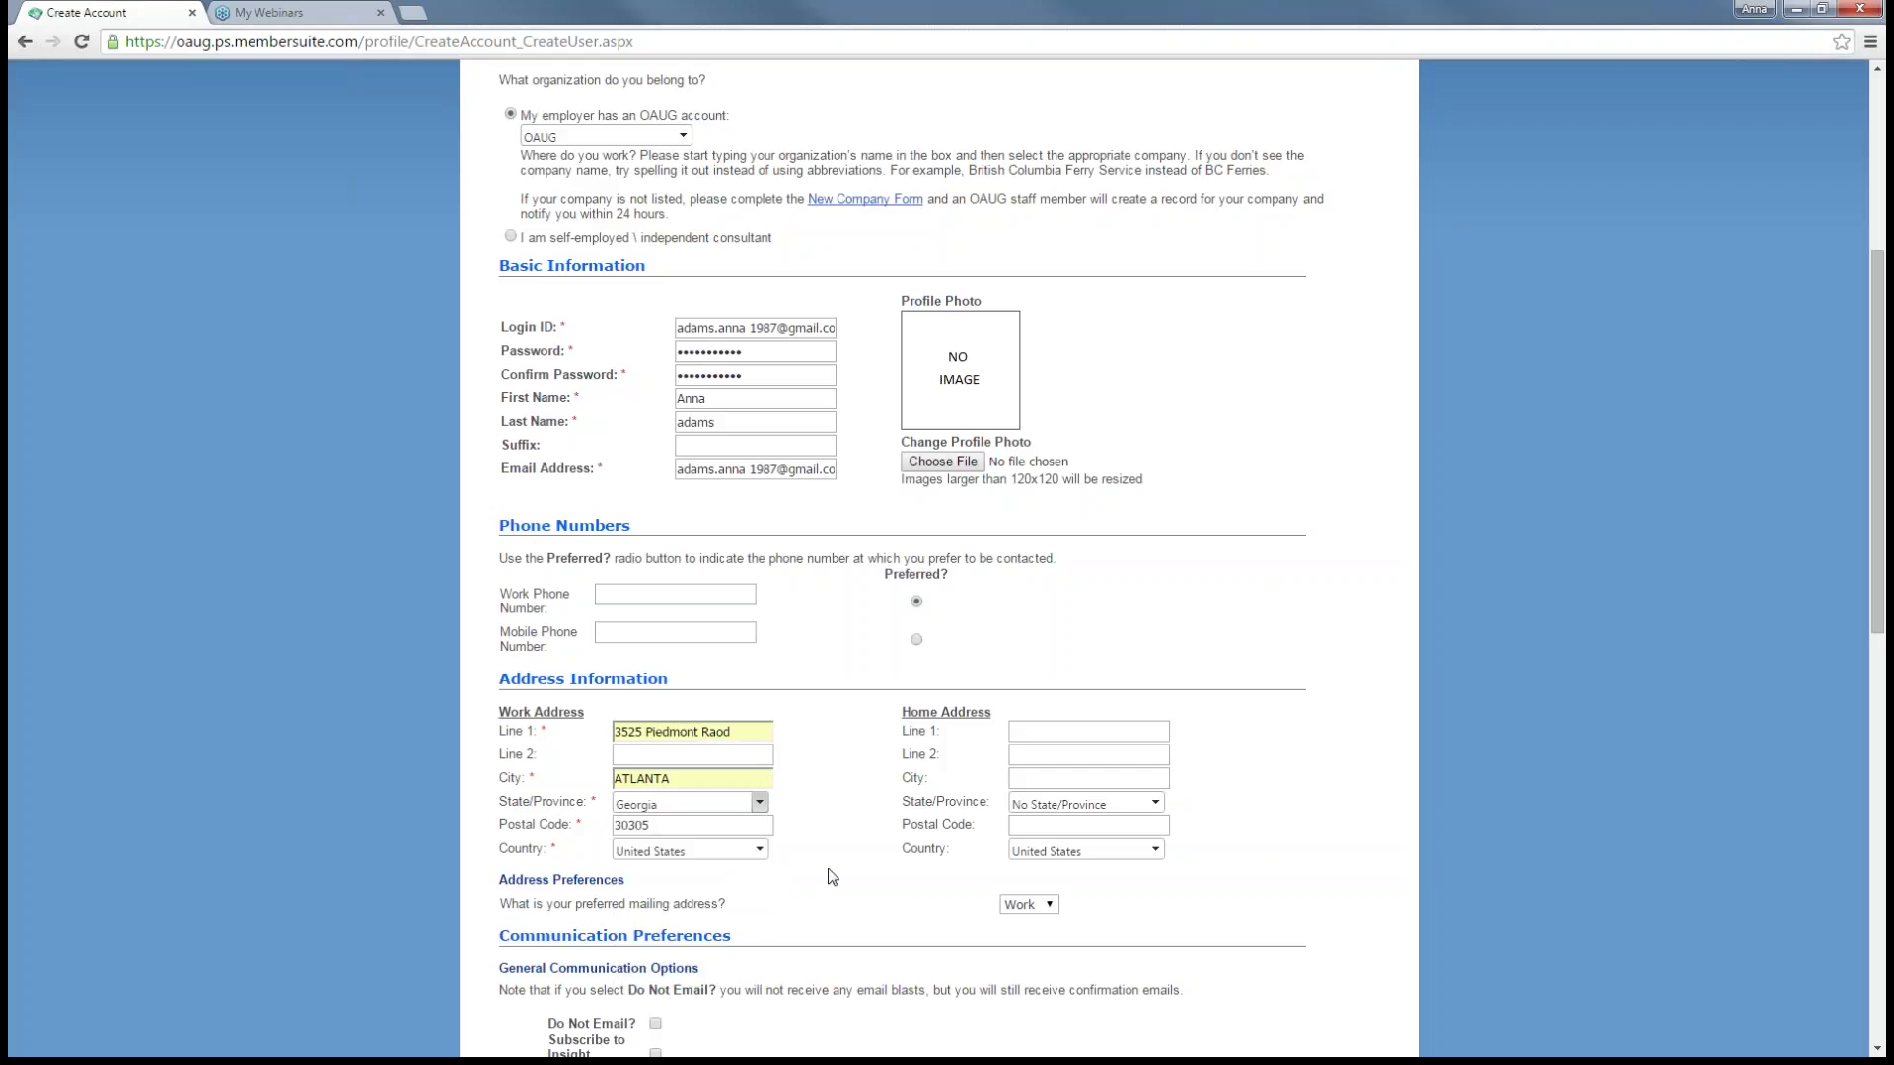
- Set Oracle experience to 1-5 years, user type Business Management, buying power Approve
scroll(817, 883, down, 2)
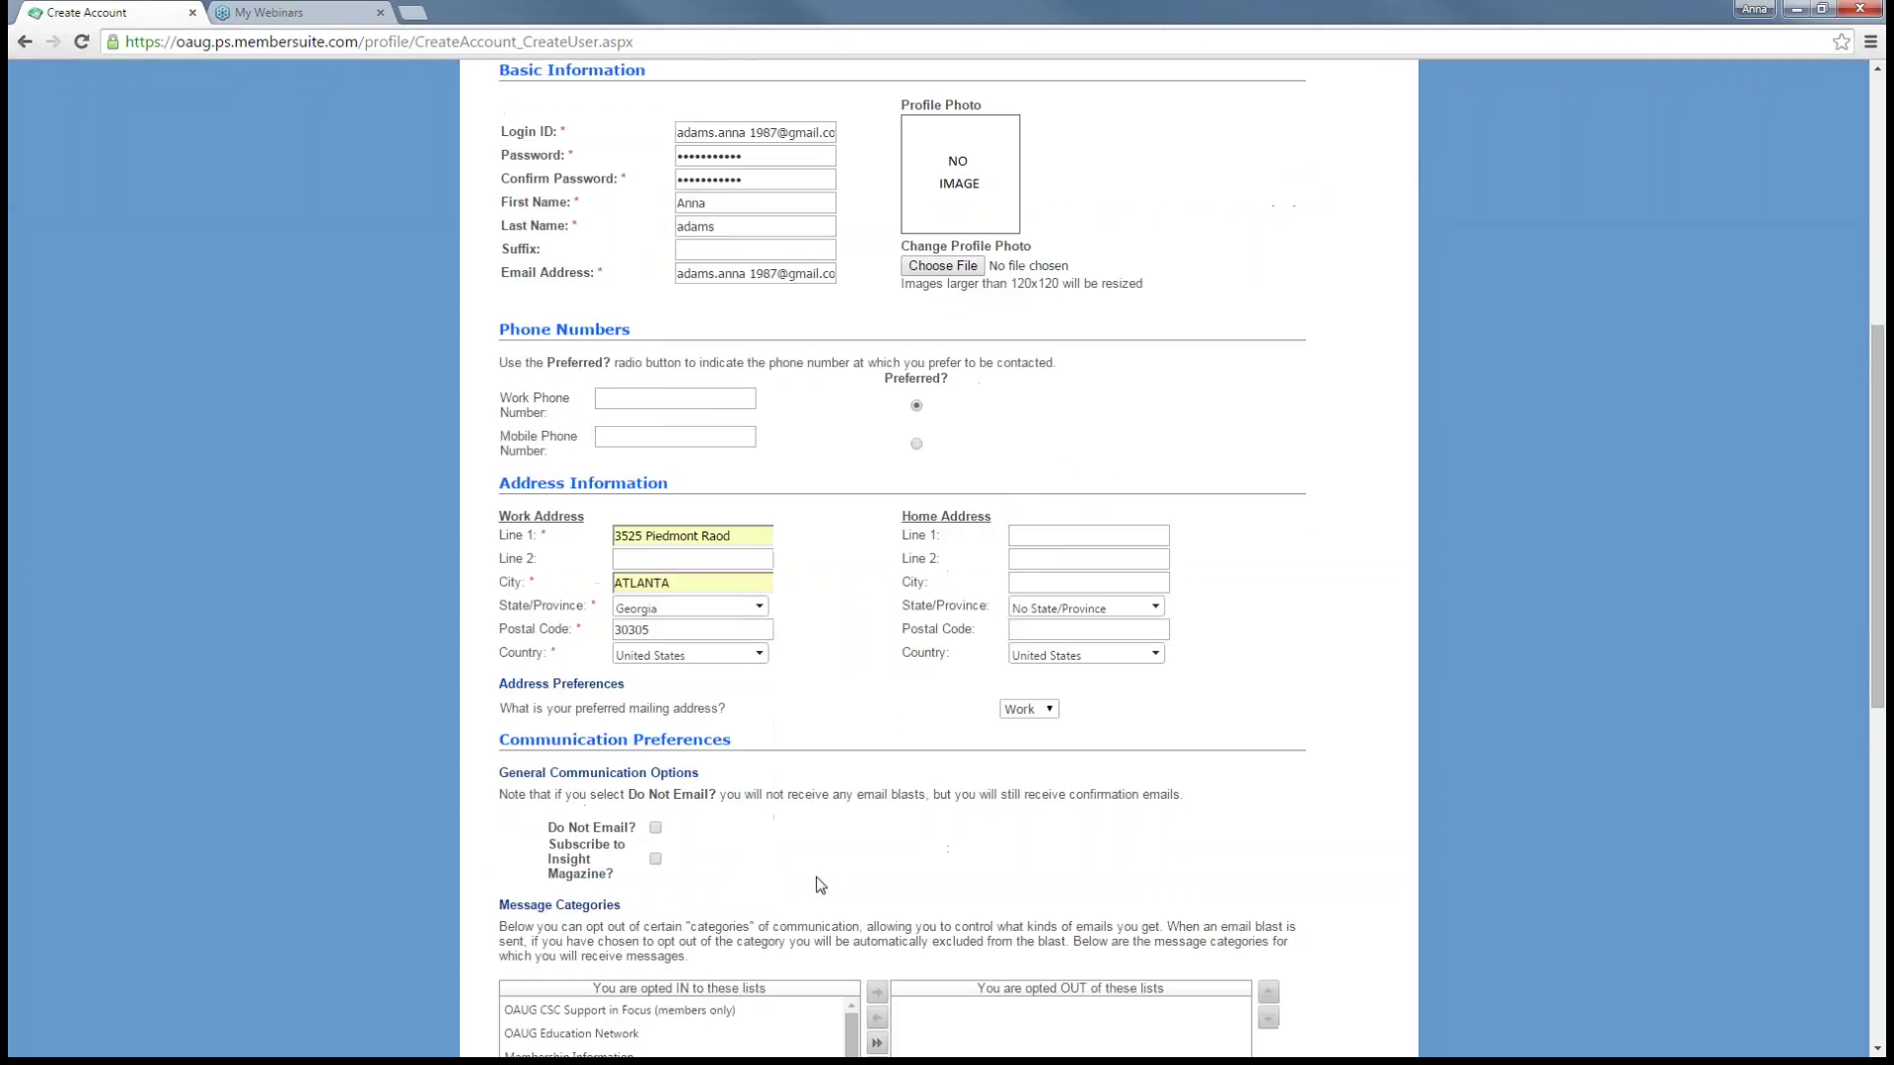
scroll(817, 882, down, 1)
scroll(834, 782, down, 2)
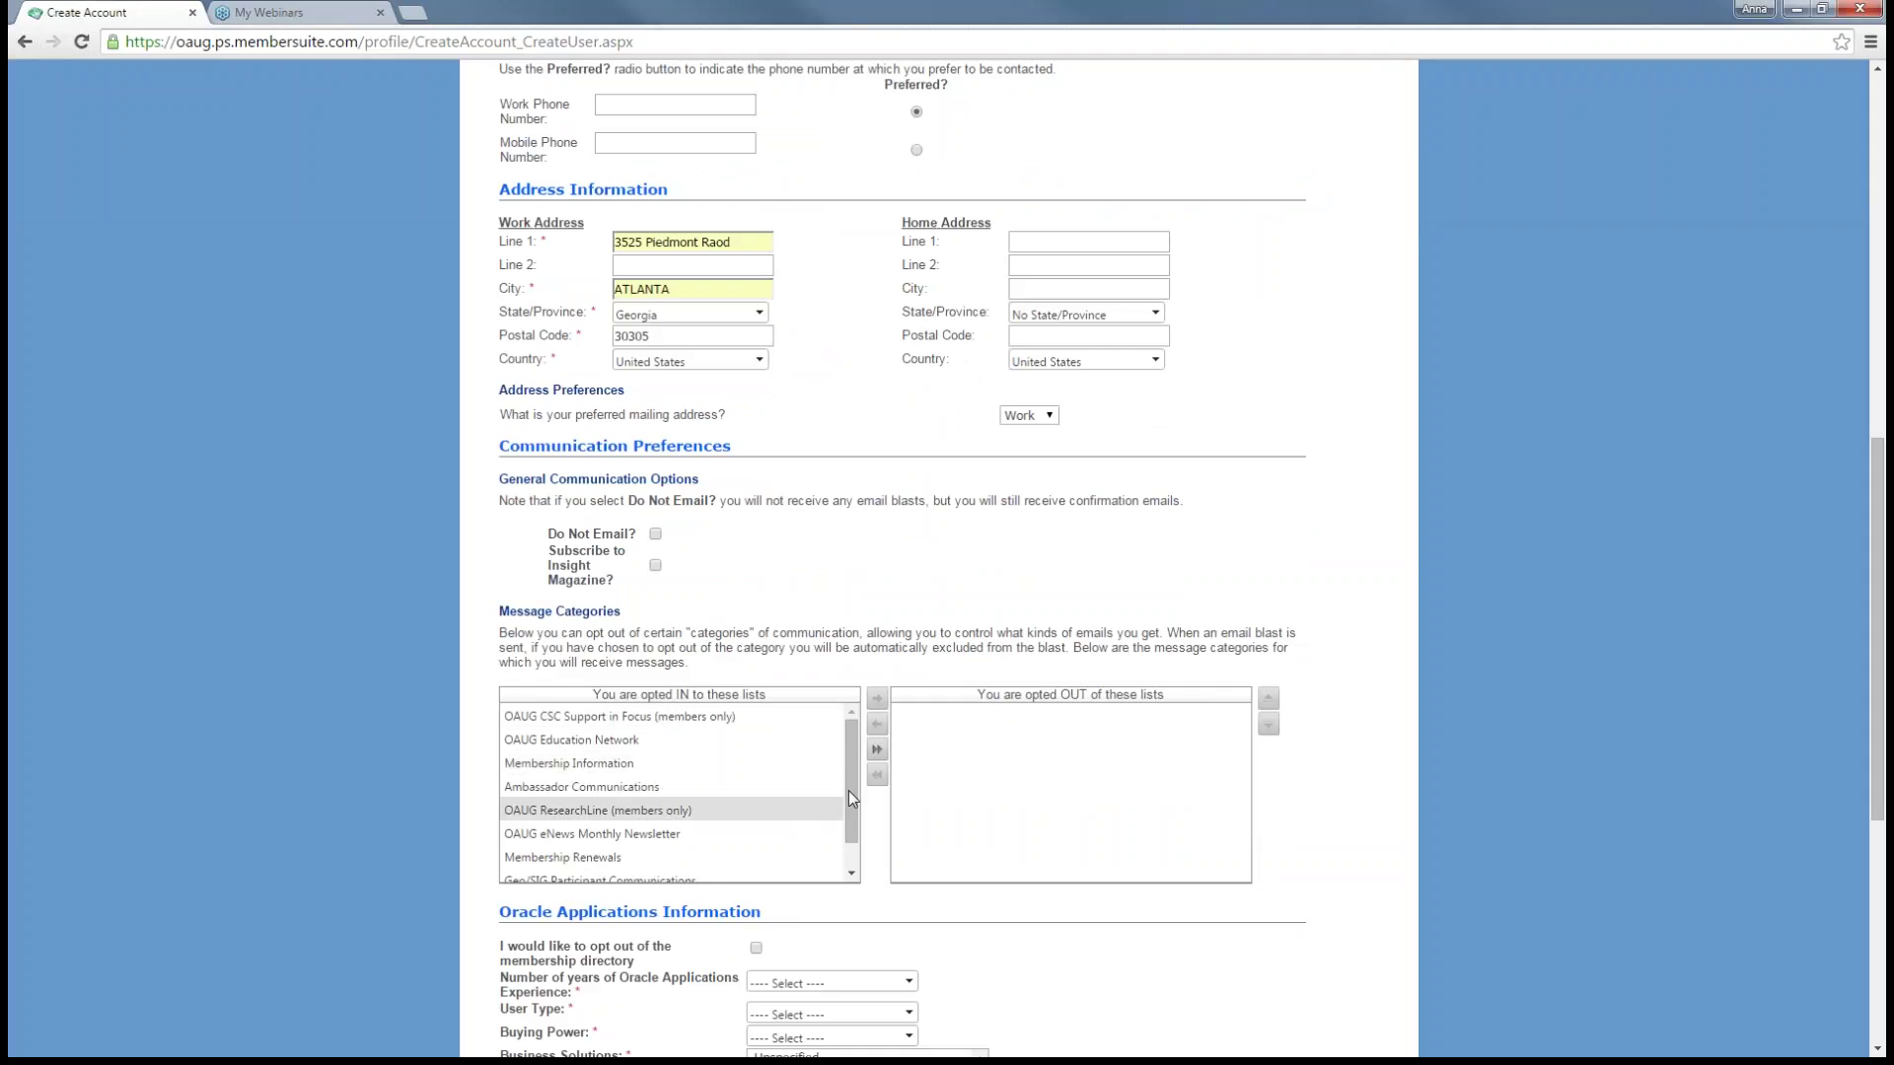
scroll(838, 803, down, 5)
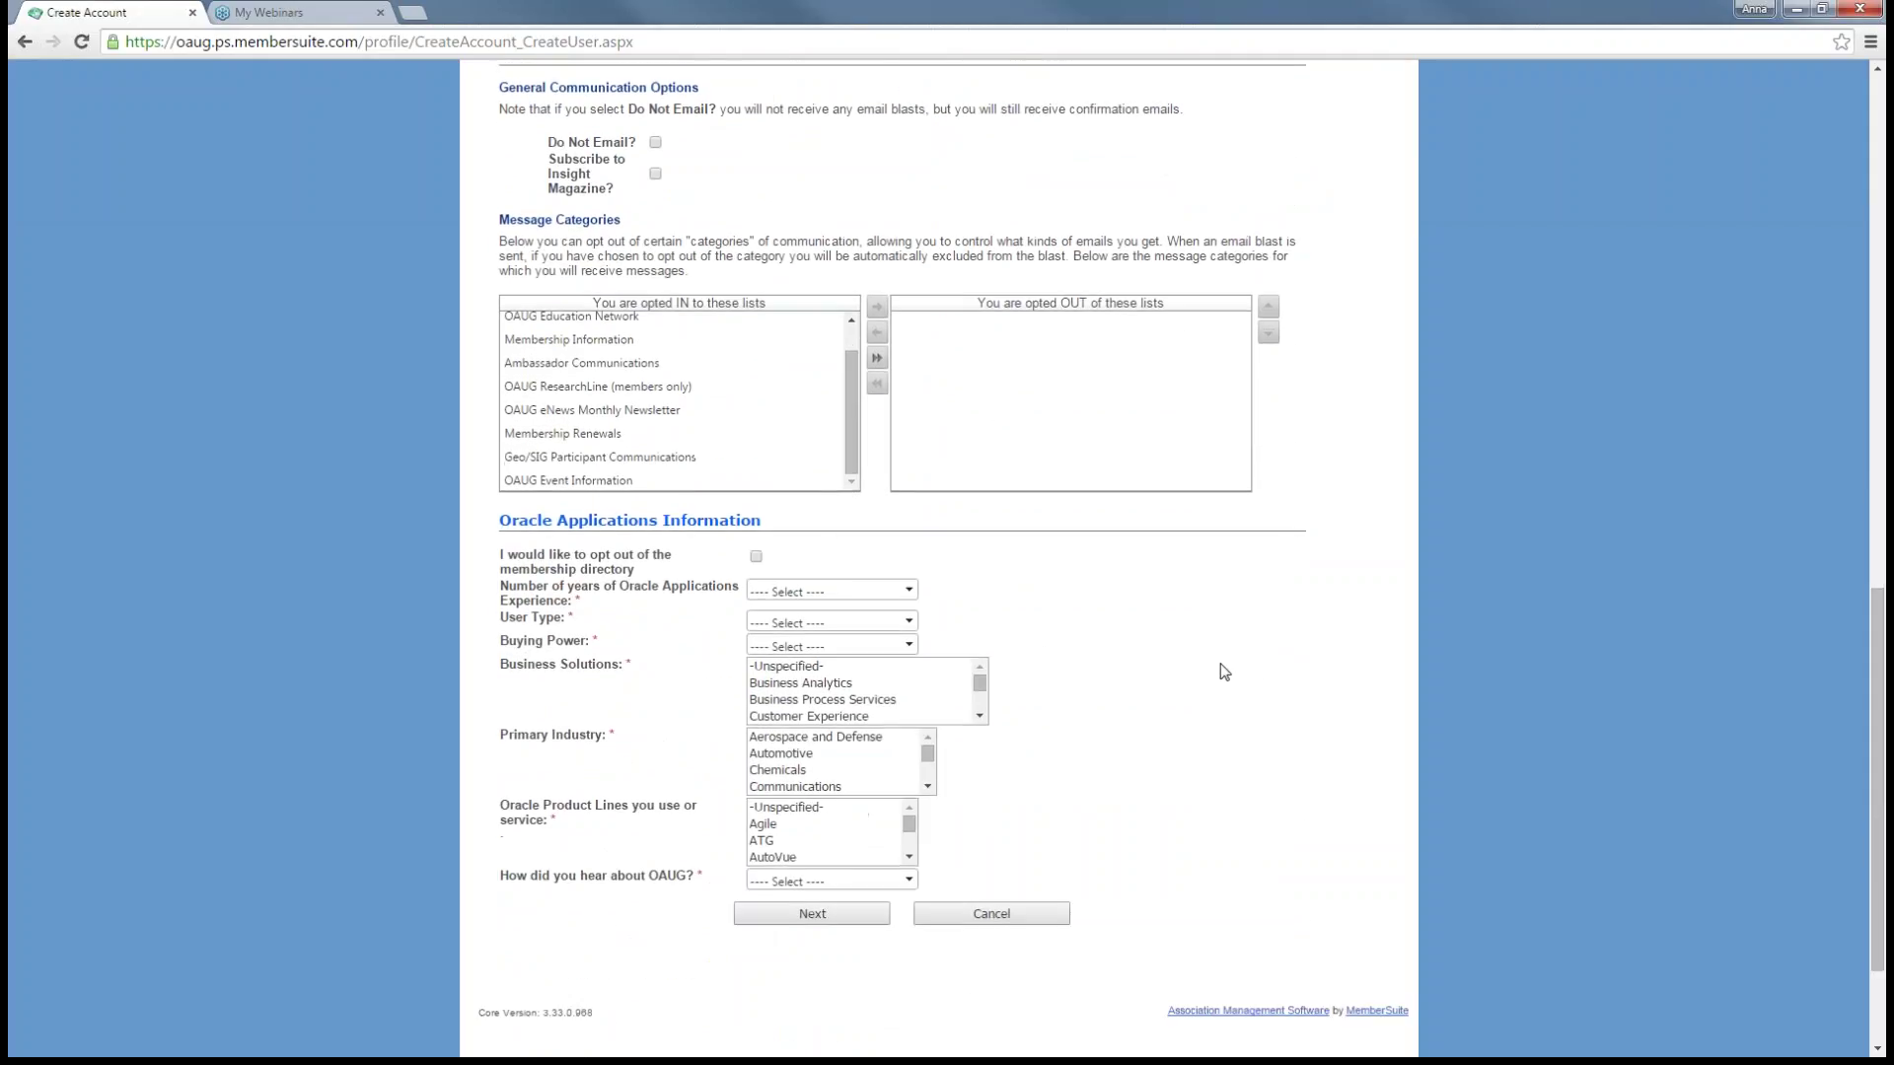
scroll(1203, 652, down, 1)
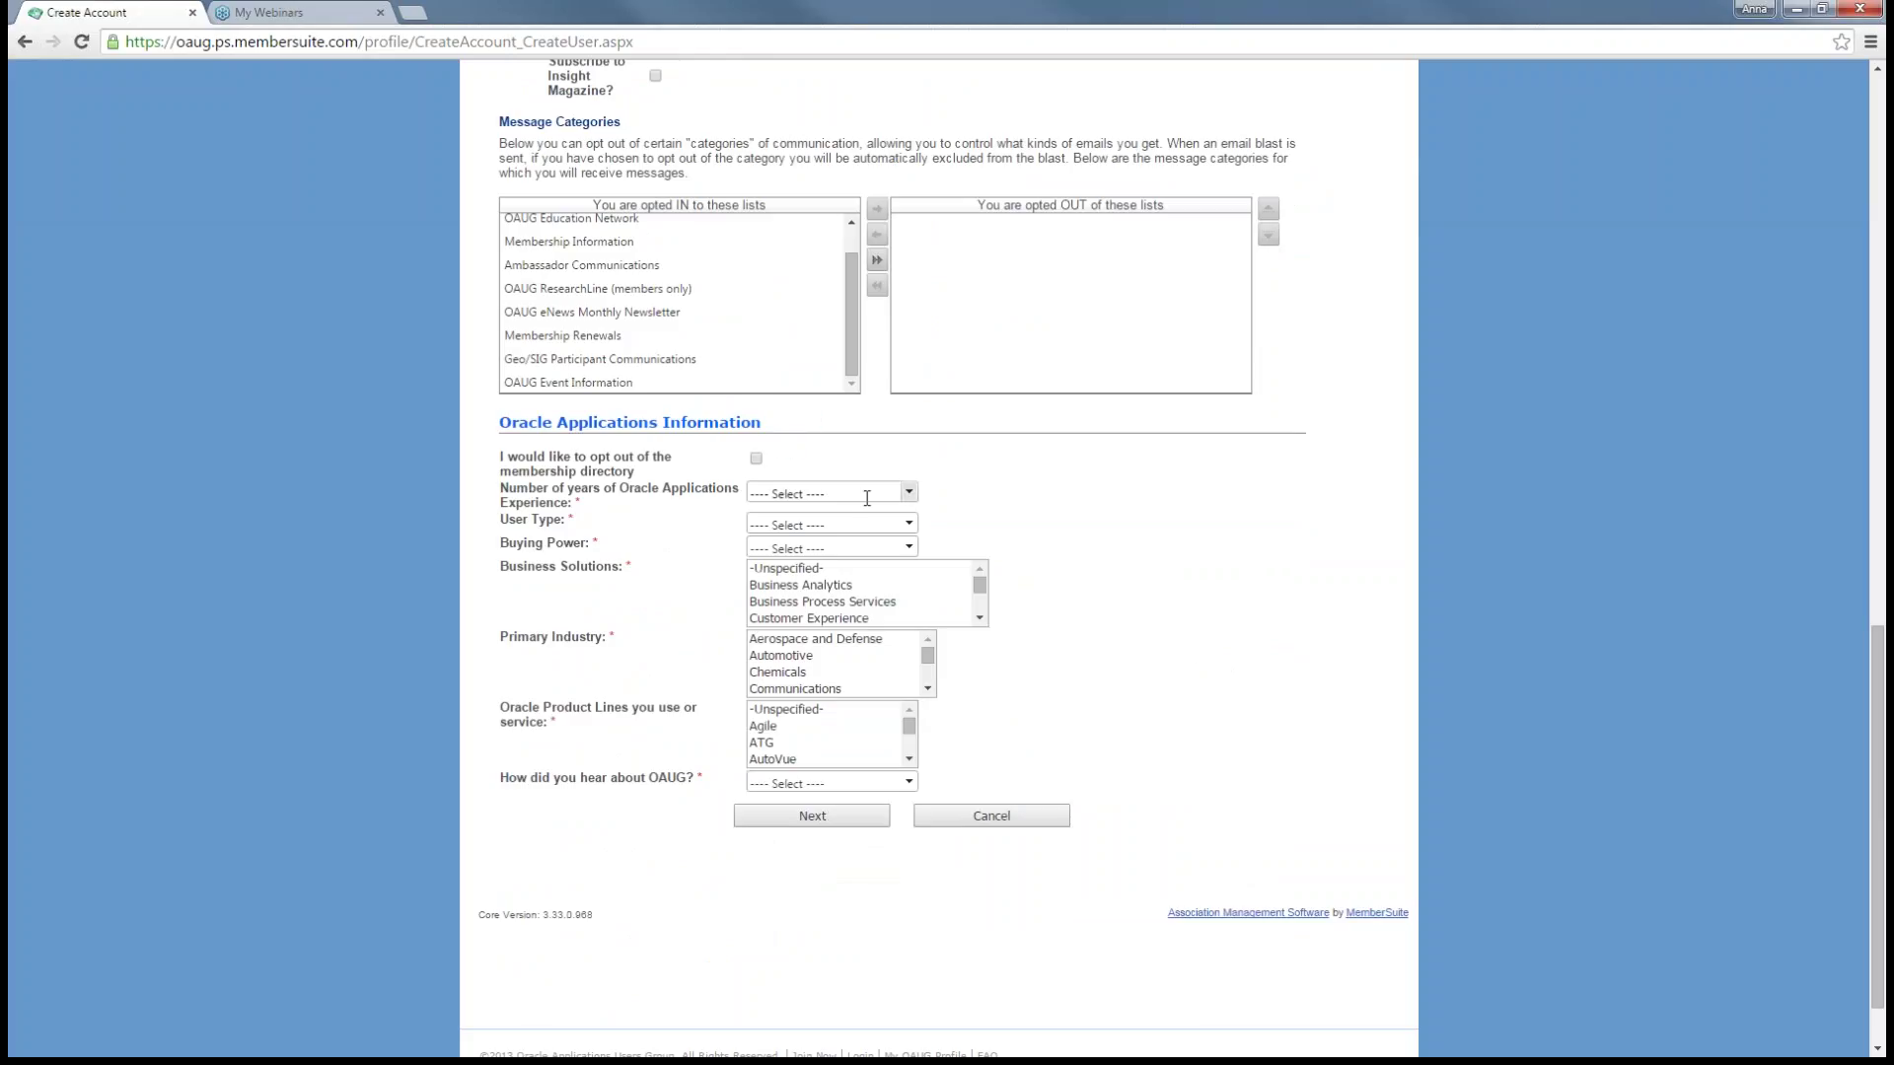
click(909, 492)
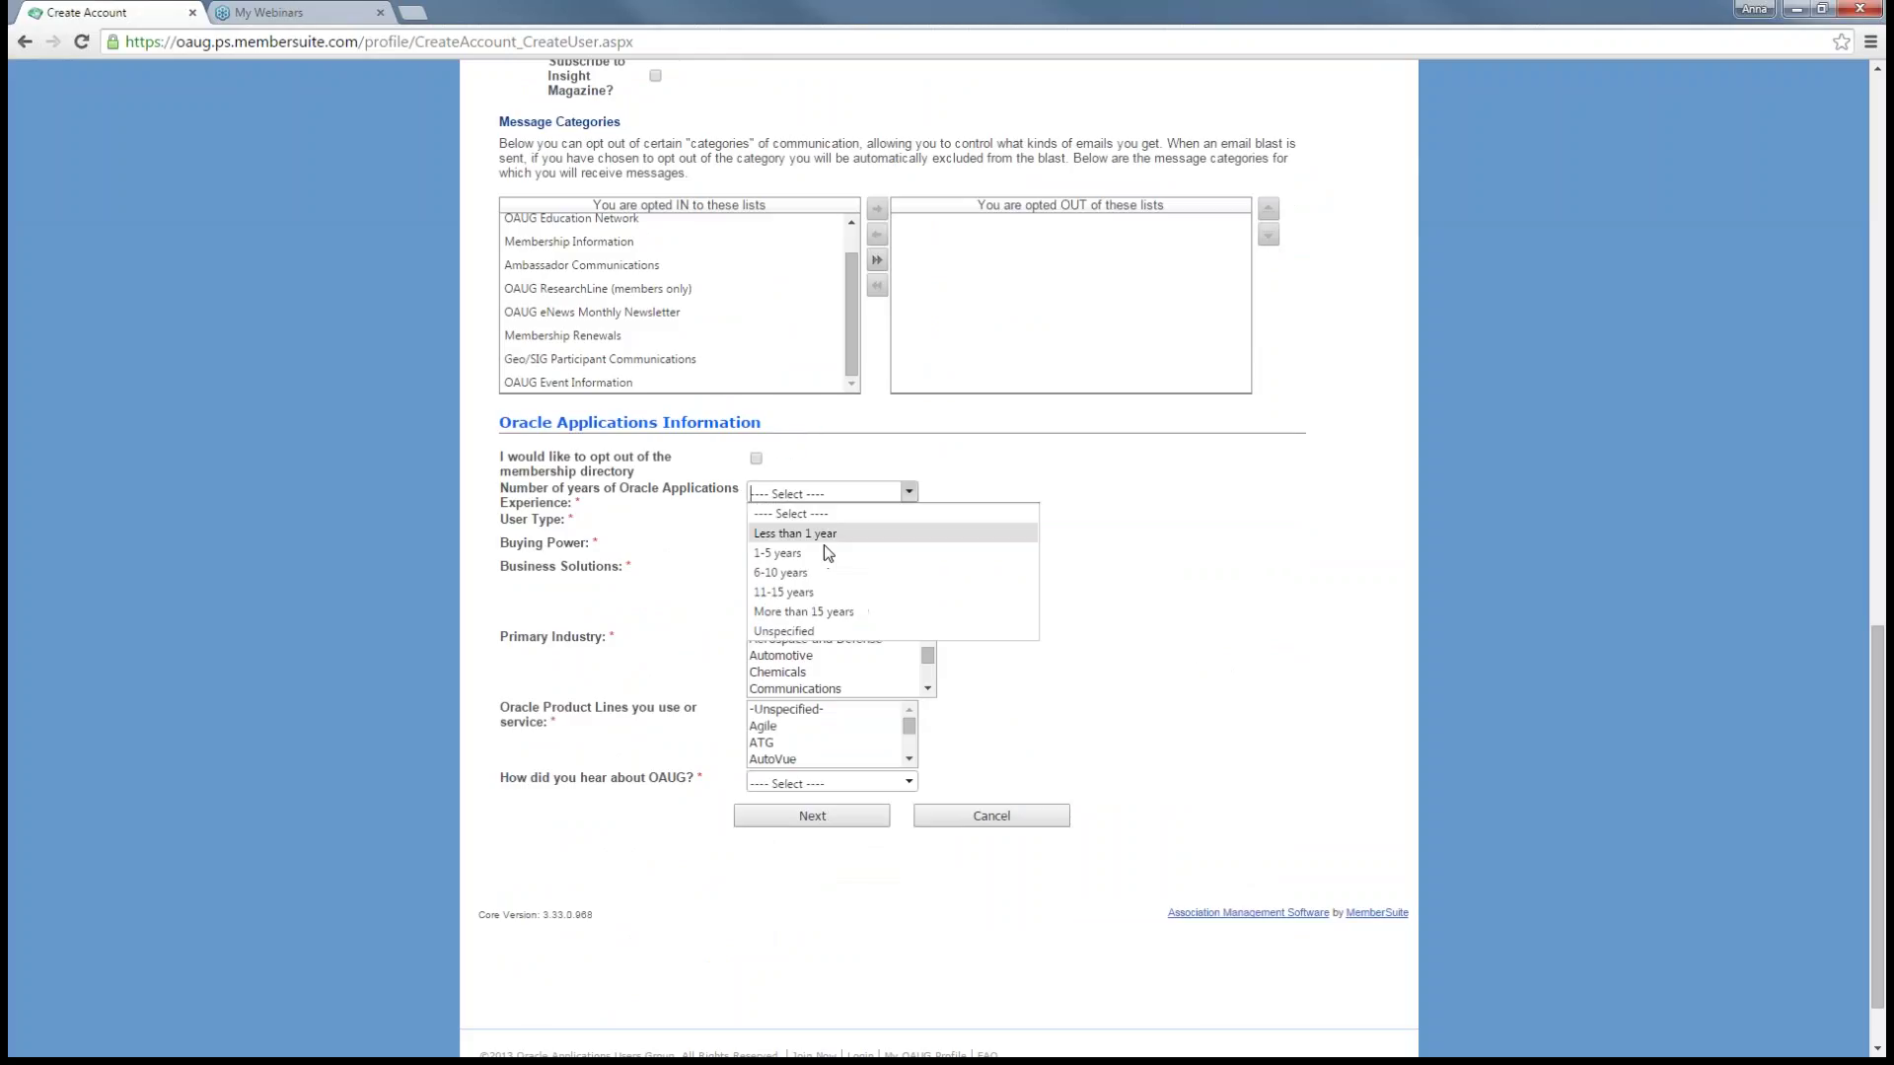
click(862, 553)
click(908, 525)
click(852, 605)
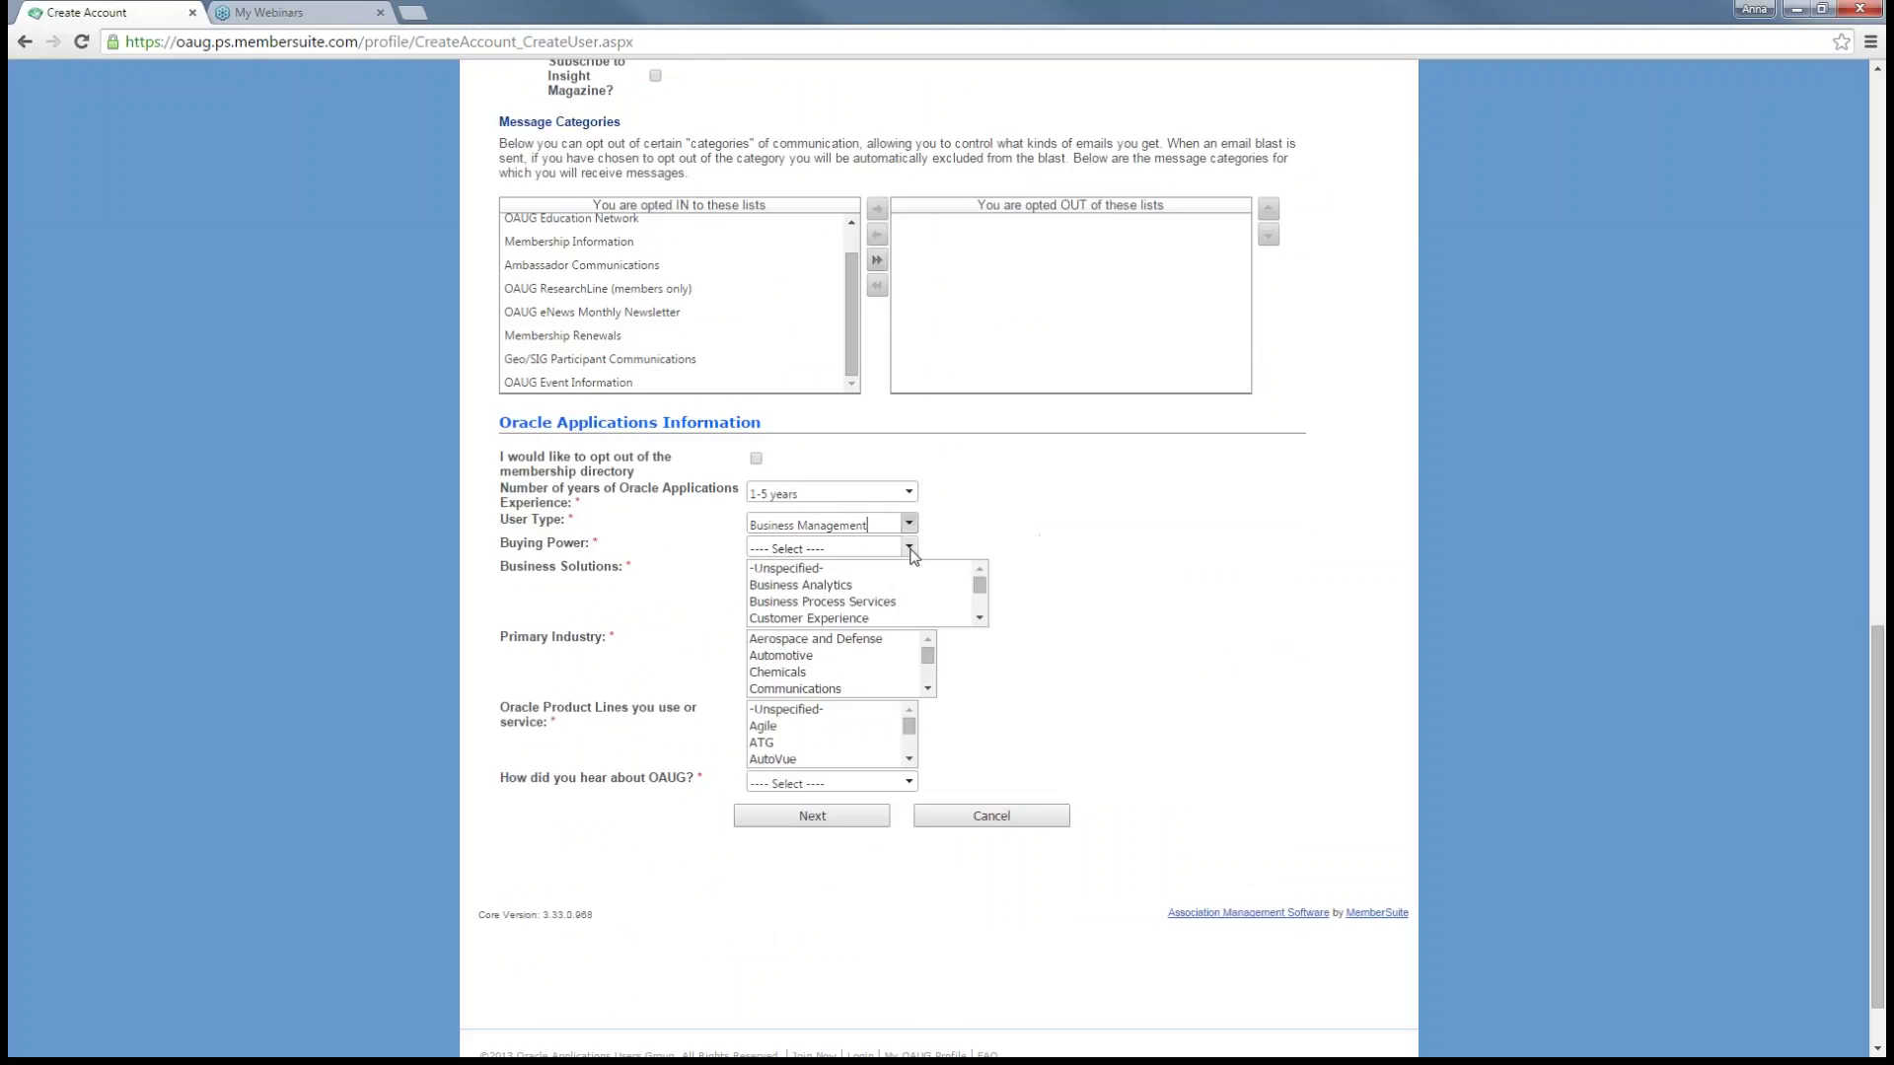
click(910, 550)
click(843, 594)
- Select Business Process Services, Automotive, Agile, and Friend/Colleague as the referral source
click(848, 602)
click(775, 656)
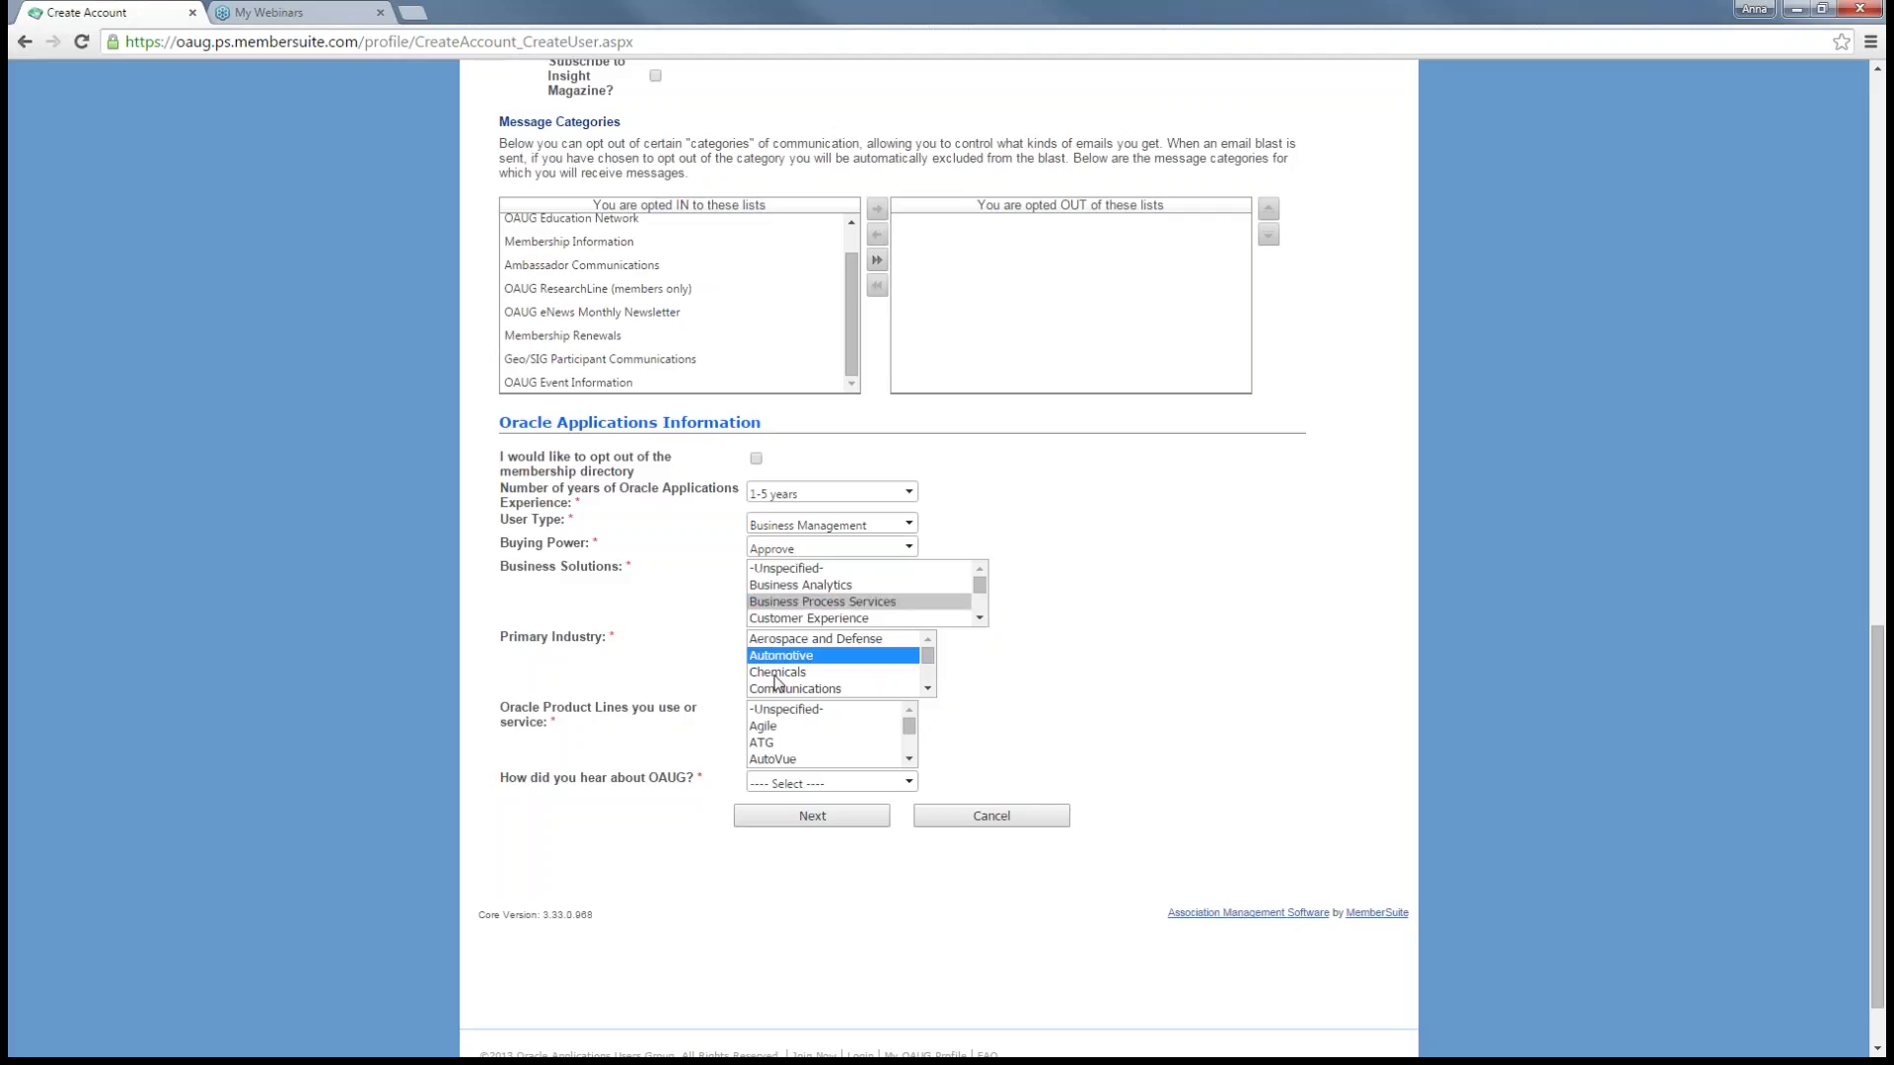
click(777, 730)
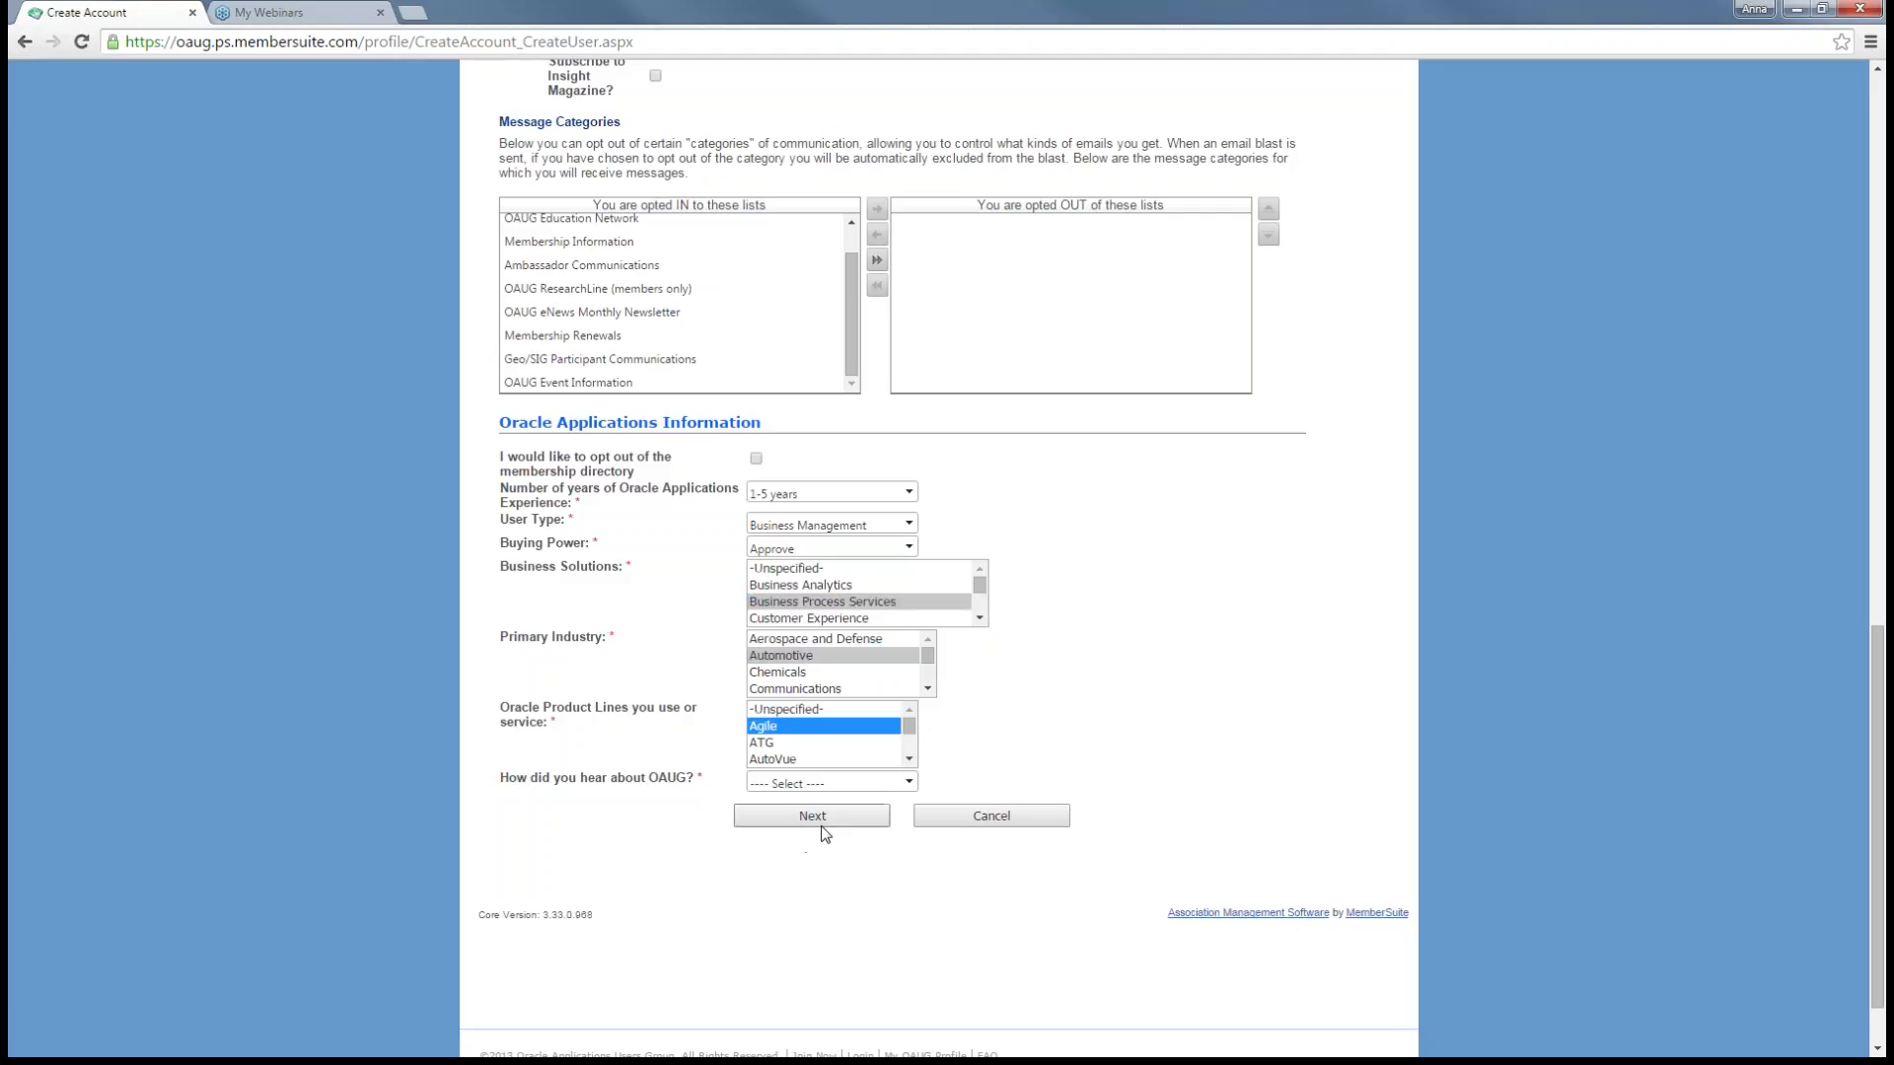
click(909, 782)
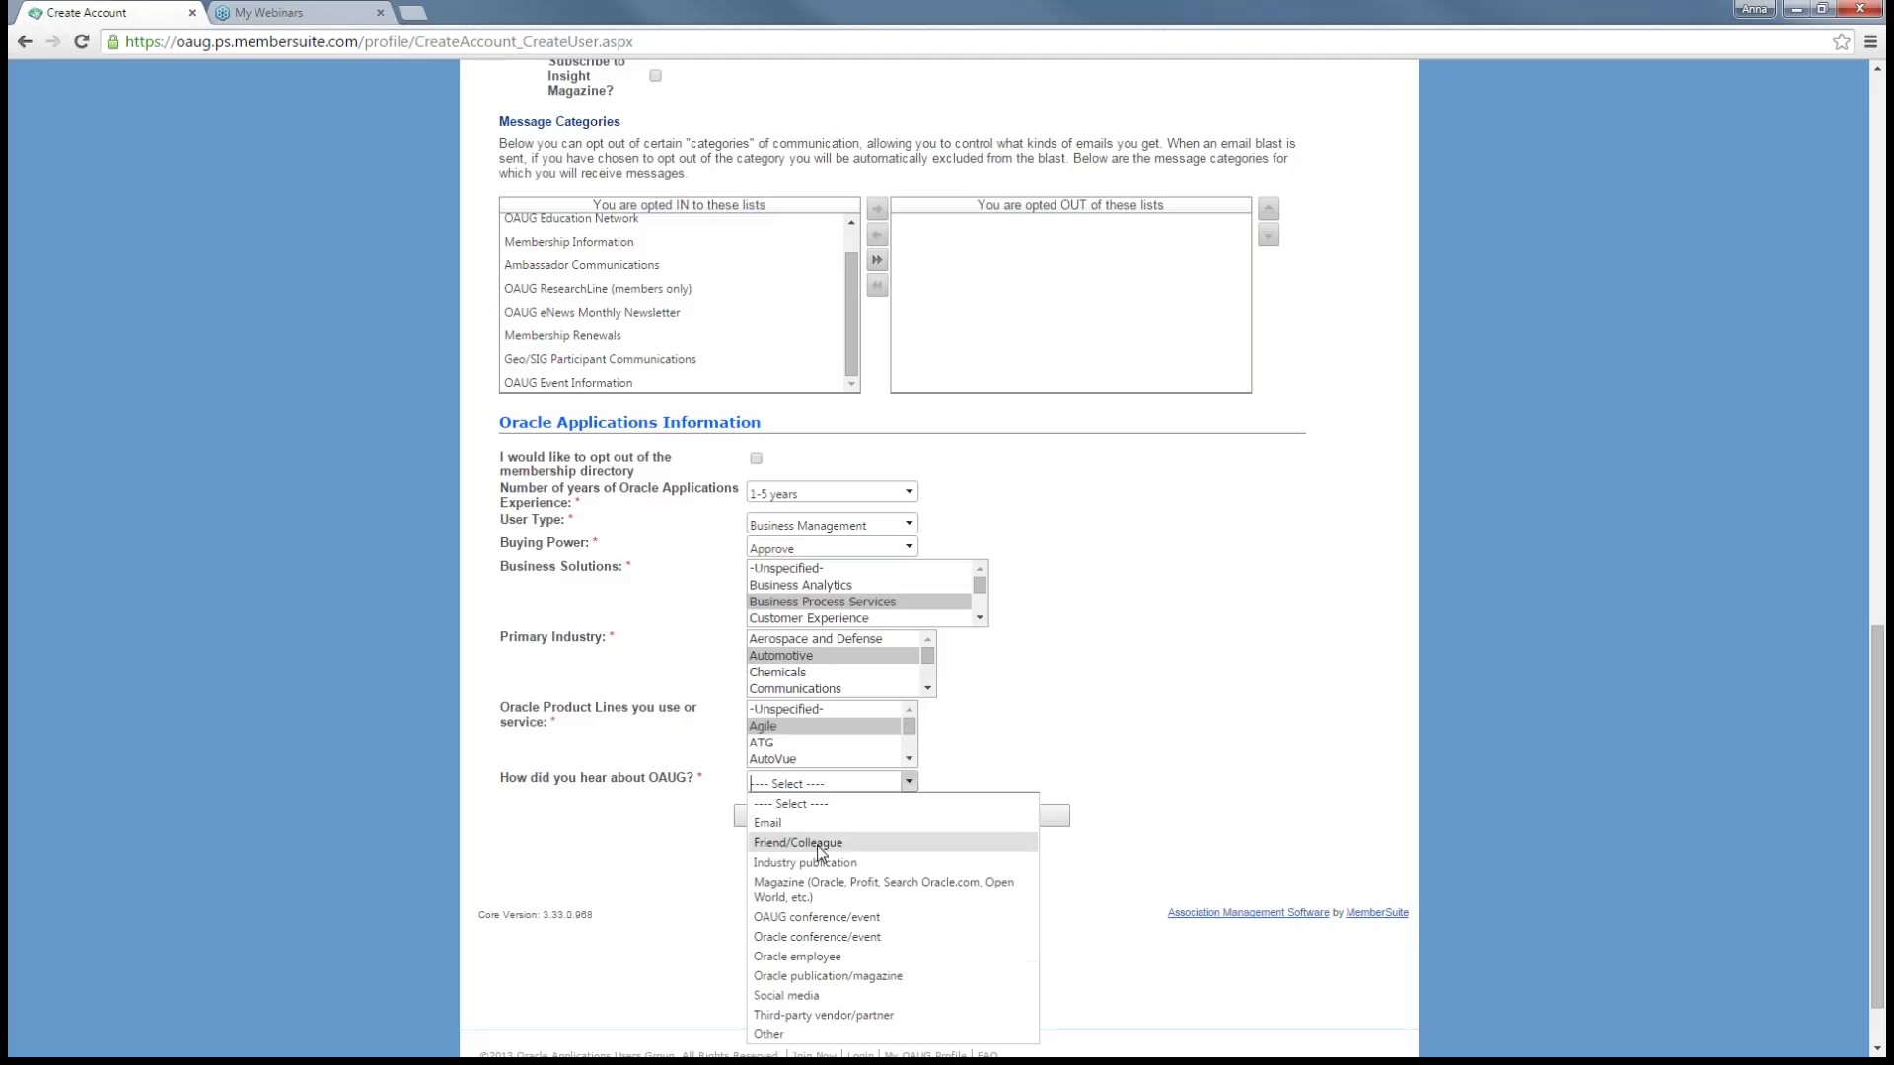
click(818, 845)
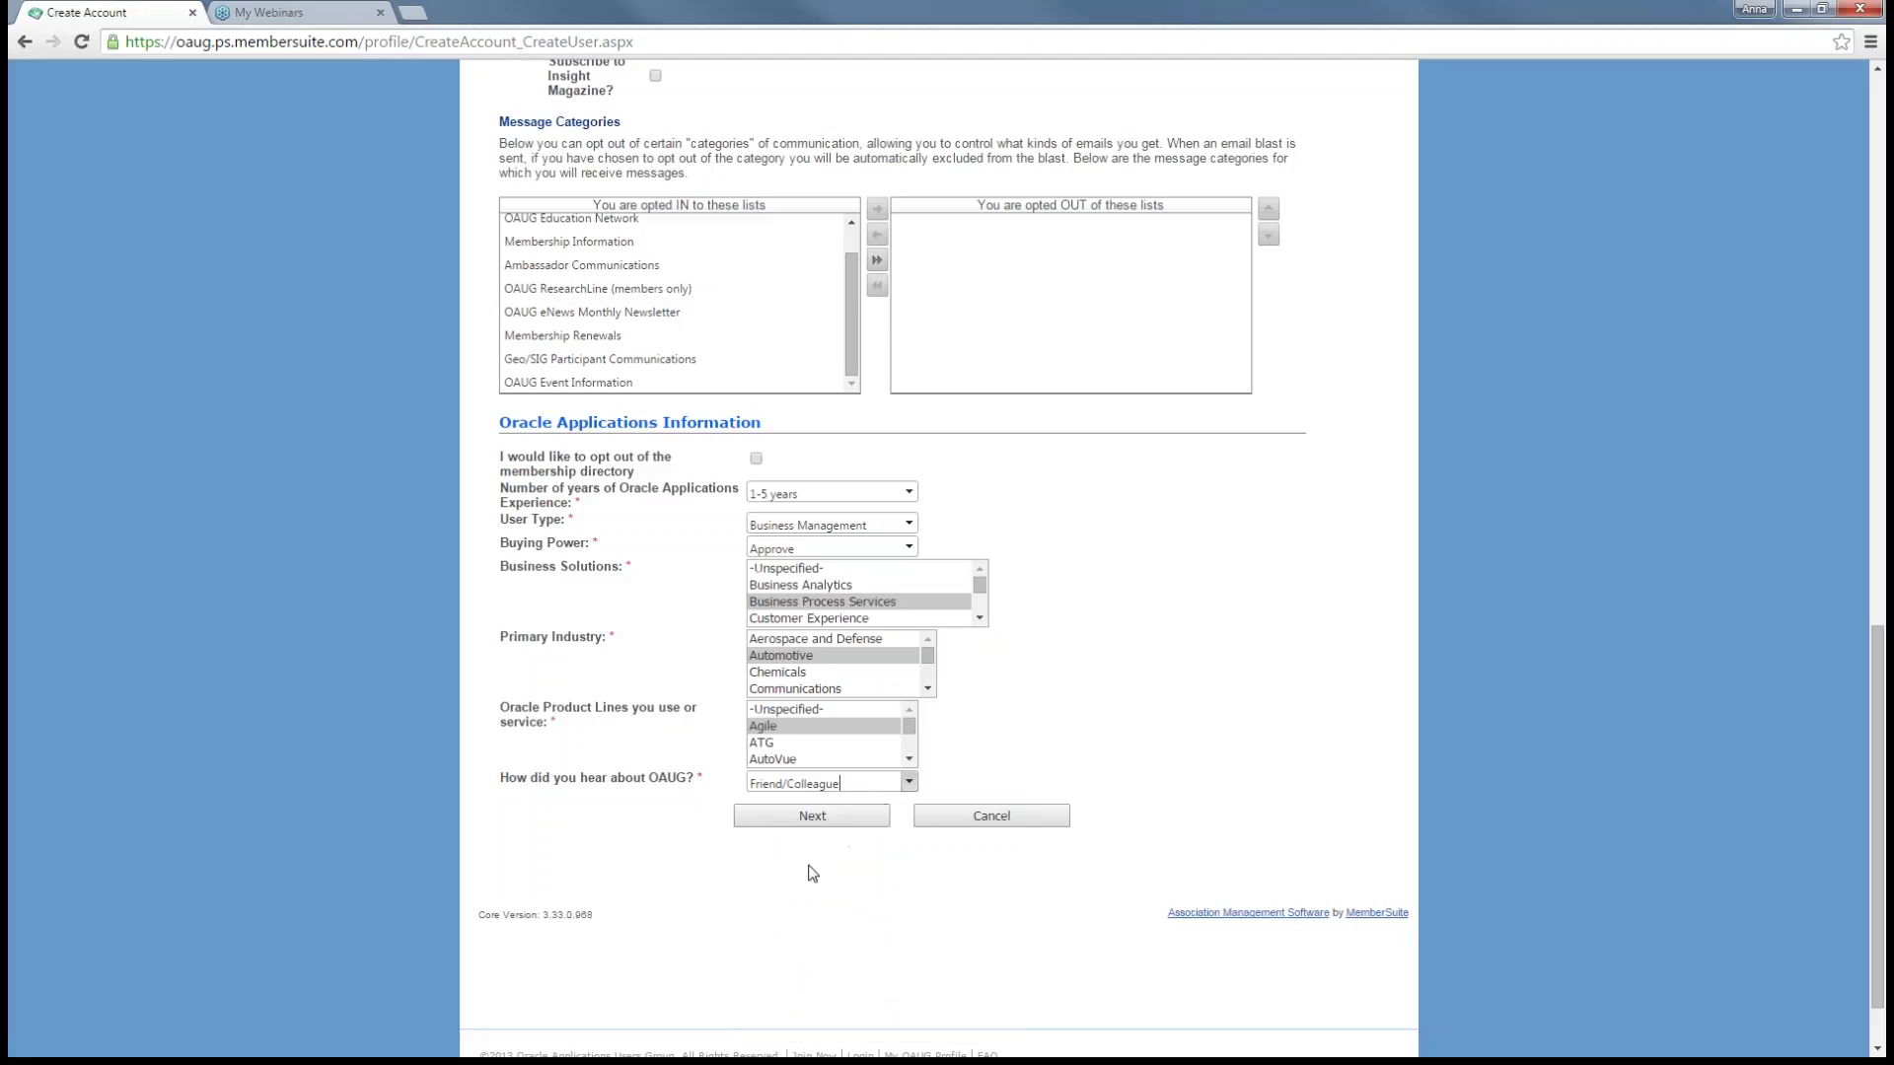
- Submit the profile form, review the welcome home page, and go to Join a Geo/SIG
click(805, 825)
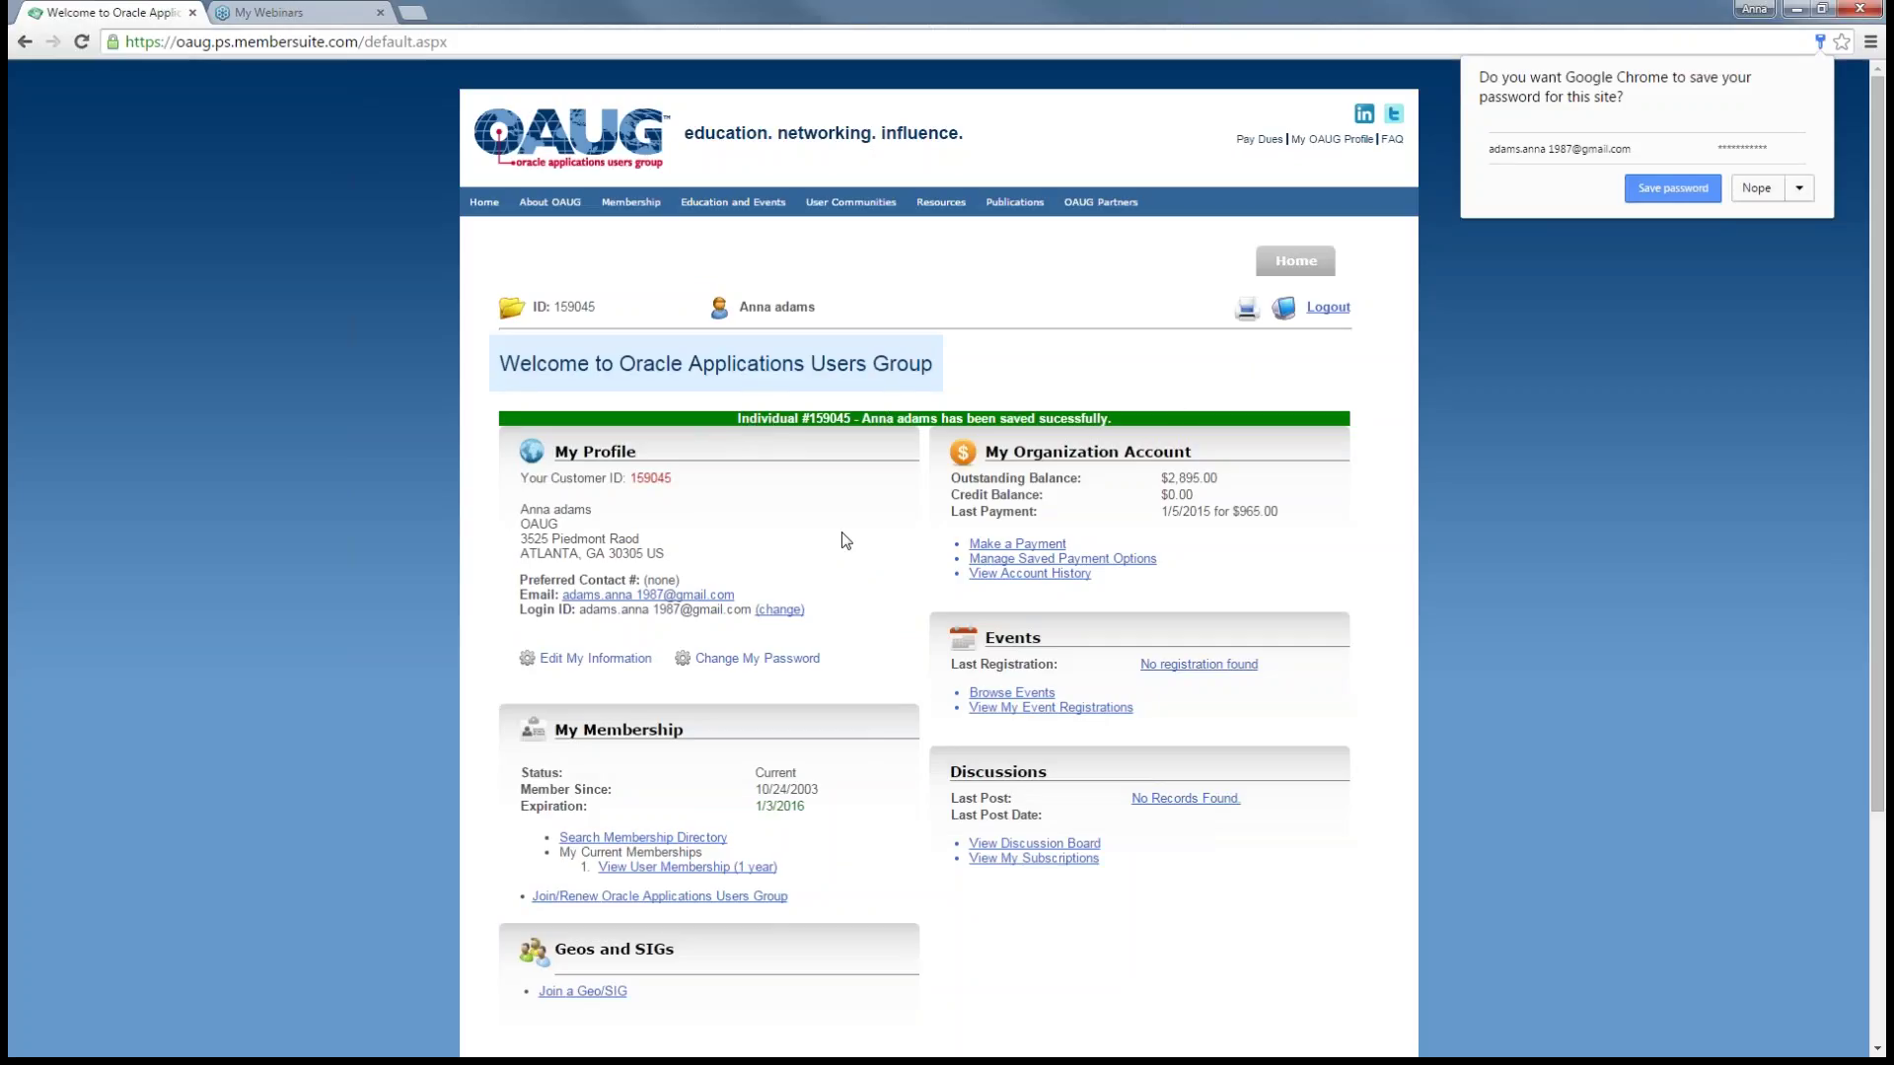
scroll(845, 540, down, 1)
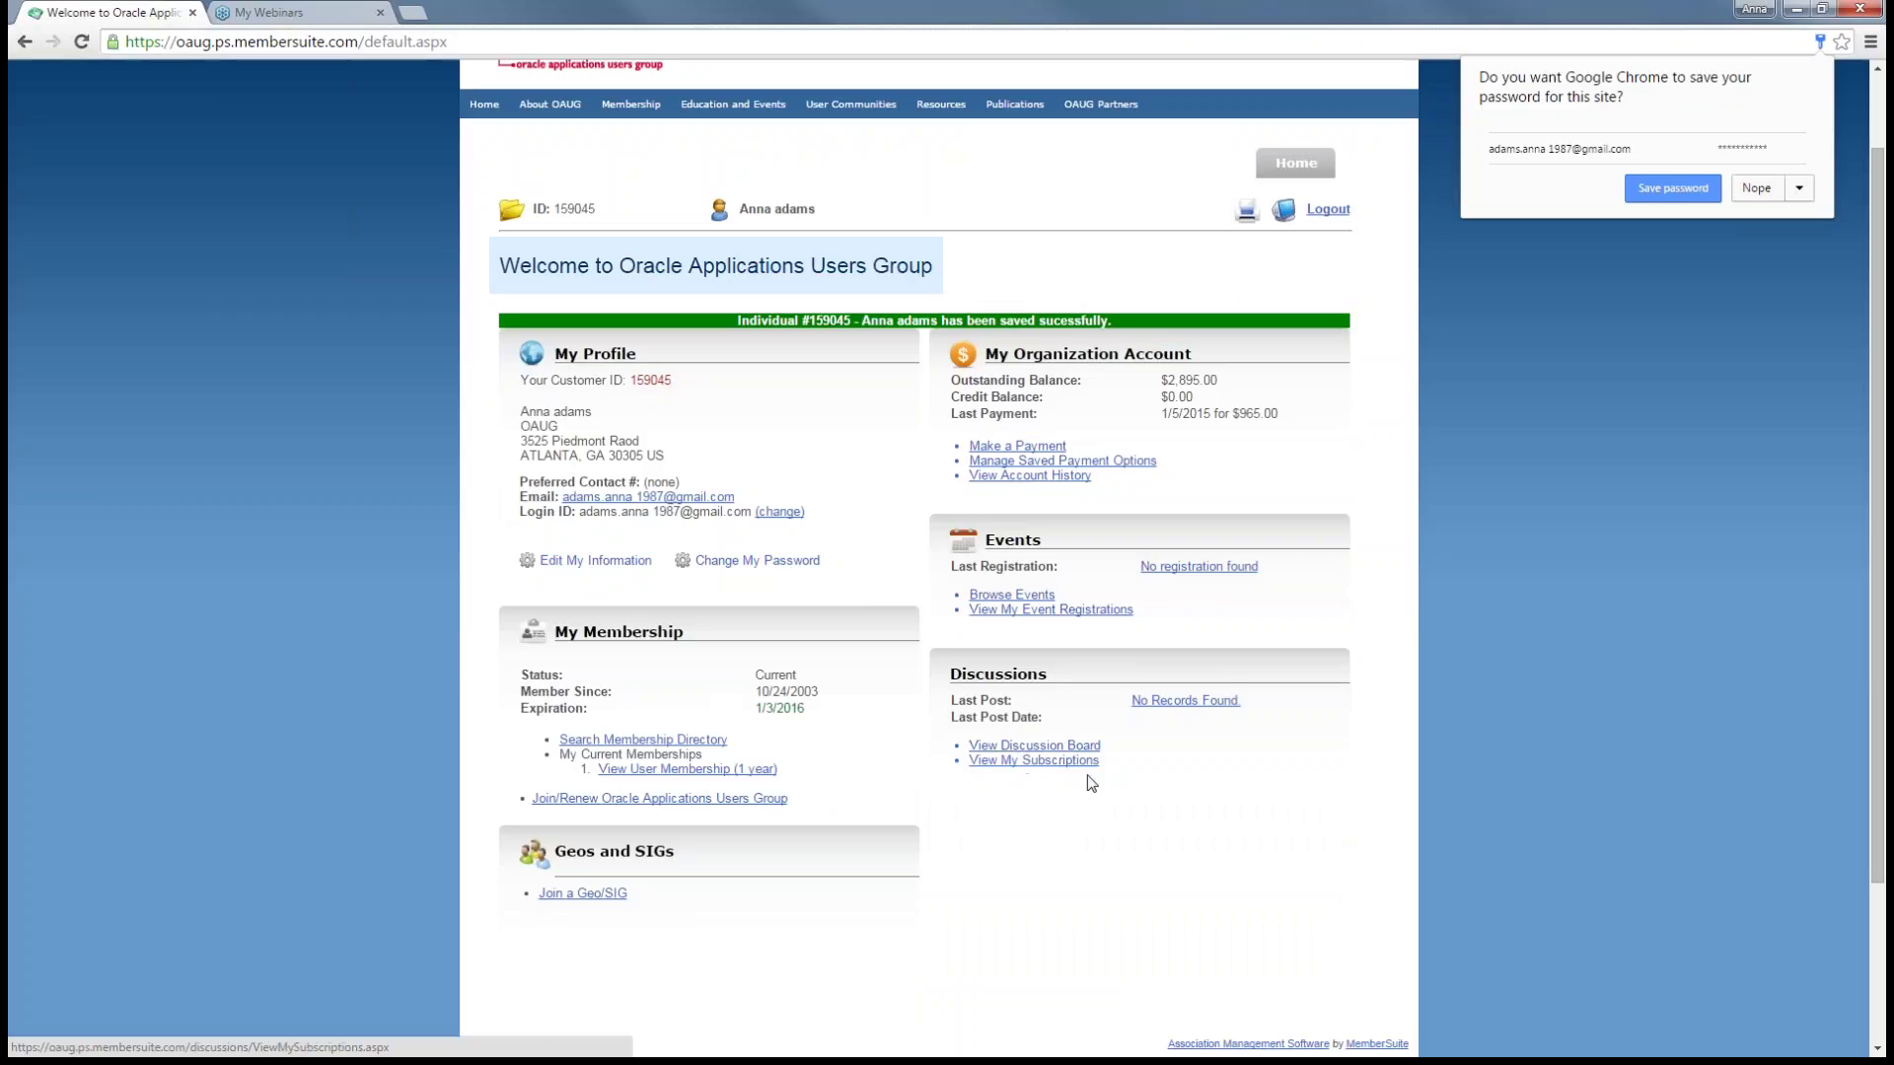
scroll(753, 597, down, 1)
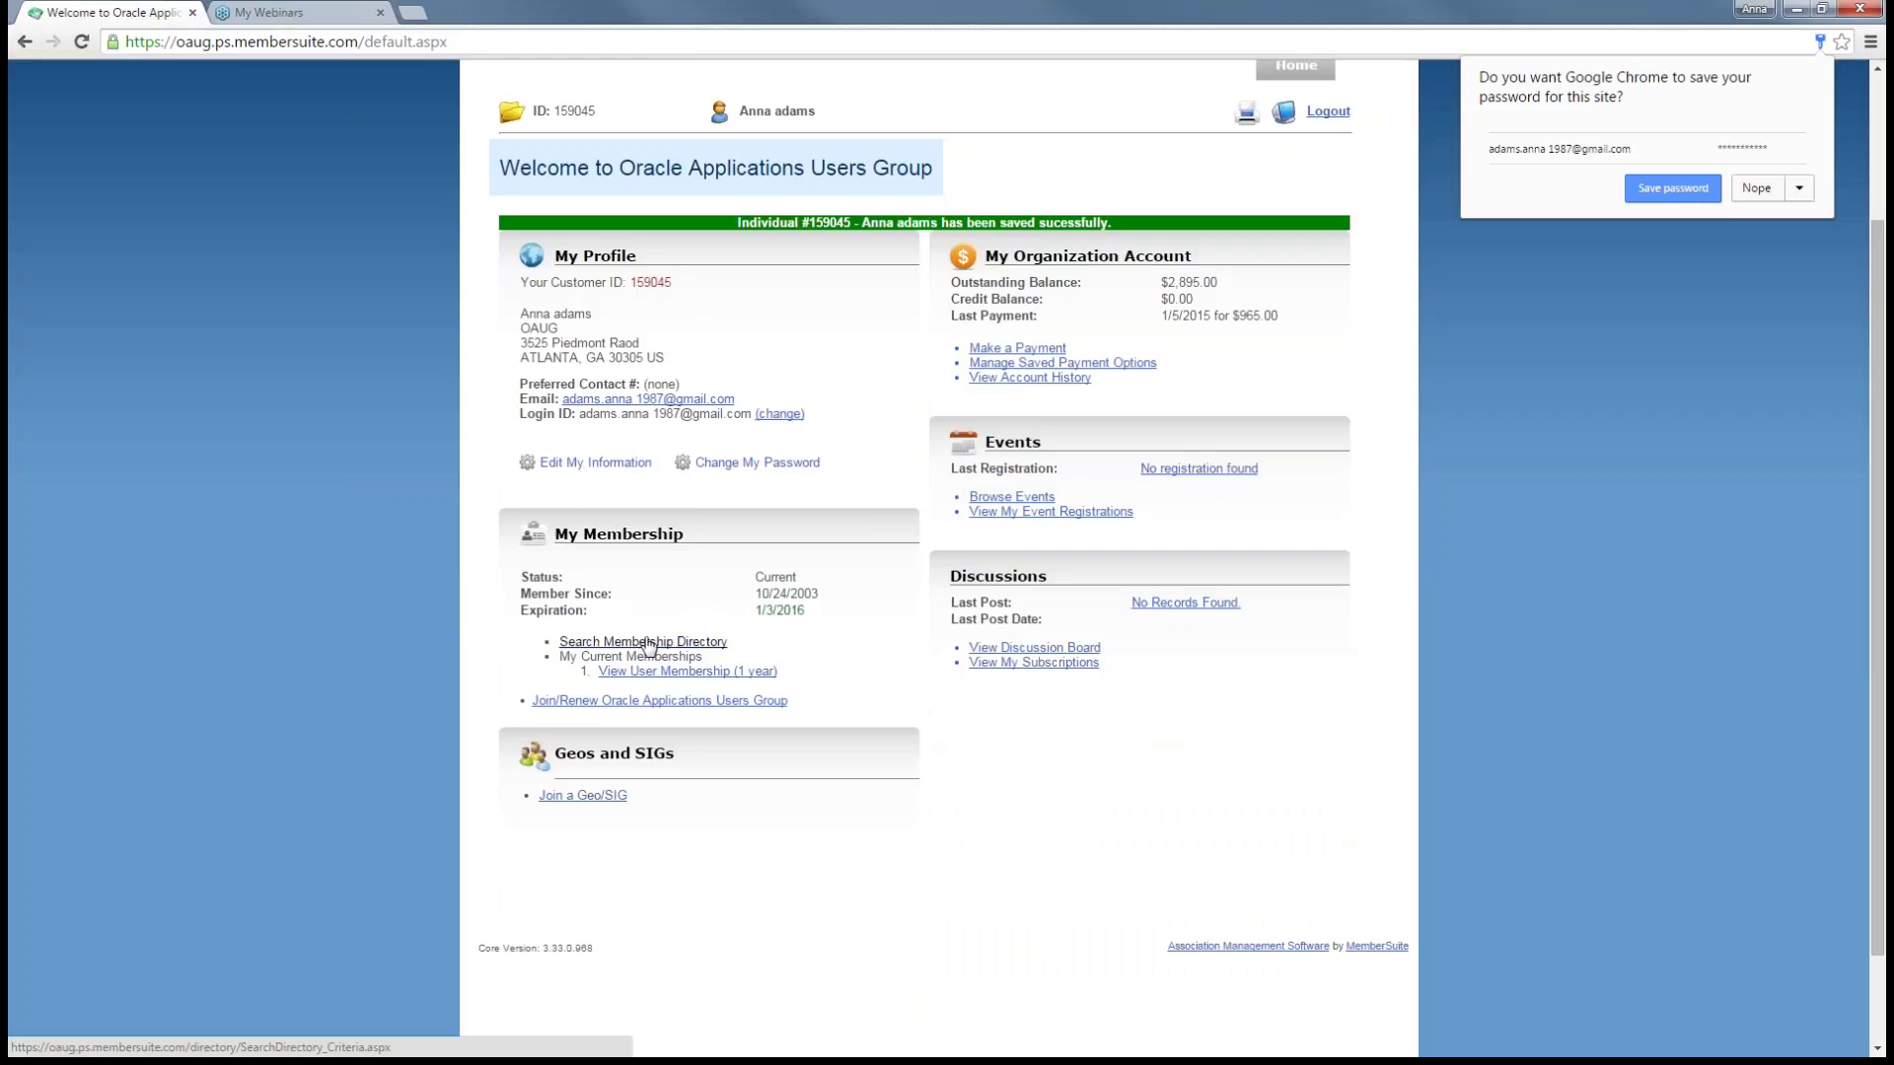
scroll(646, 646, down, 1)
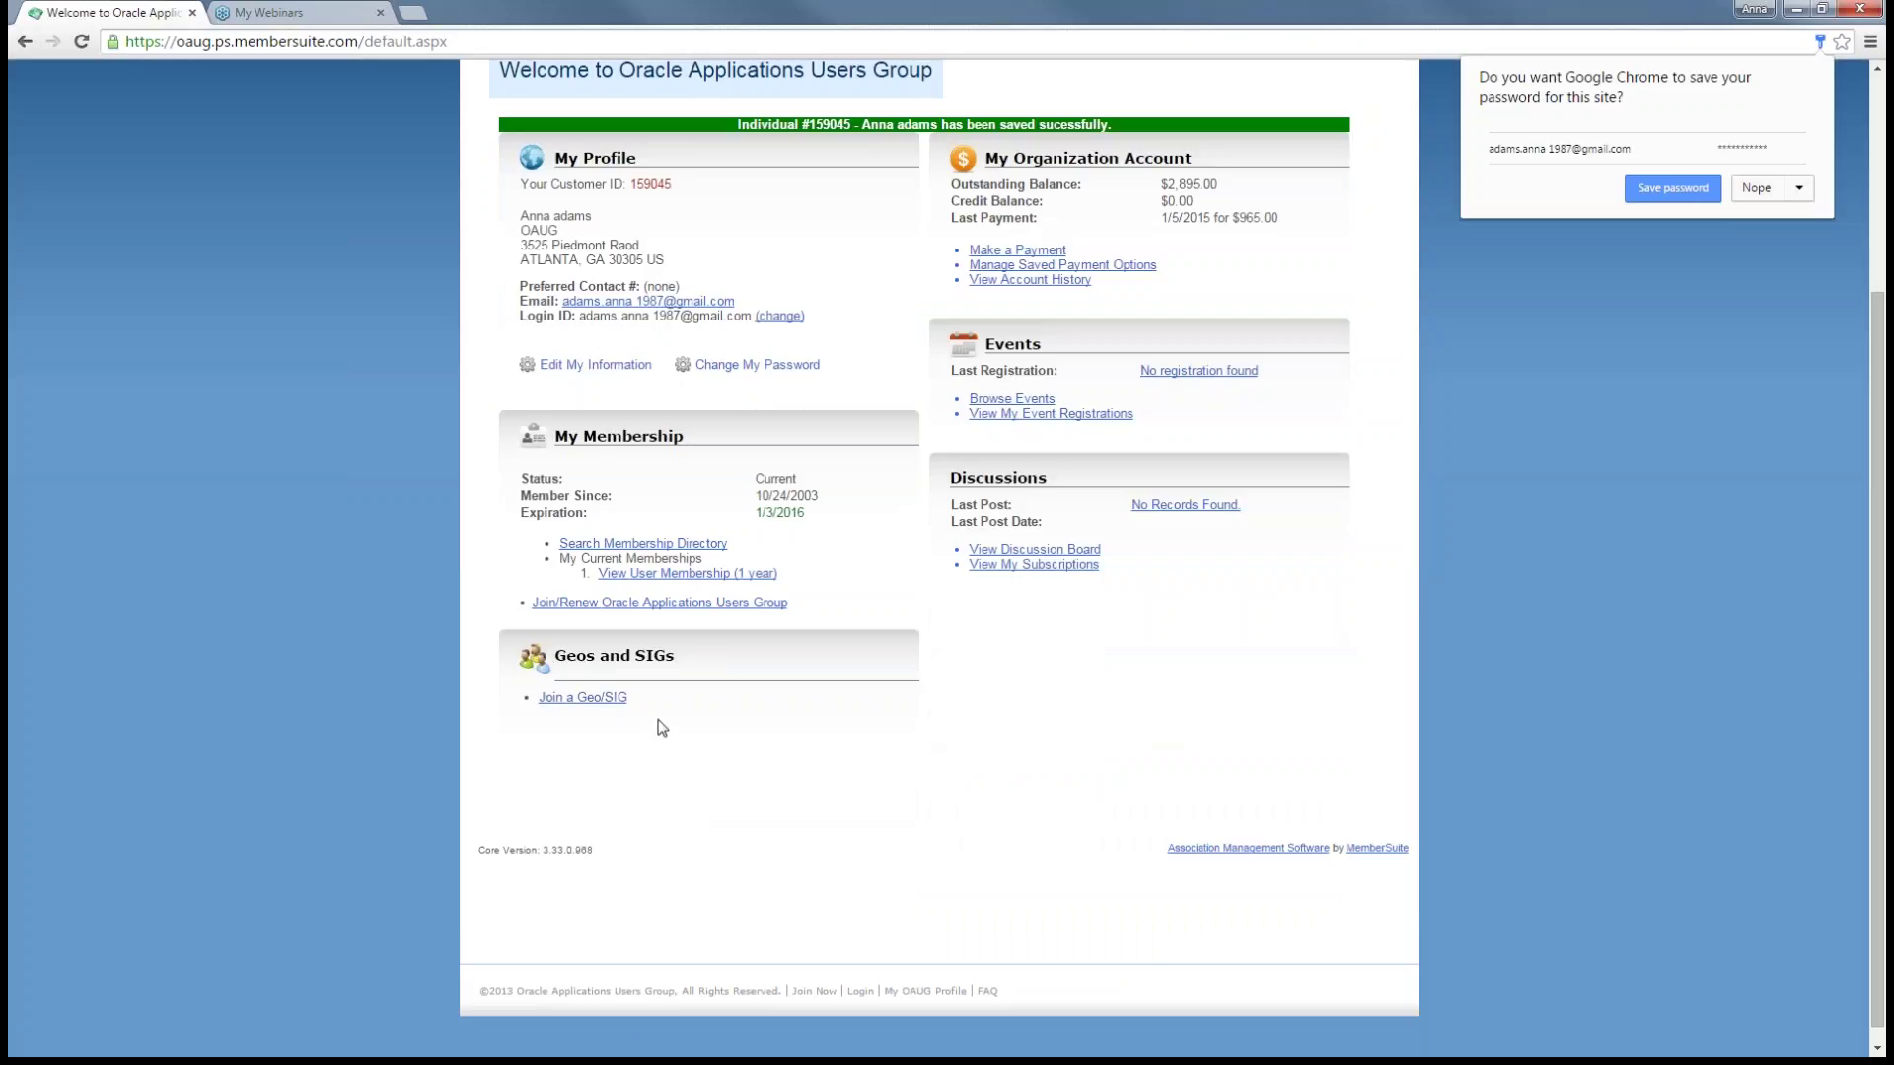
click(604, 699)
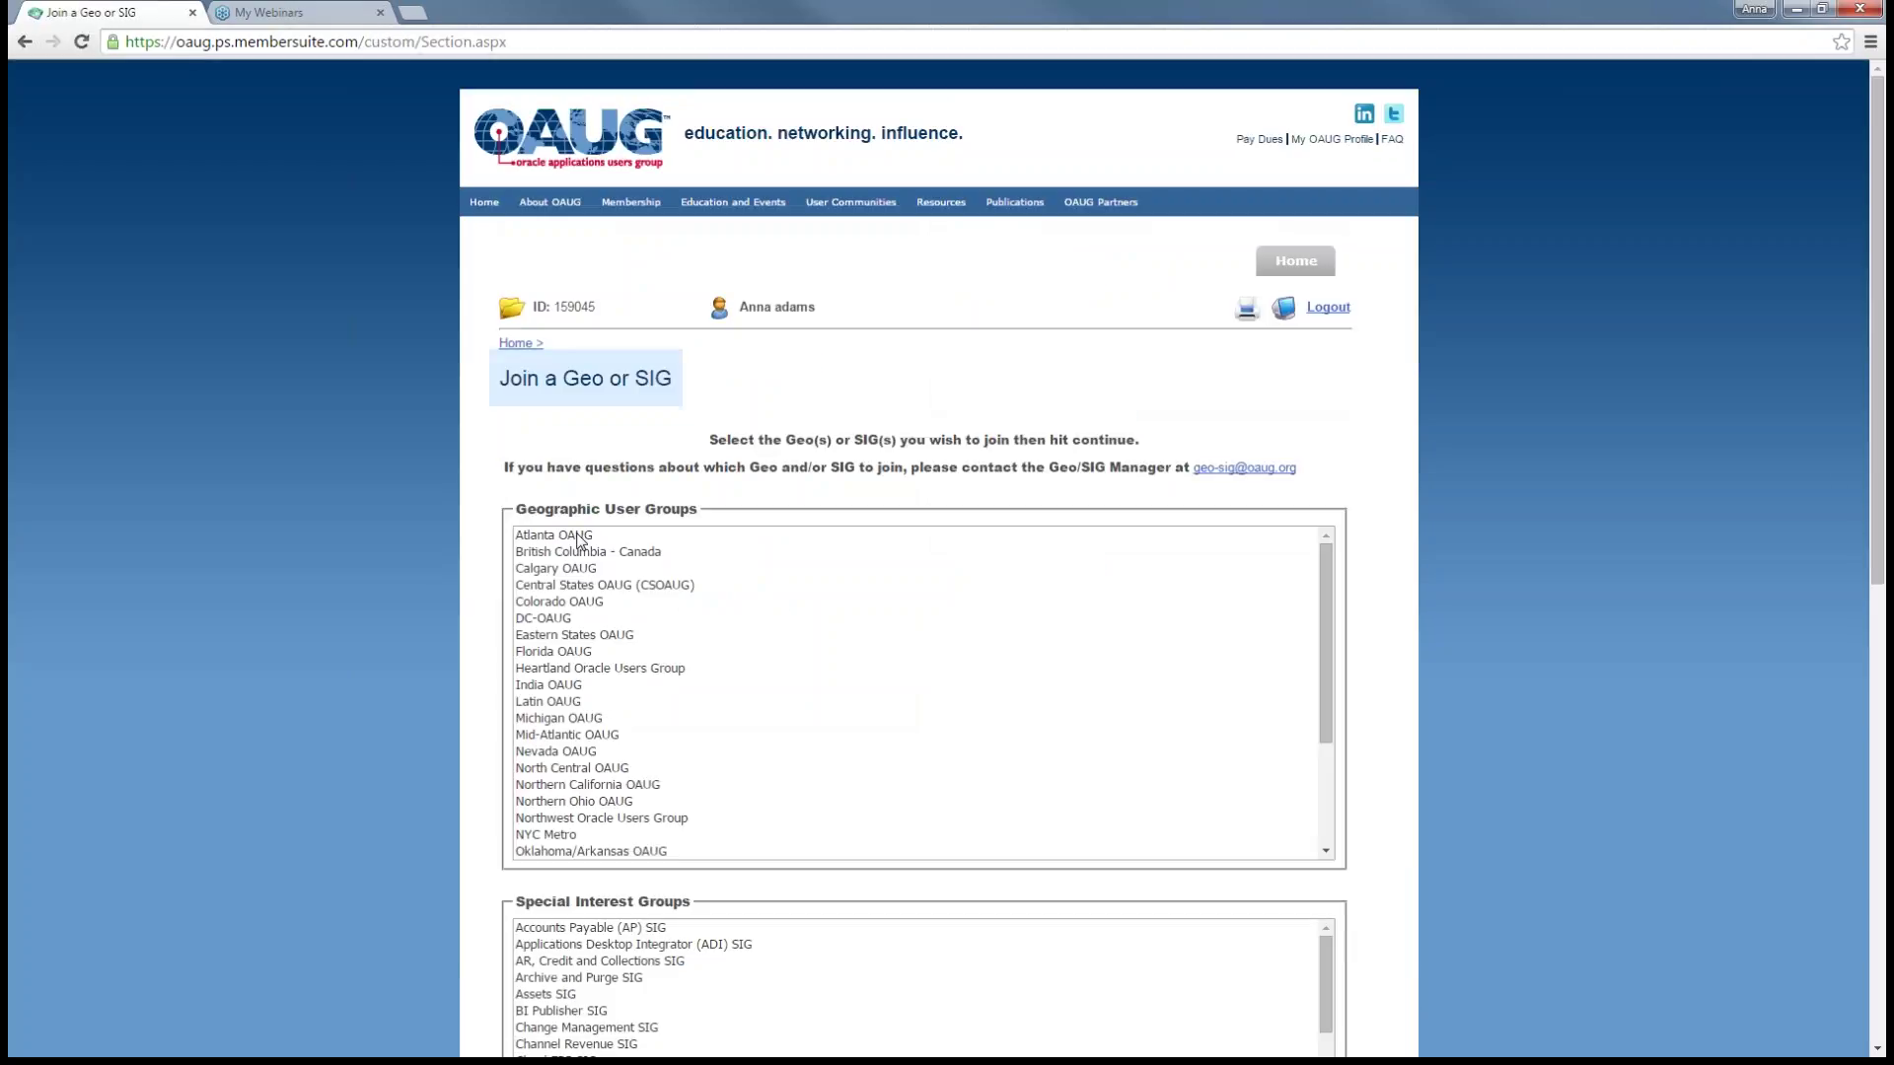
- Select Atlanta OAUG as the geo group plus the Cloud ERP and Database SIGs
click(578, 535)
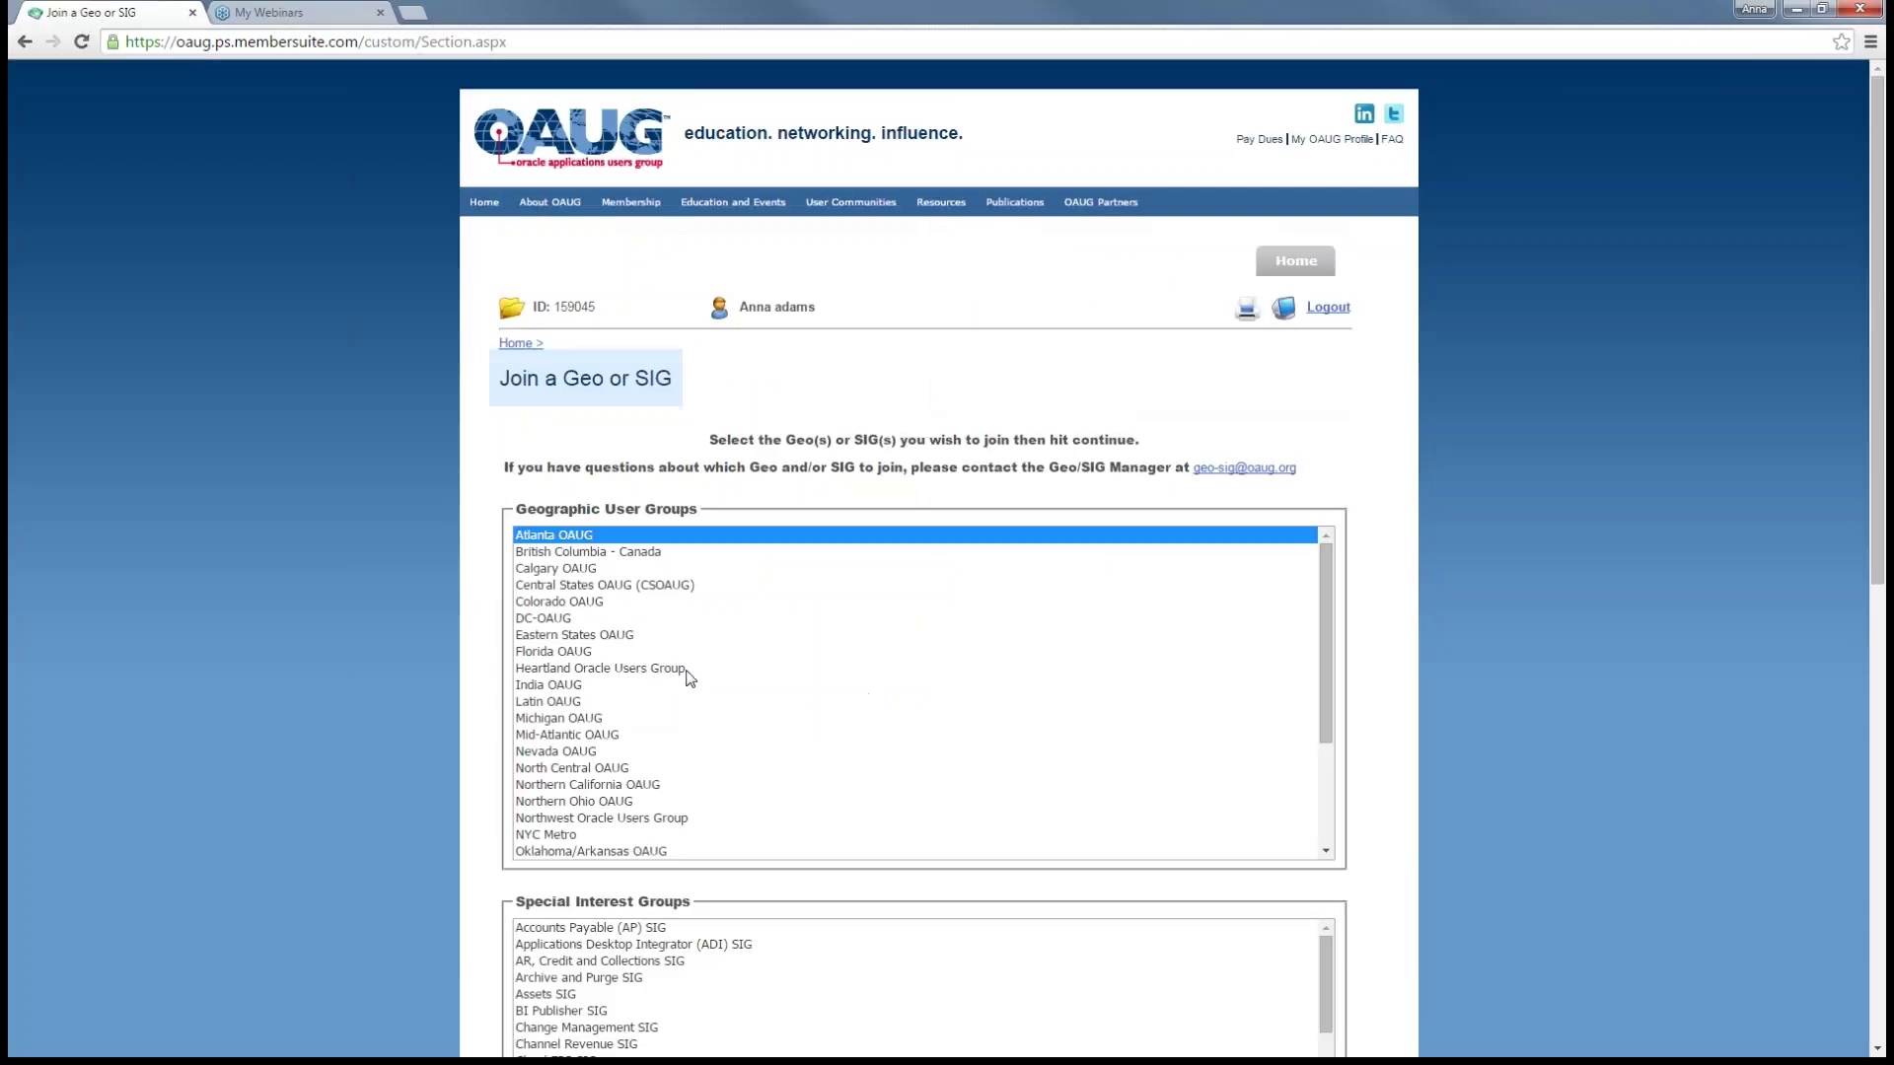
drag(1332, 661, 1339, 770)
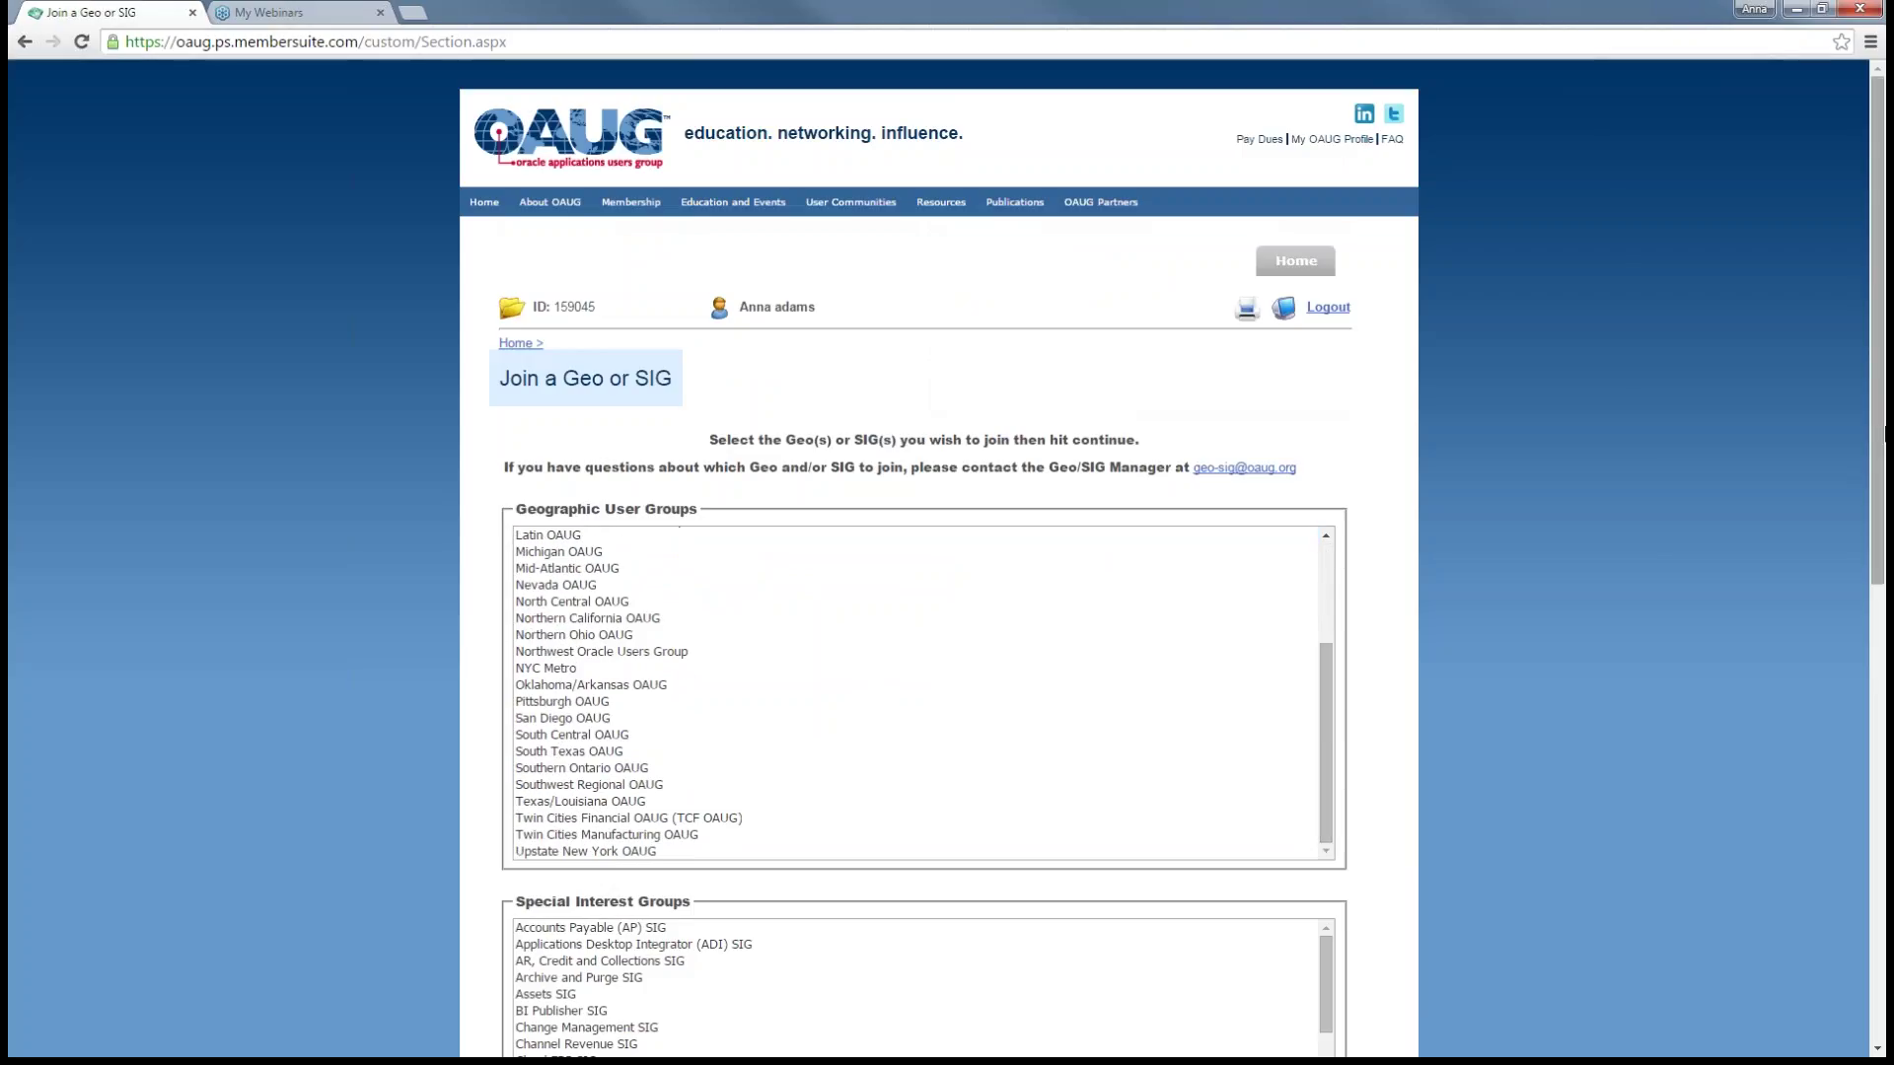
drag(1868, 410, 1804, 701)
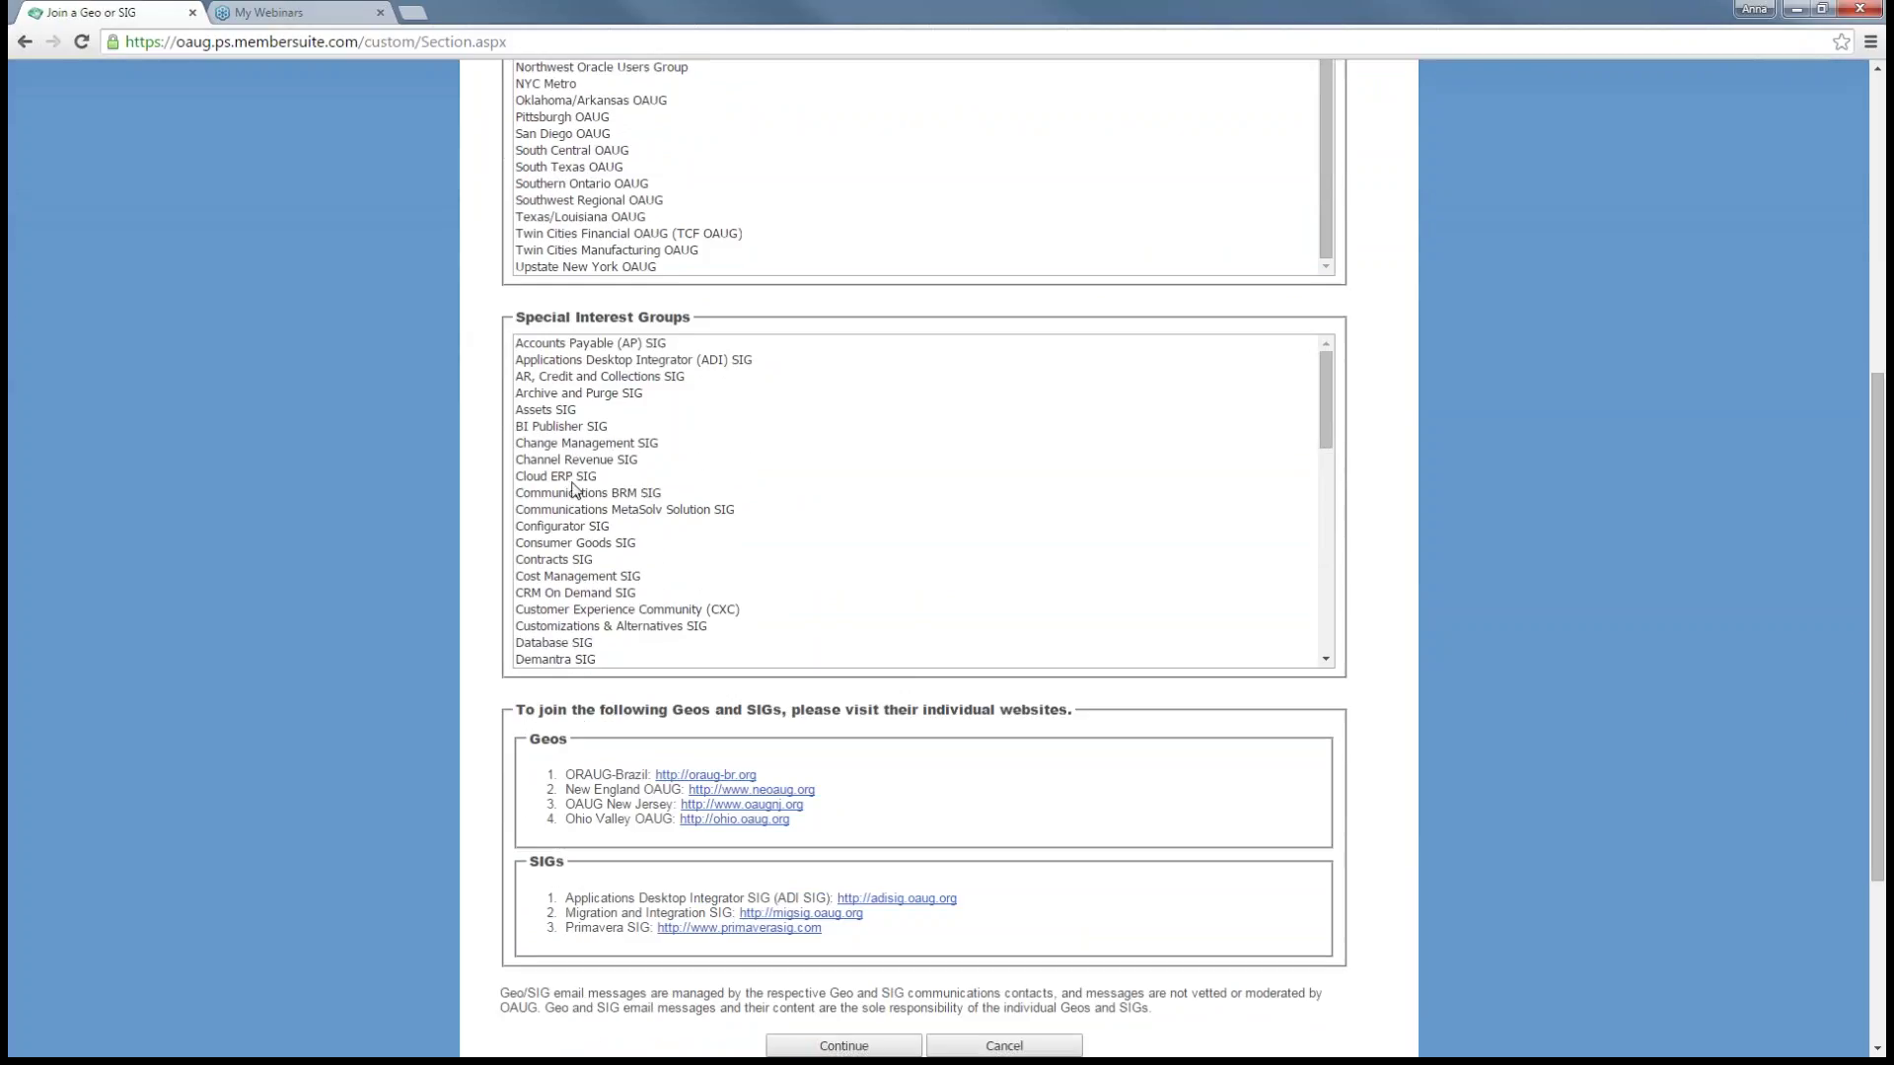
click(577, 479)
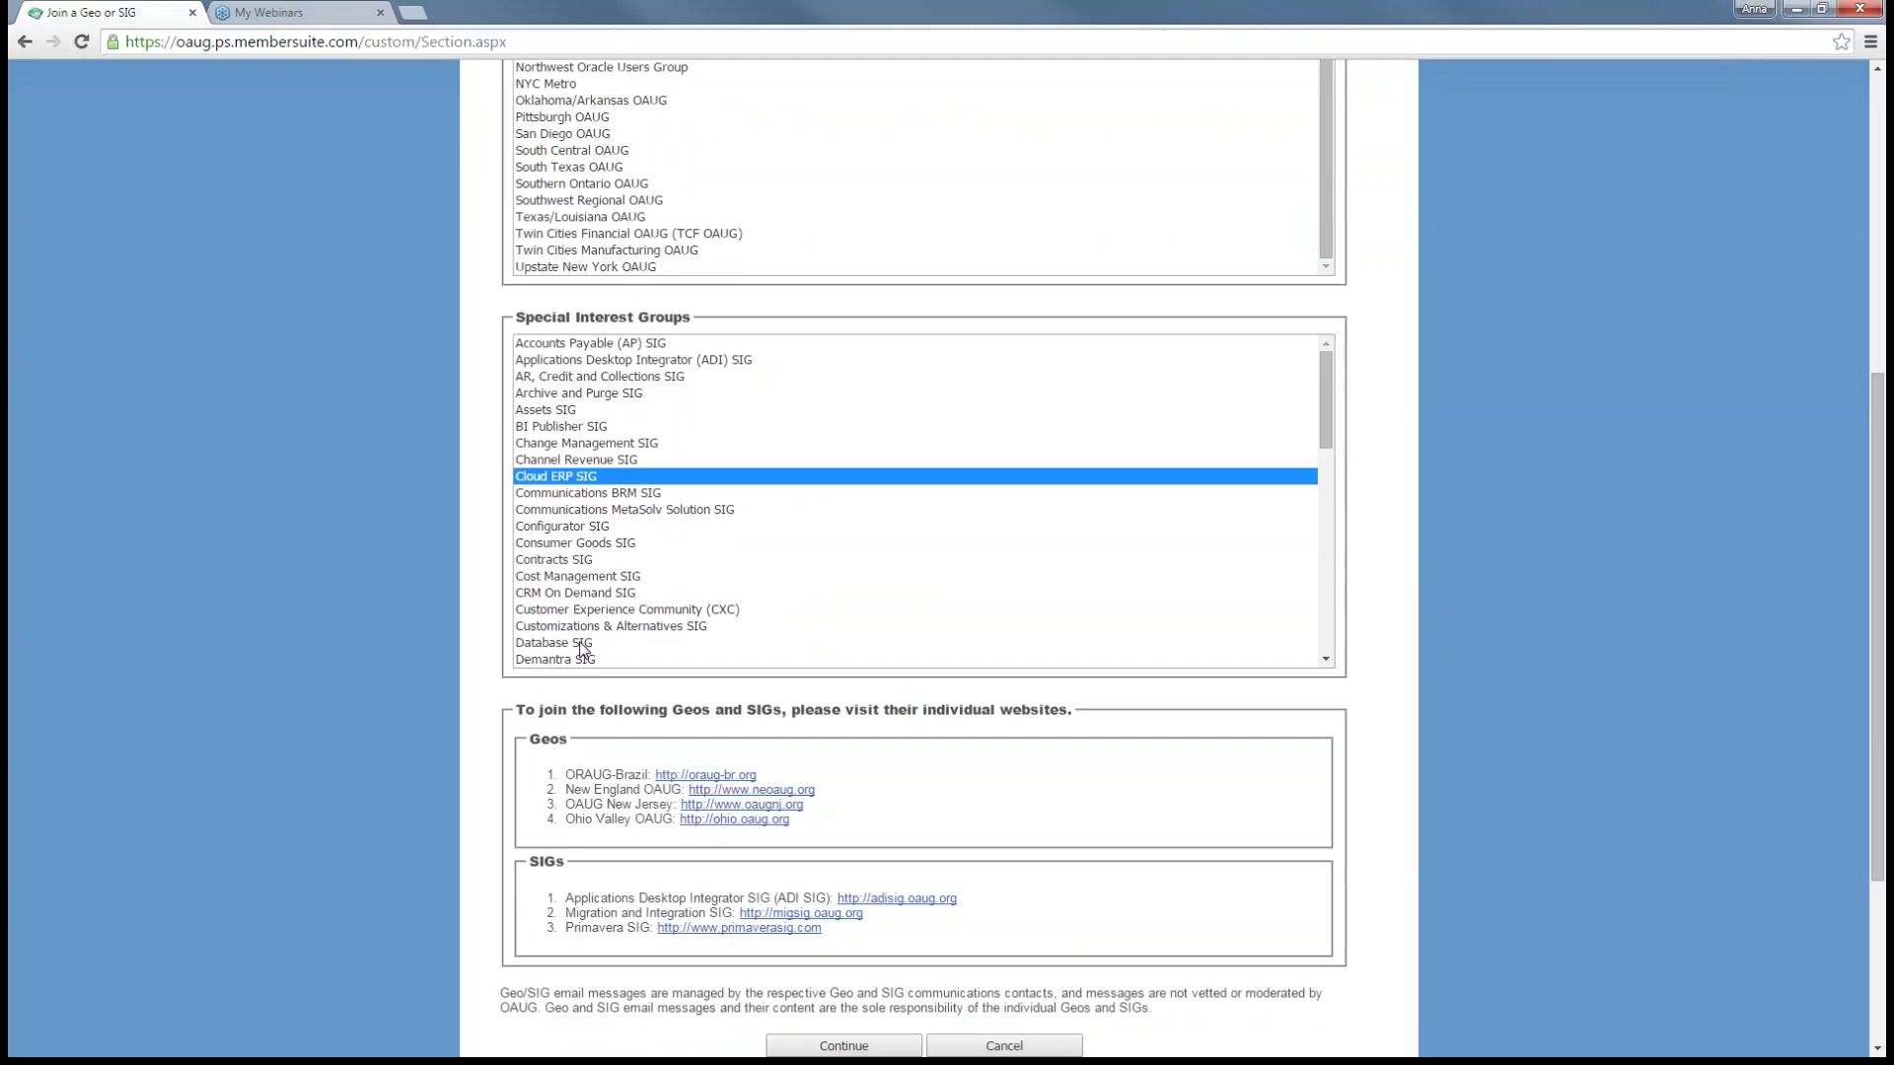
ctrl+click(581, 646)
- Add the GL and K-12 Education SIGs to the chosen groups
key(ctrl+minus)
key(ctrl+minus)
key(ctrl+minus)
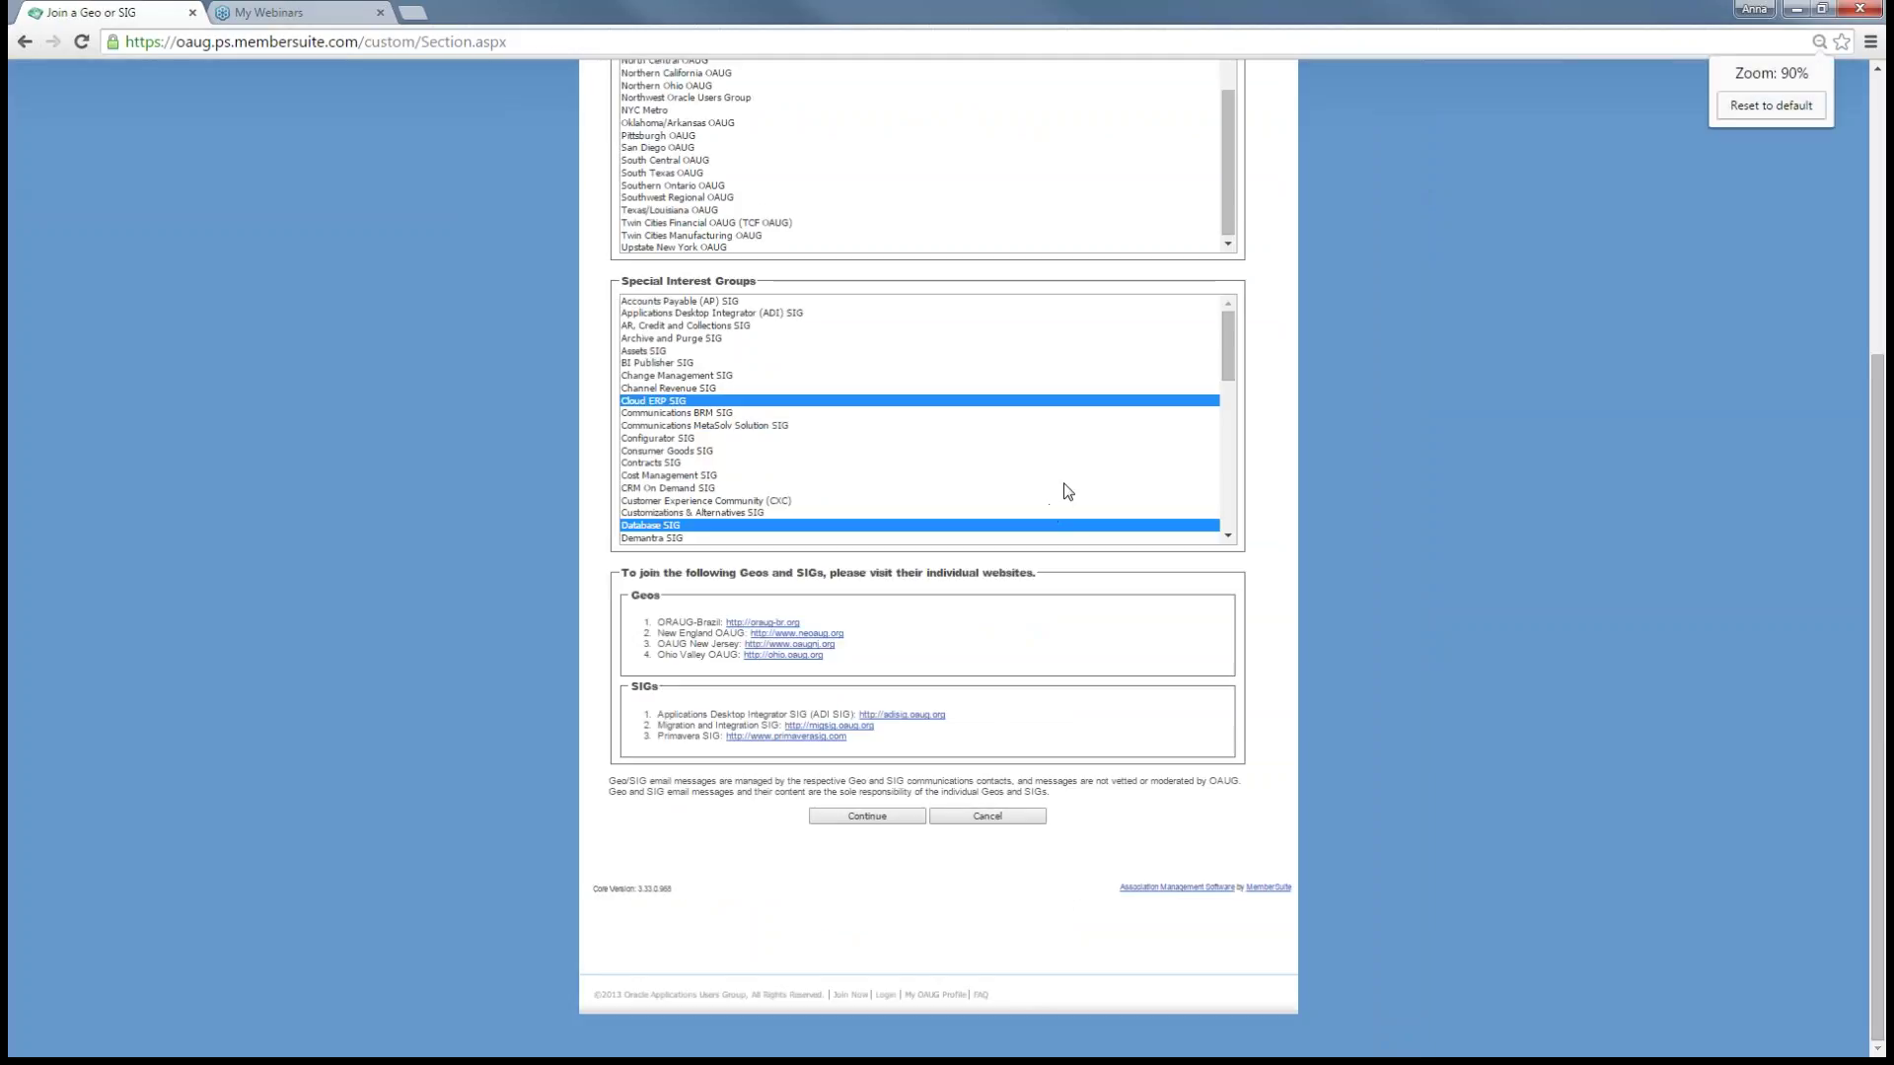
key(ctrl+plus)
drag(1285, 483, 647, 584)
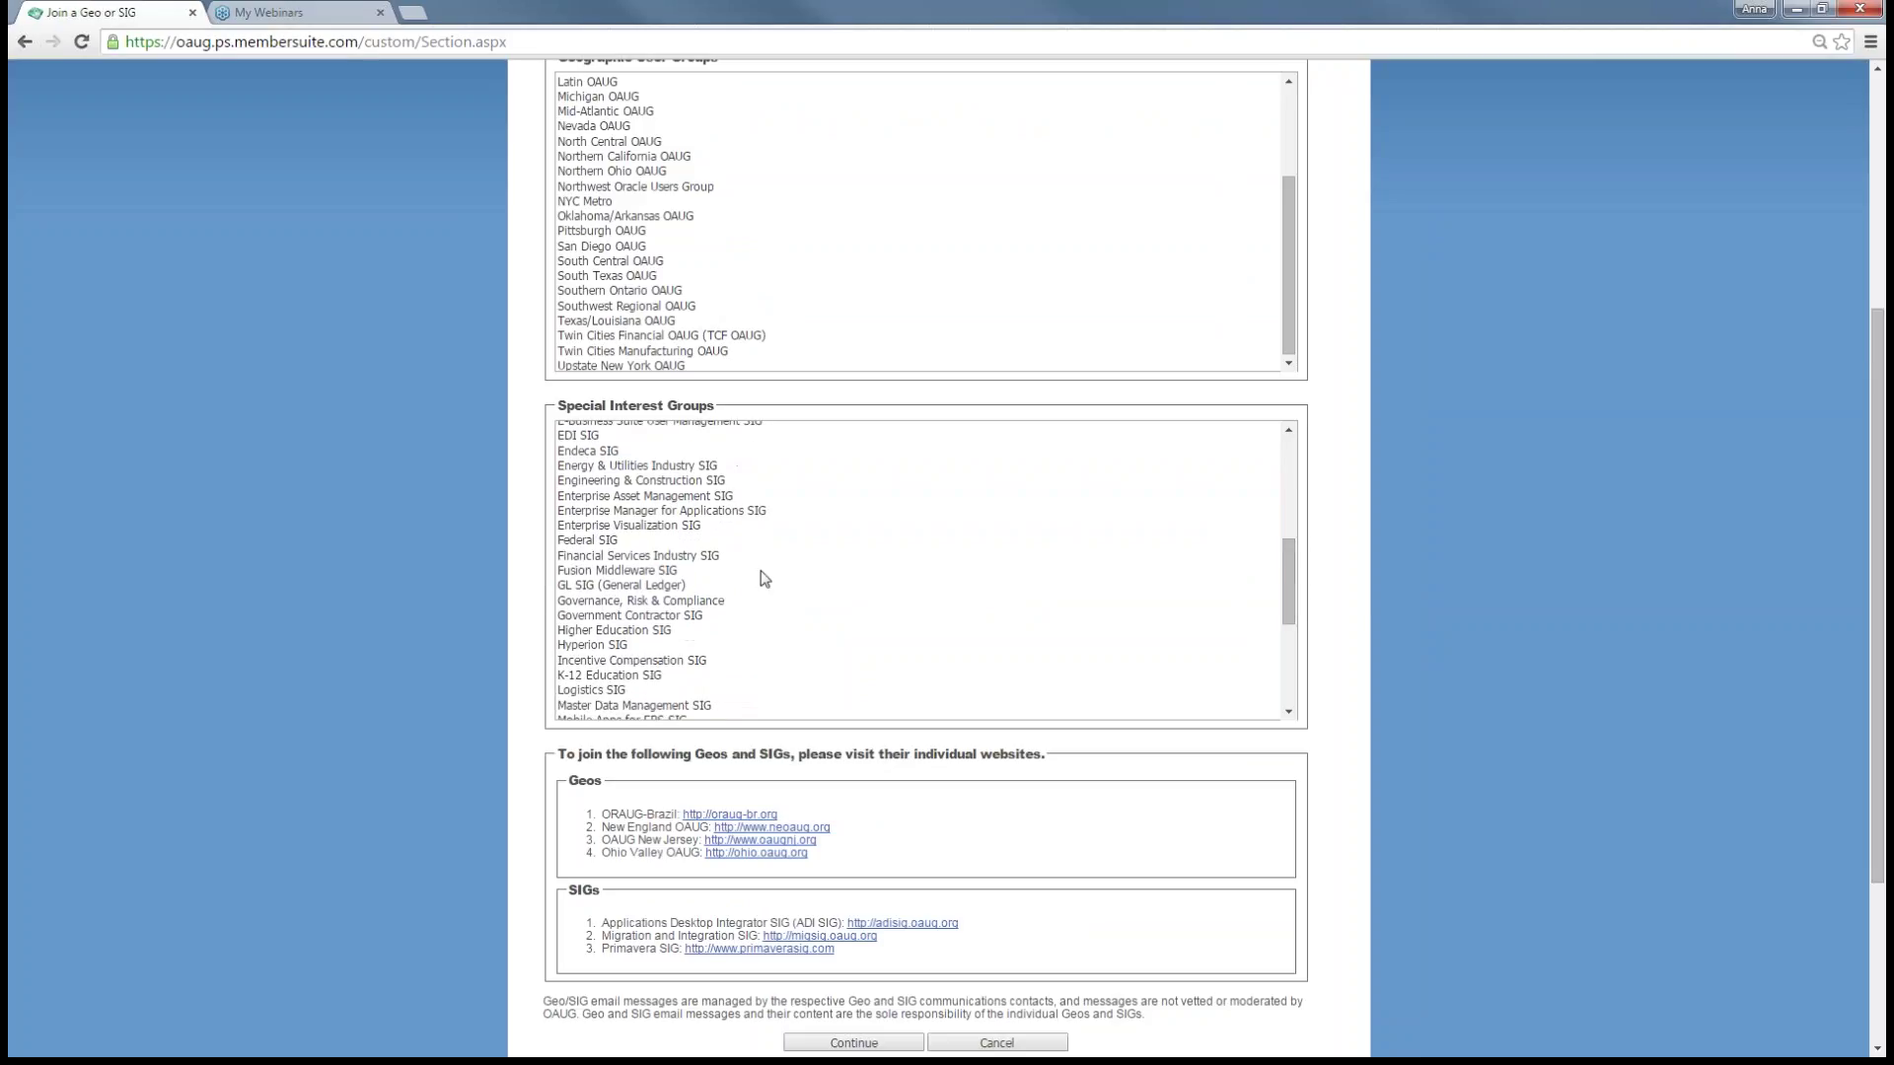
ctrl+click(647, 584)
ctrl+click(620, 679)
key(ctrl+minus)
key(ctrl+plus)
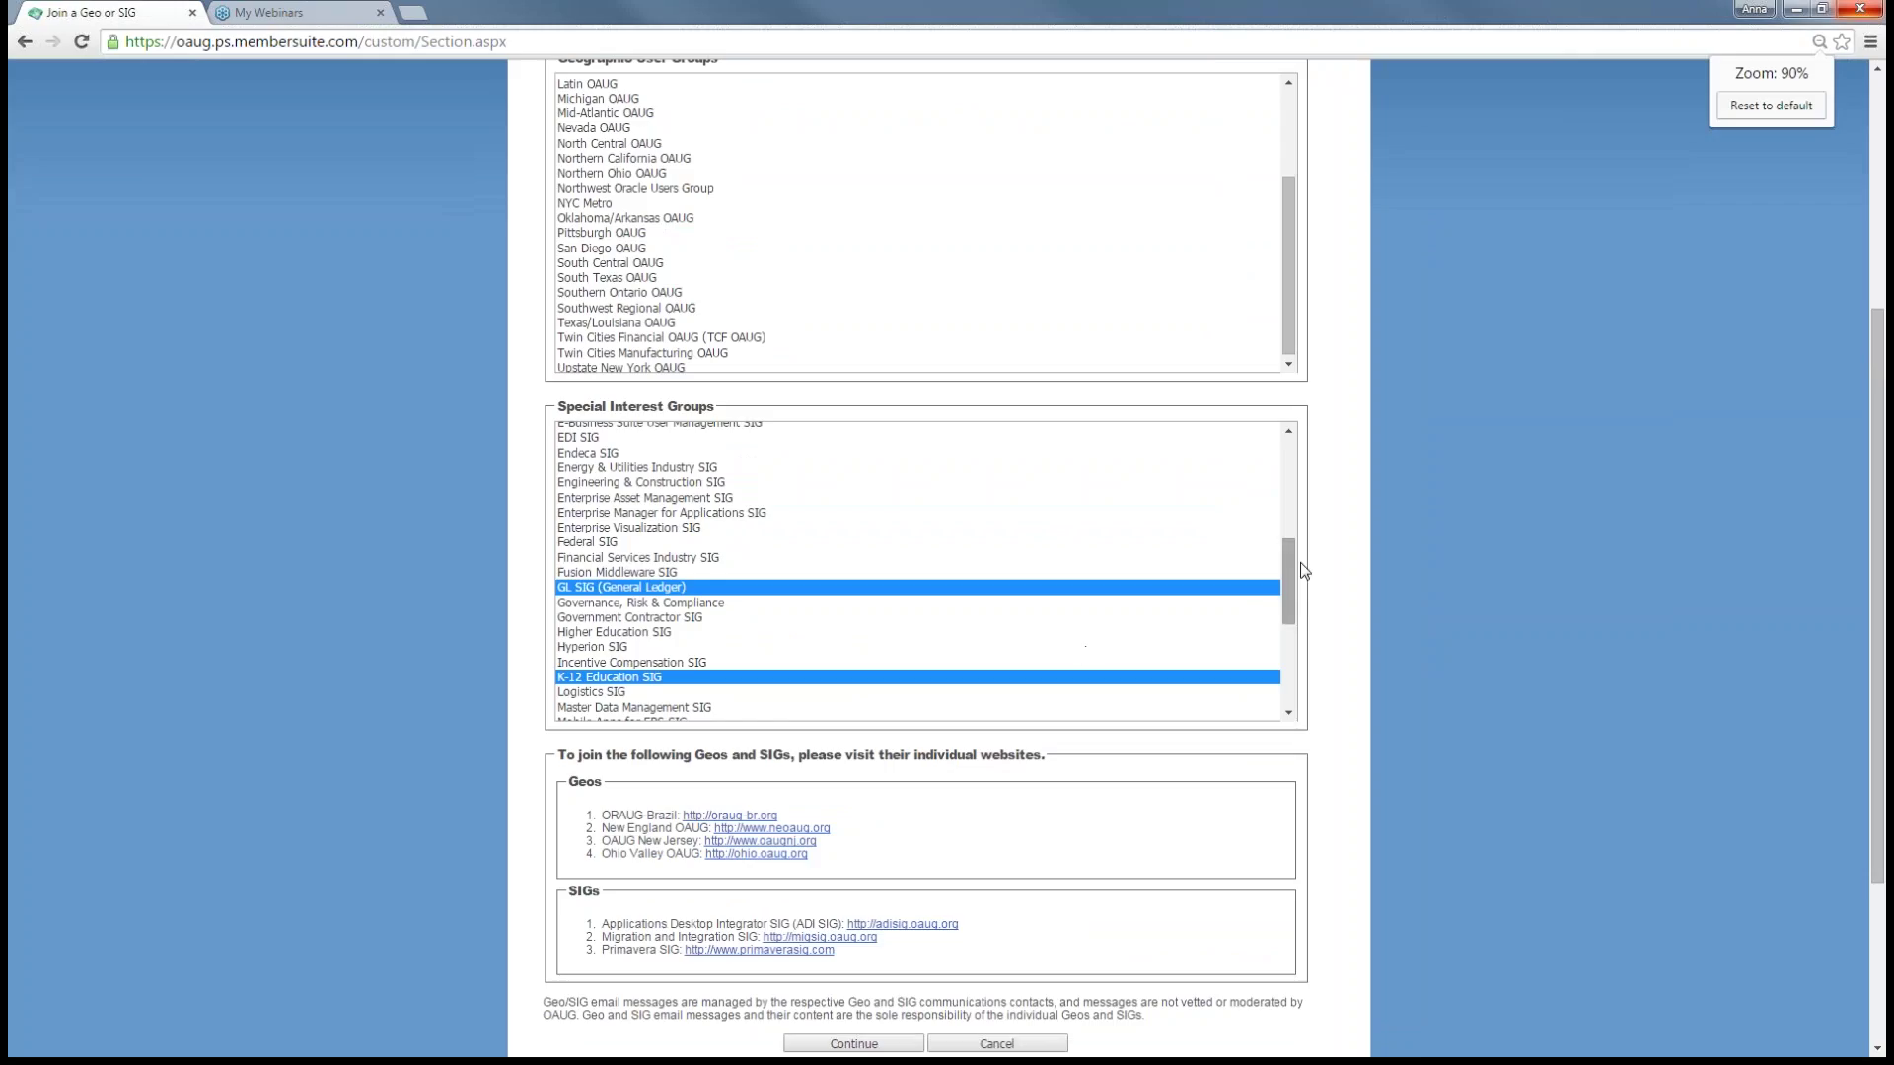
drag(1289, 570, 1286, 649)
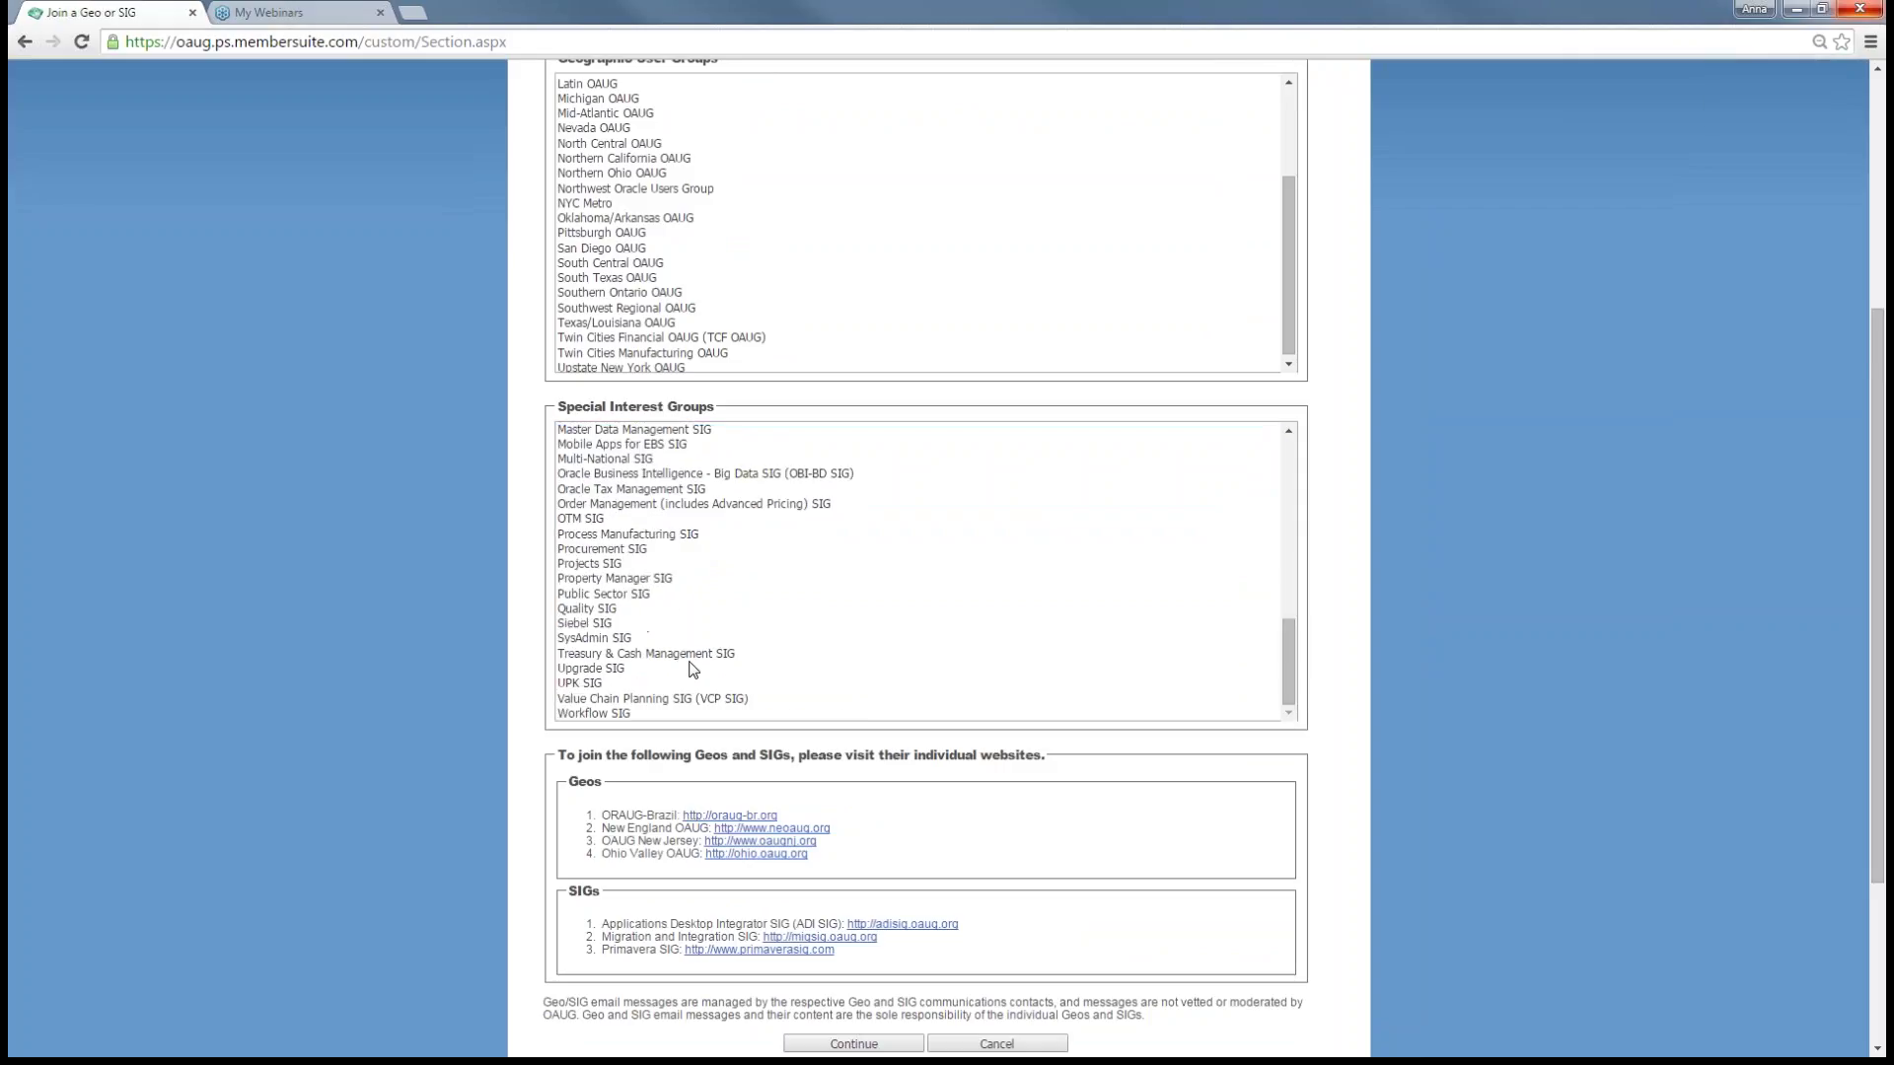
- Choose the SysAdmin, Upgrade, Projects, Big Data and Mobile Apps for EBS SIGs, then load oaug.org login
ctrl+click(607, 641)
ctrl+click(597, 670)
ctrl+click(604, 565)
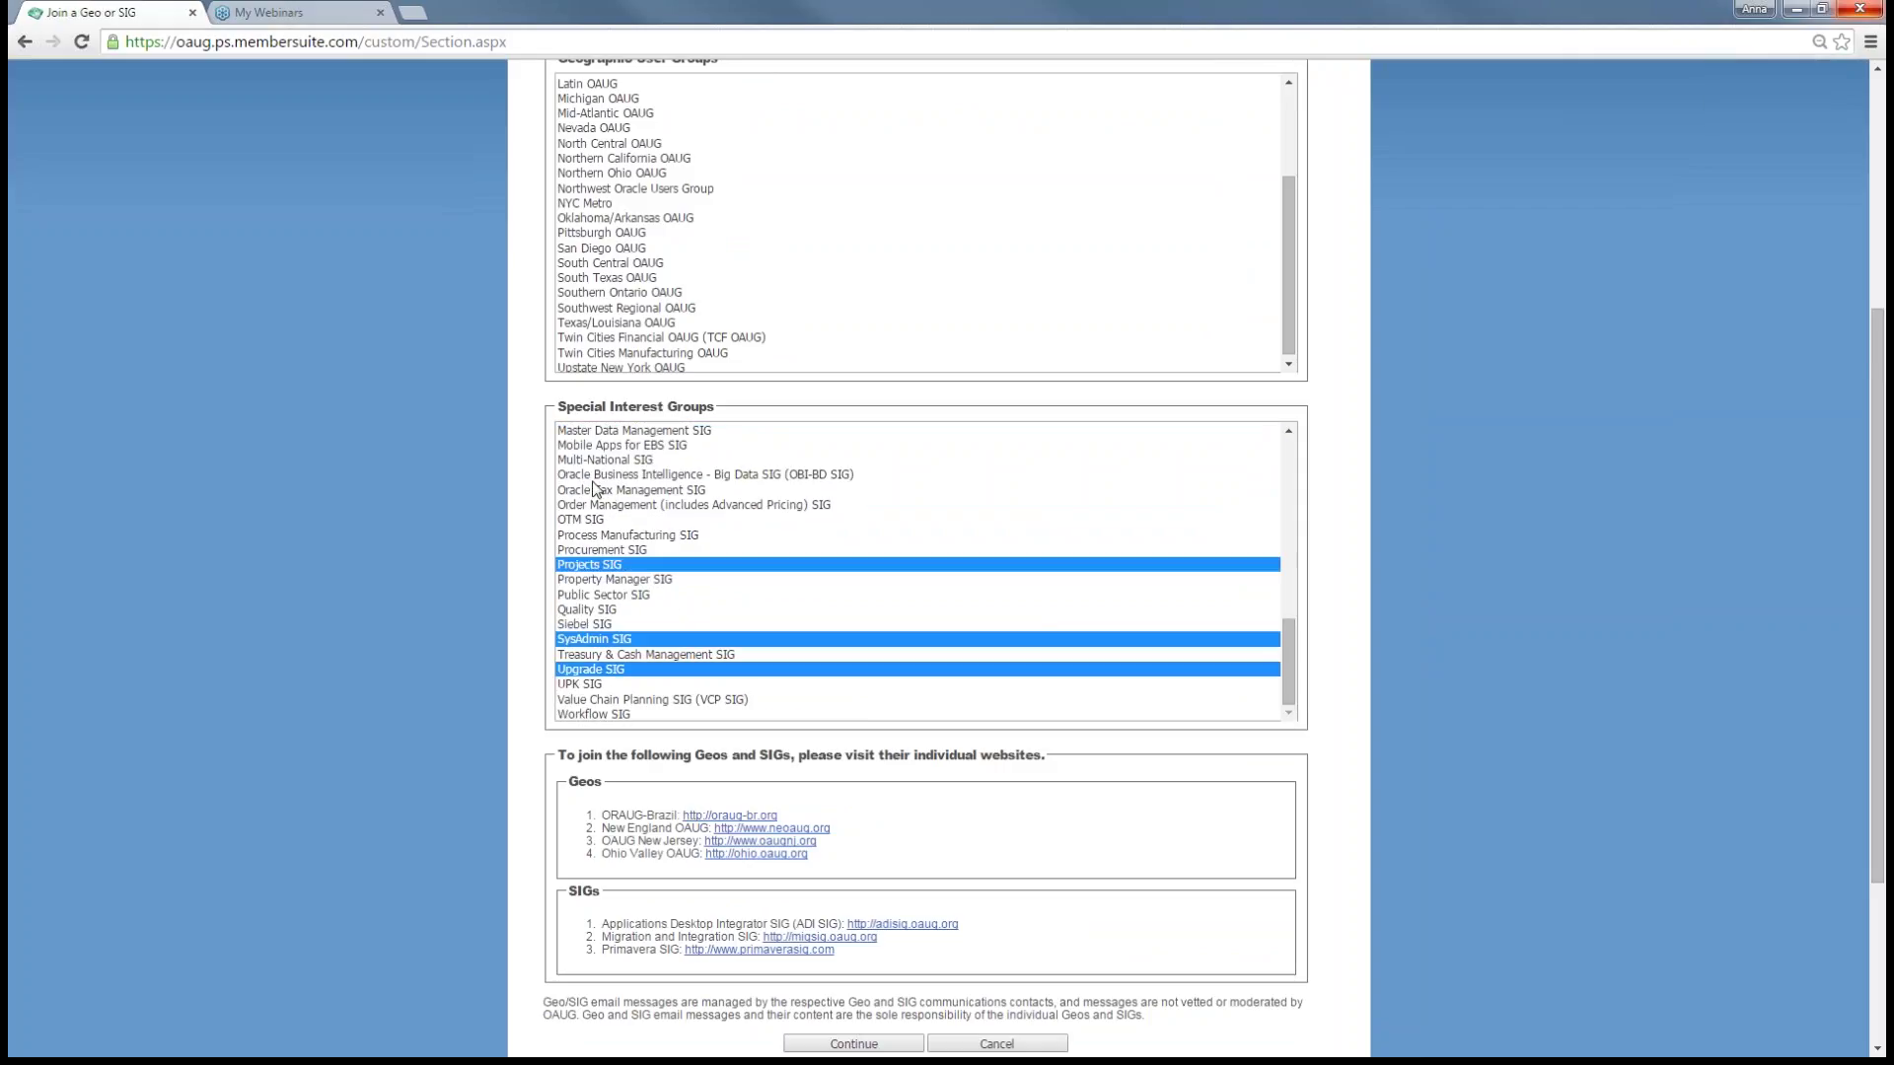
ctrl+click(614, 475)
ctrl+click(615, 446)
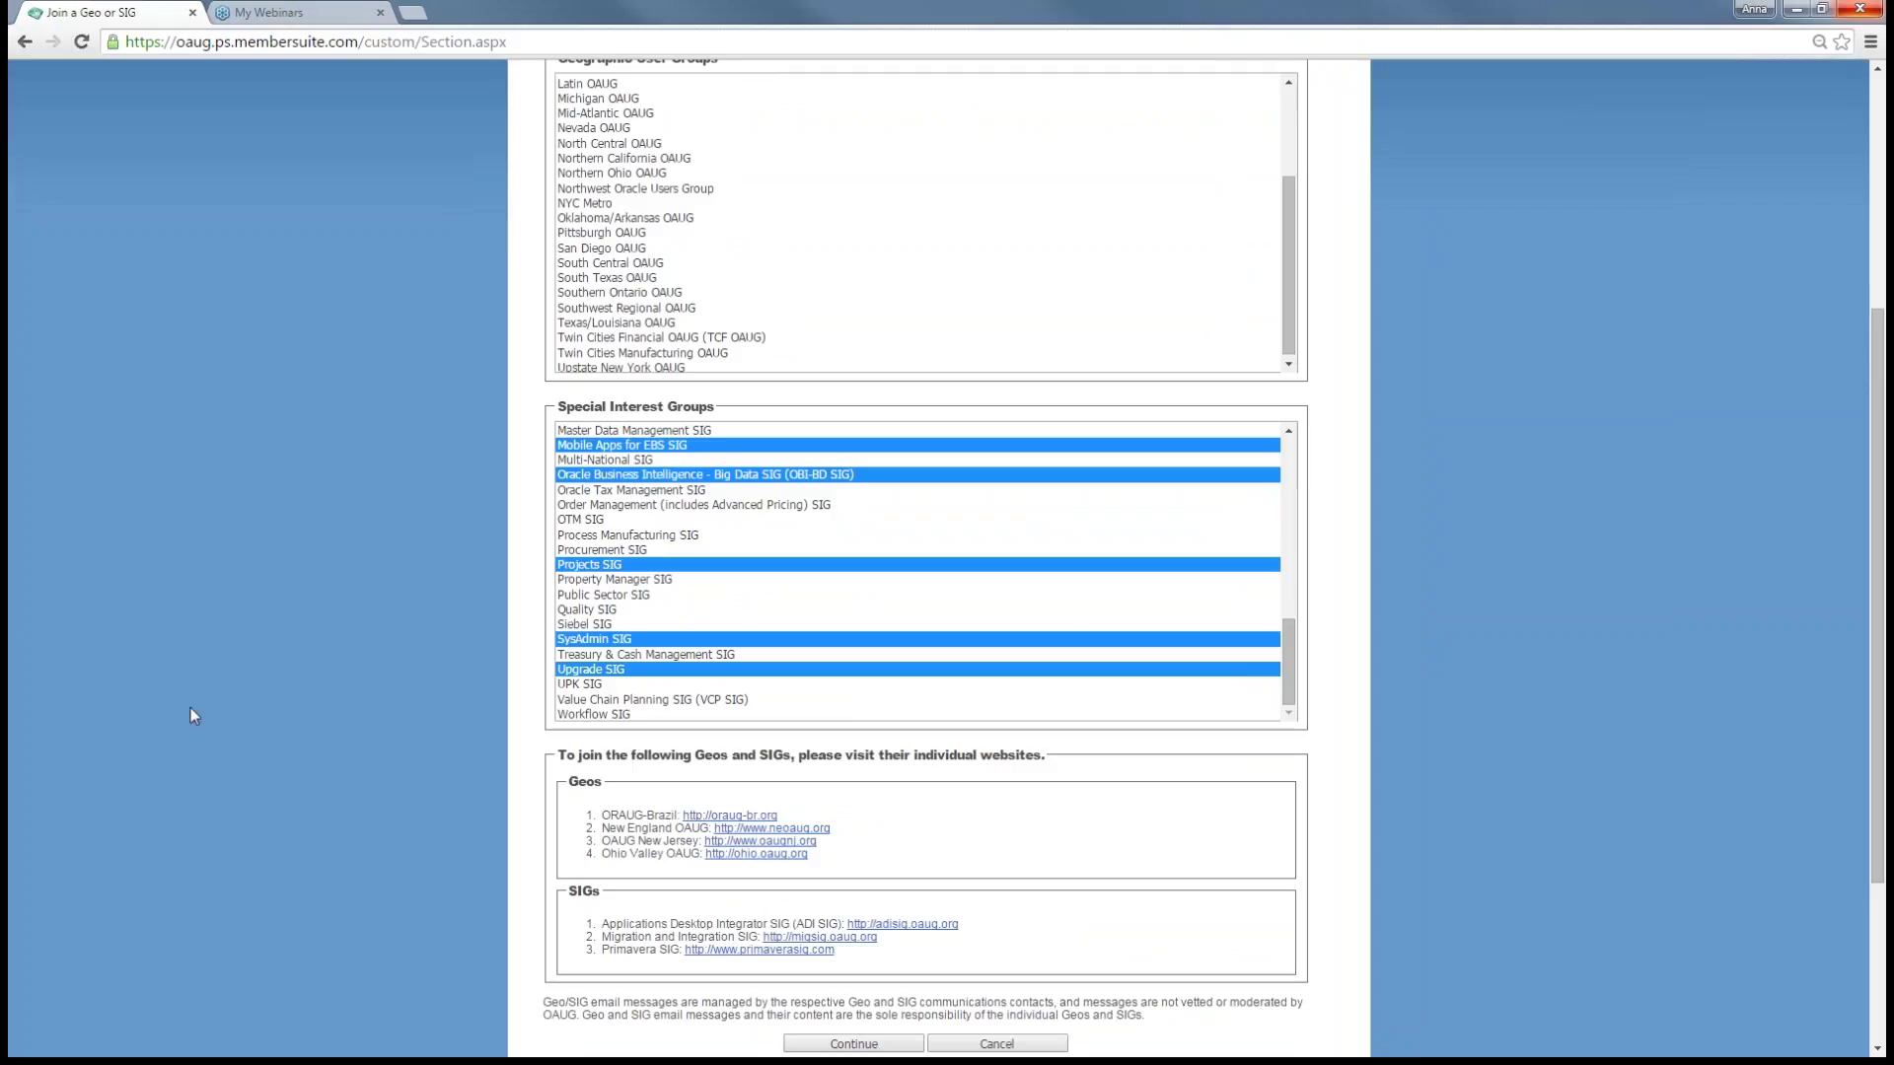
scroll(1494, 373, down, 3)
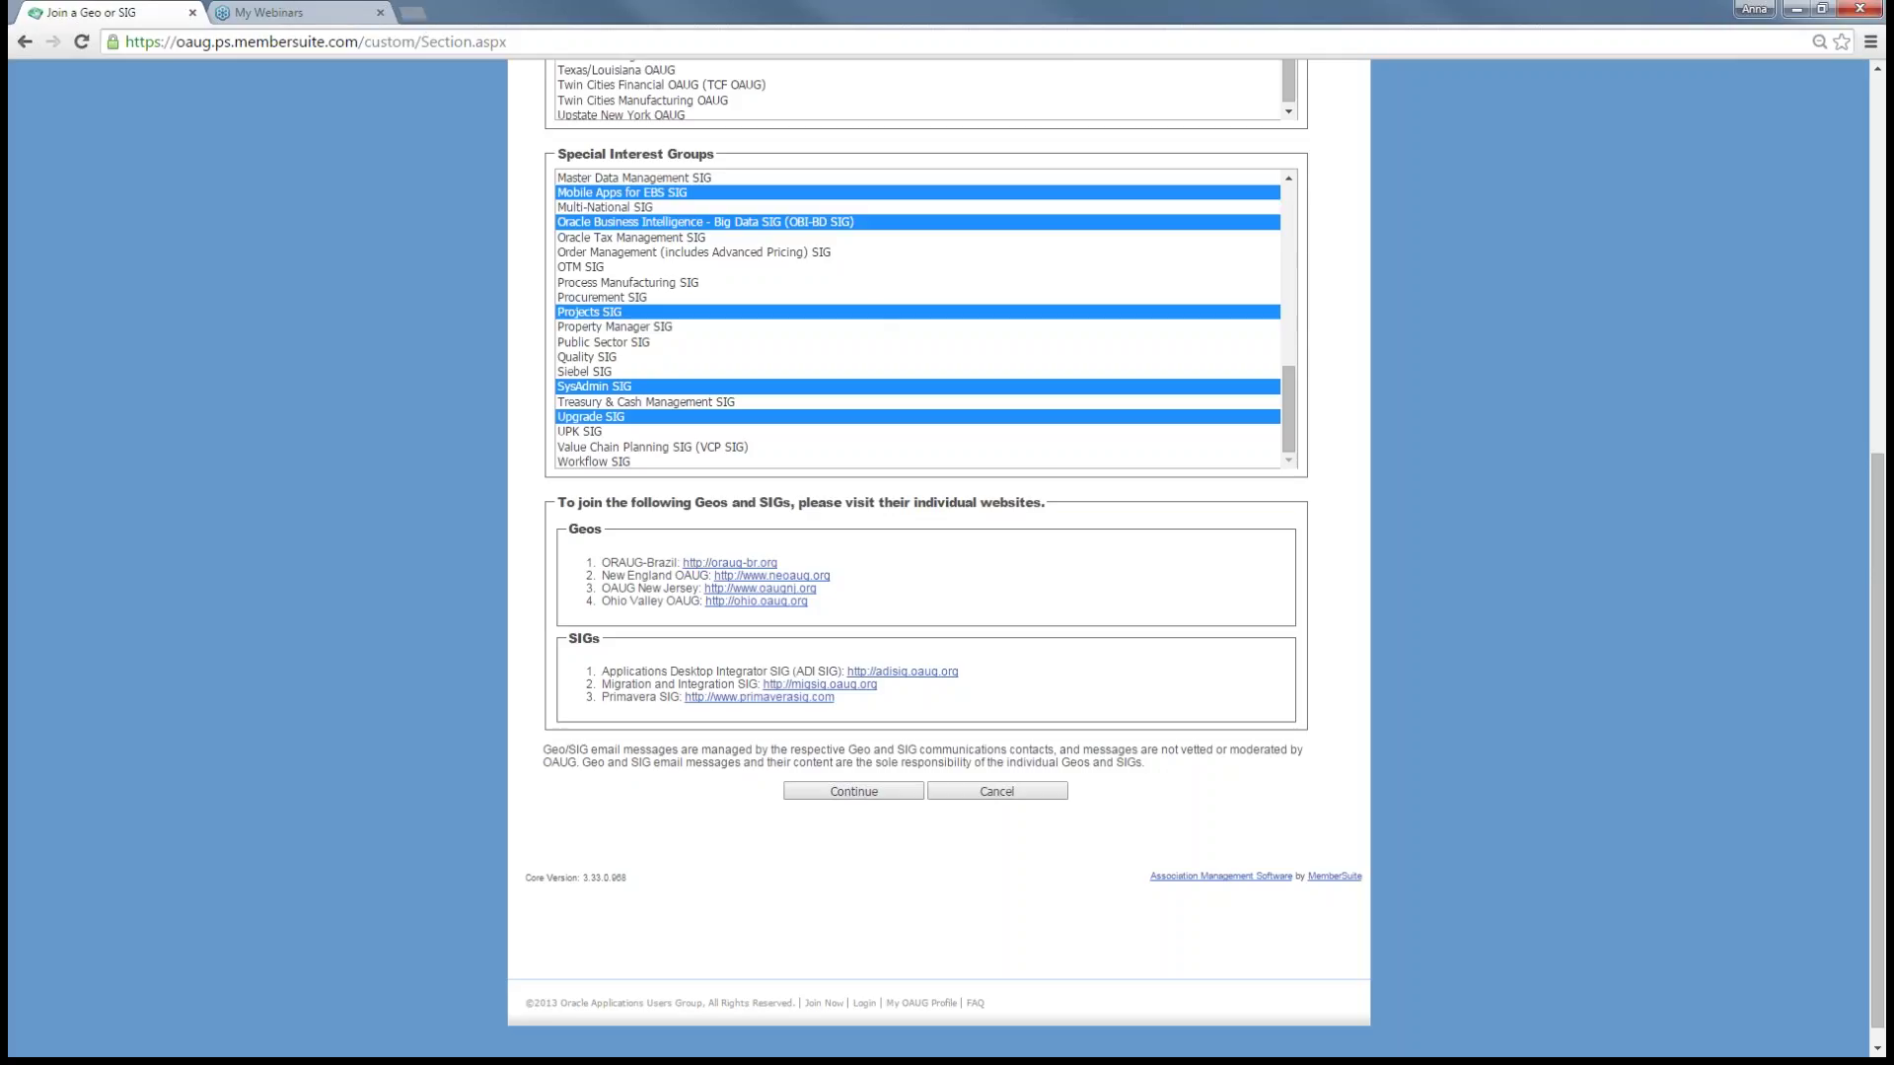
click(416, 16)
click(434, 78)
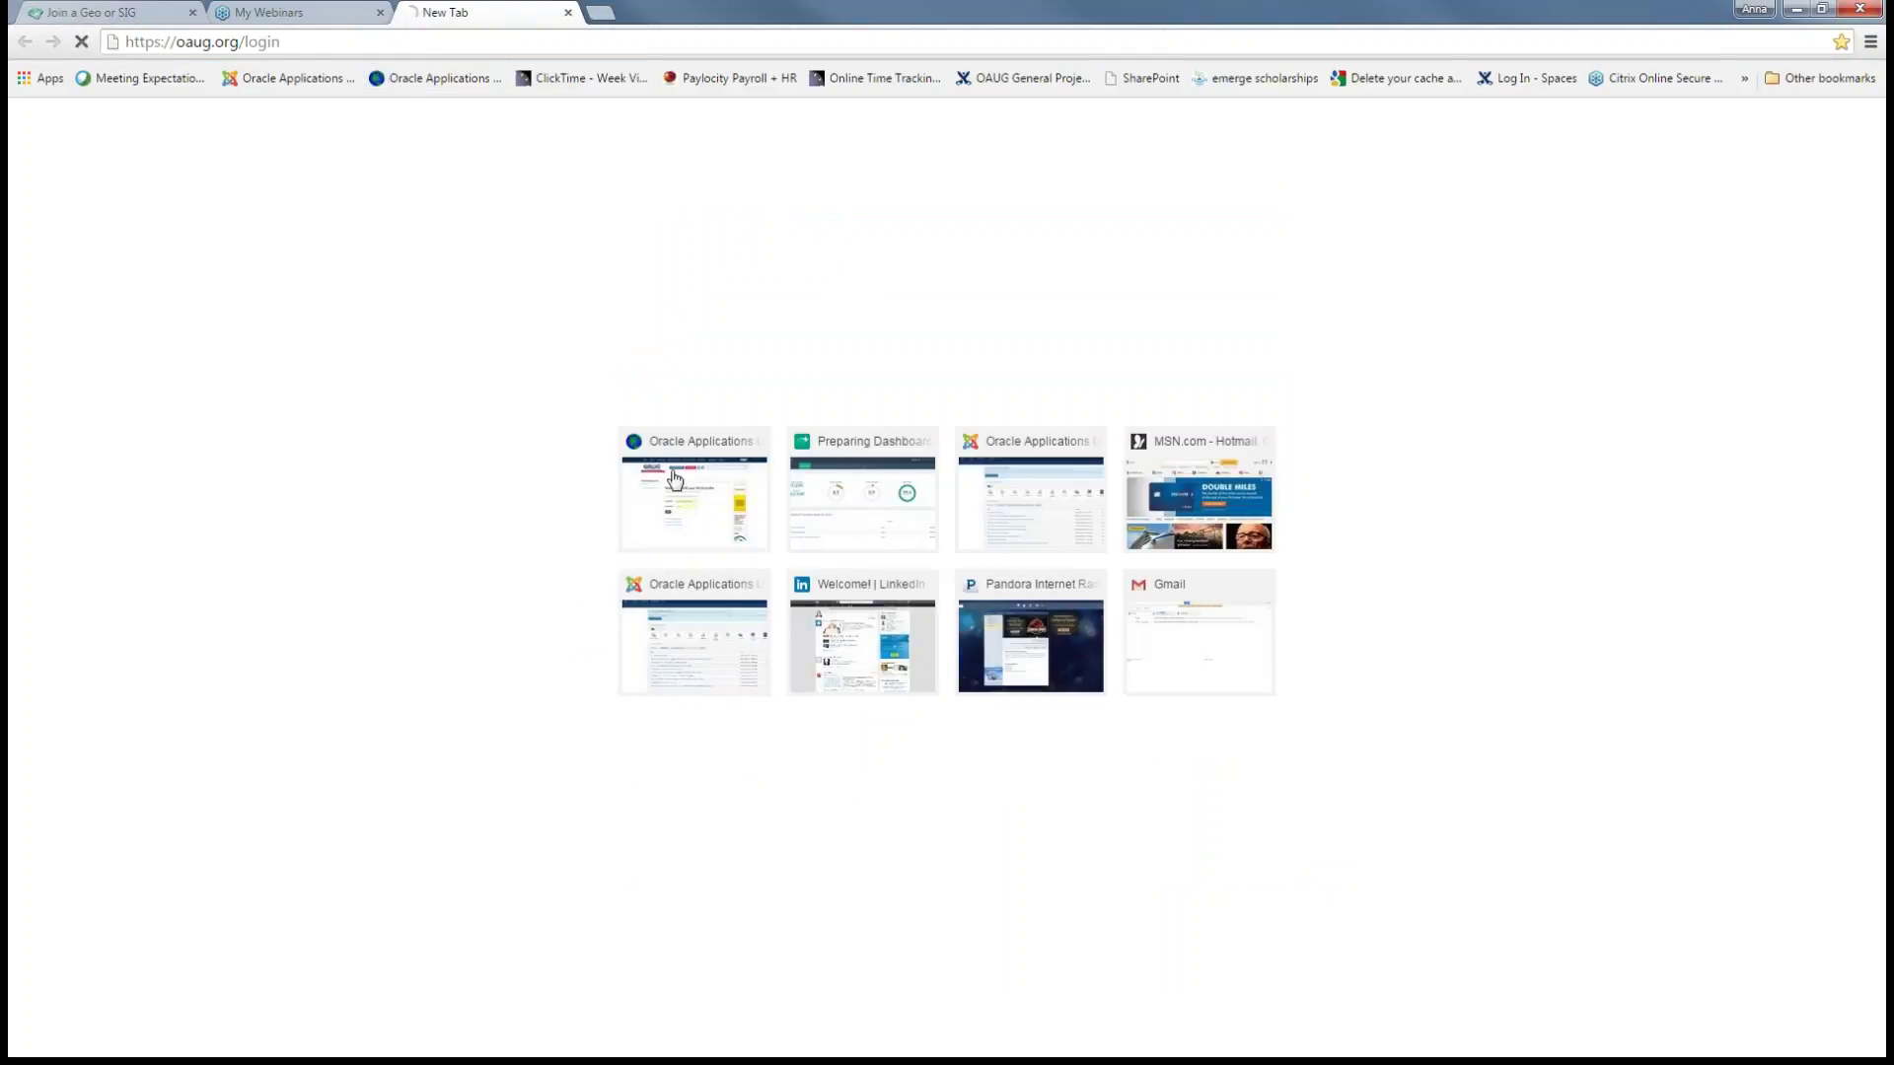
- Close the Join a Geo or SIG tab and log in on oaug.org with the saved credentials
click(193, 13)
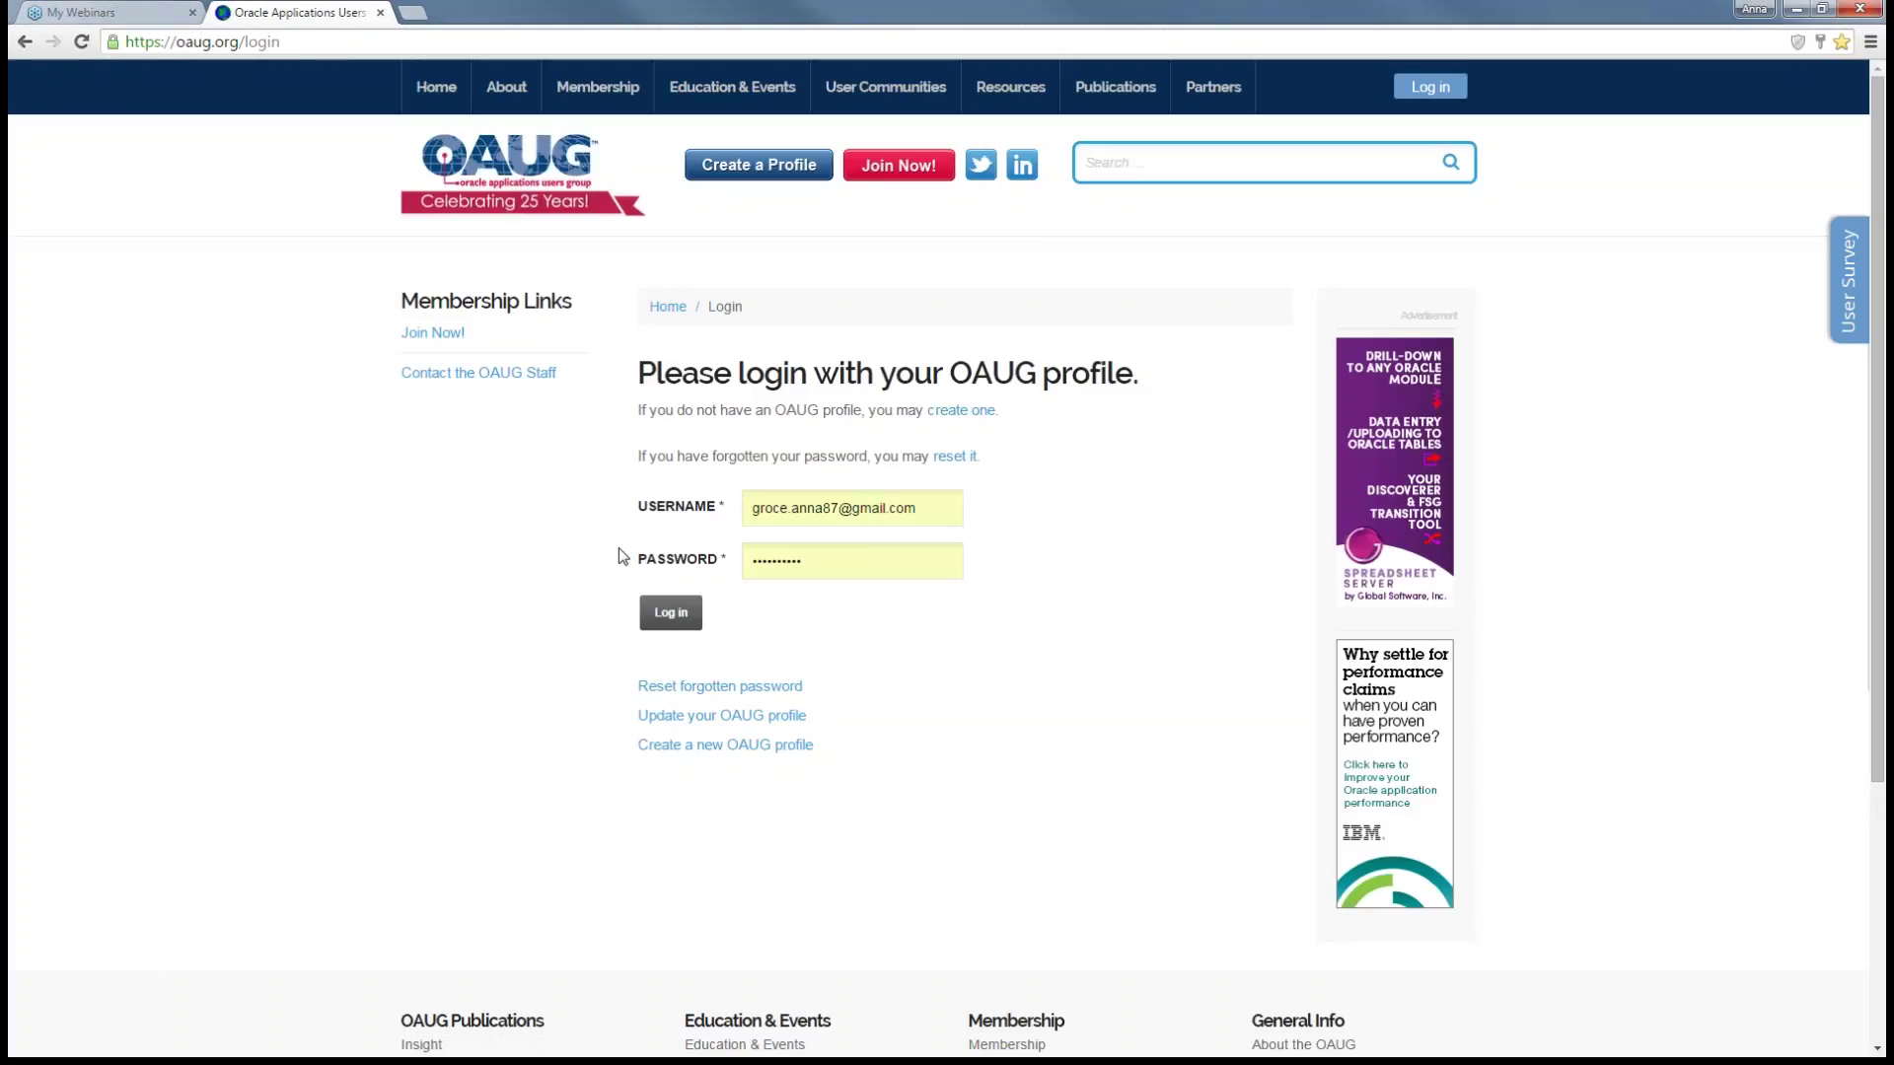
click(671, 612)
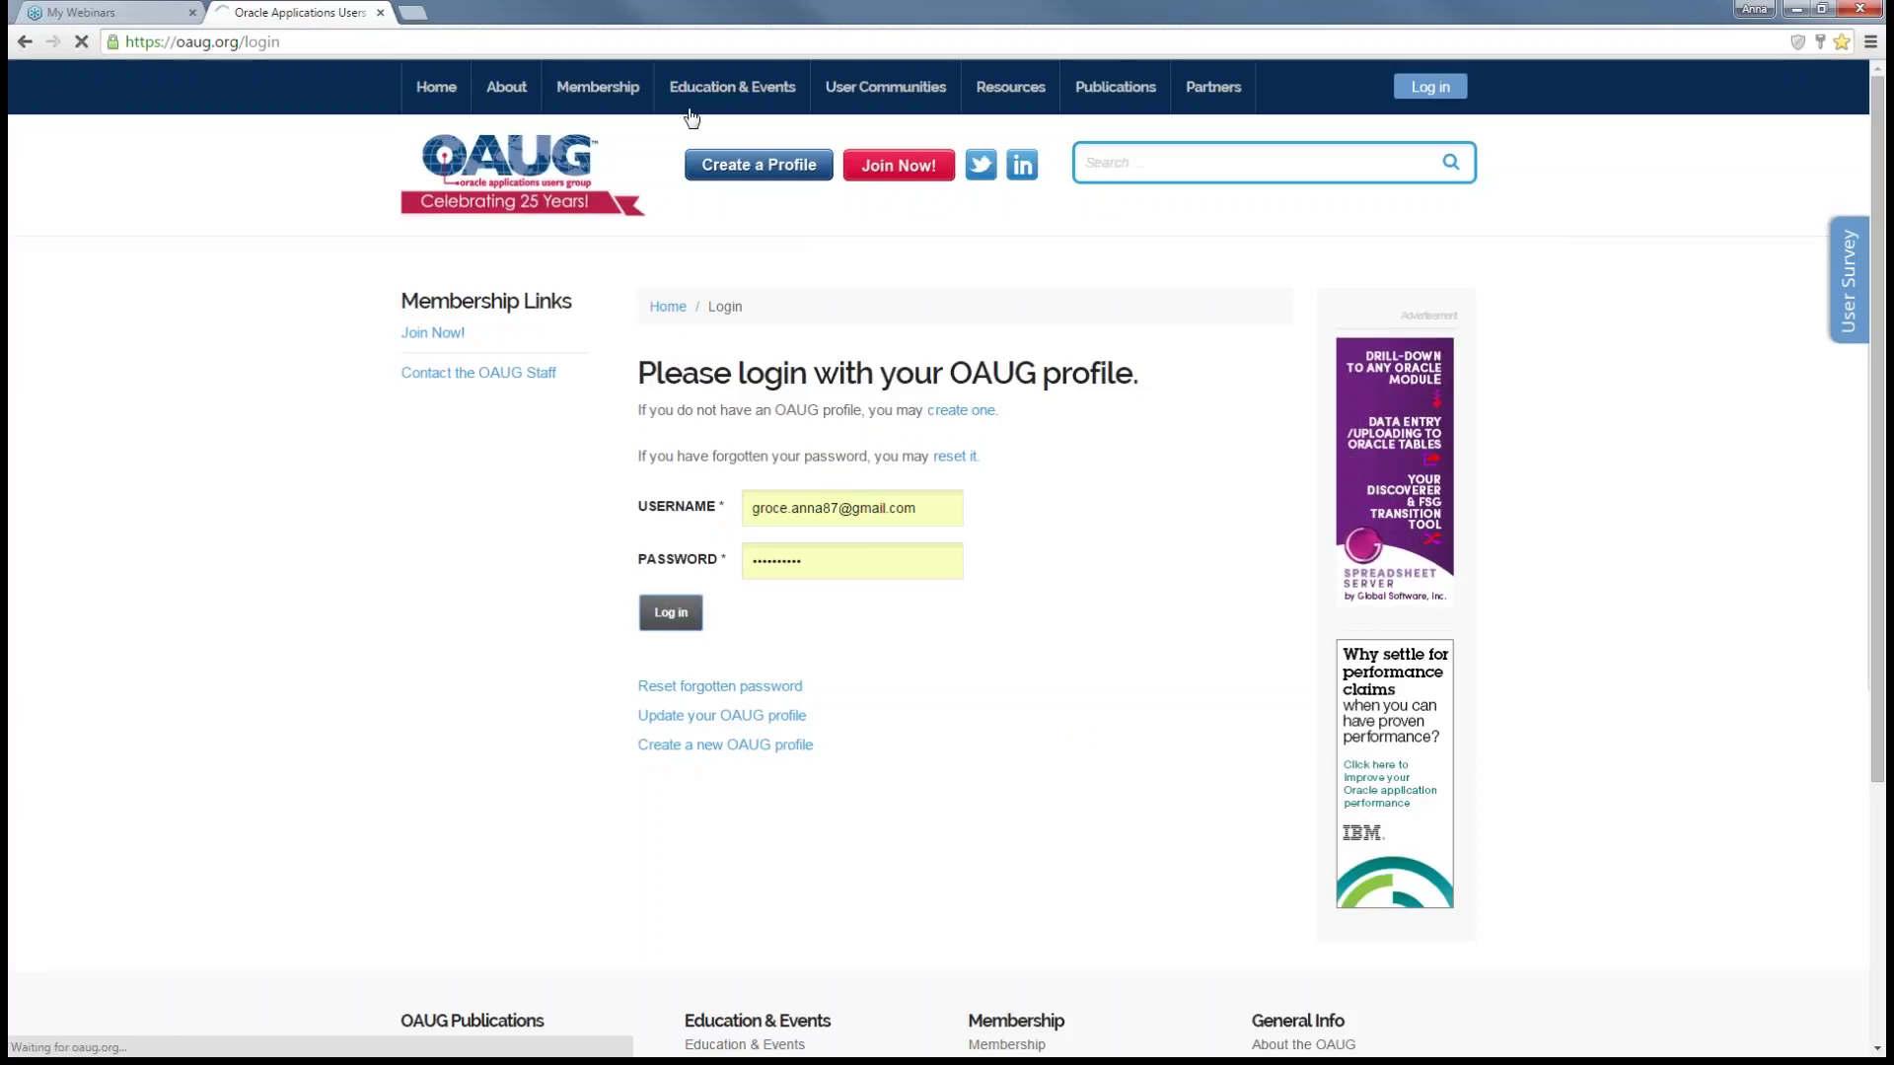
mouse_move(700, 94)
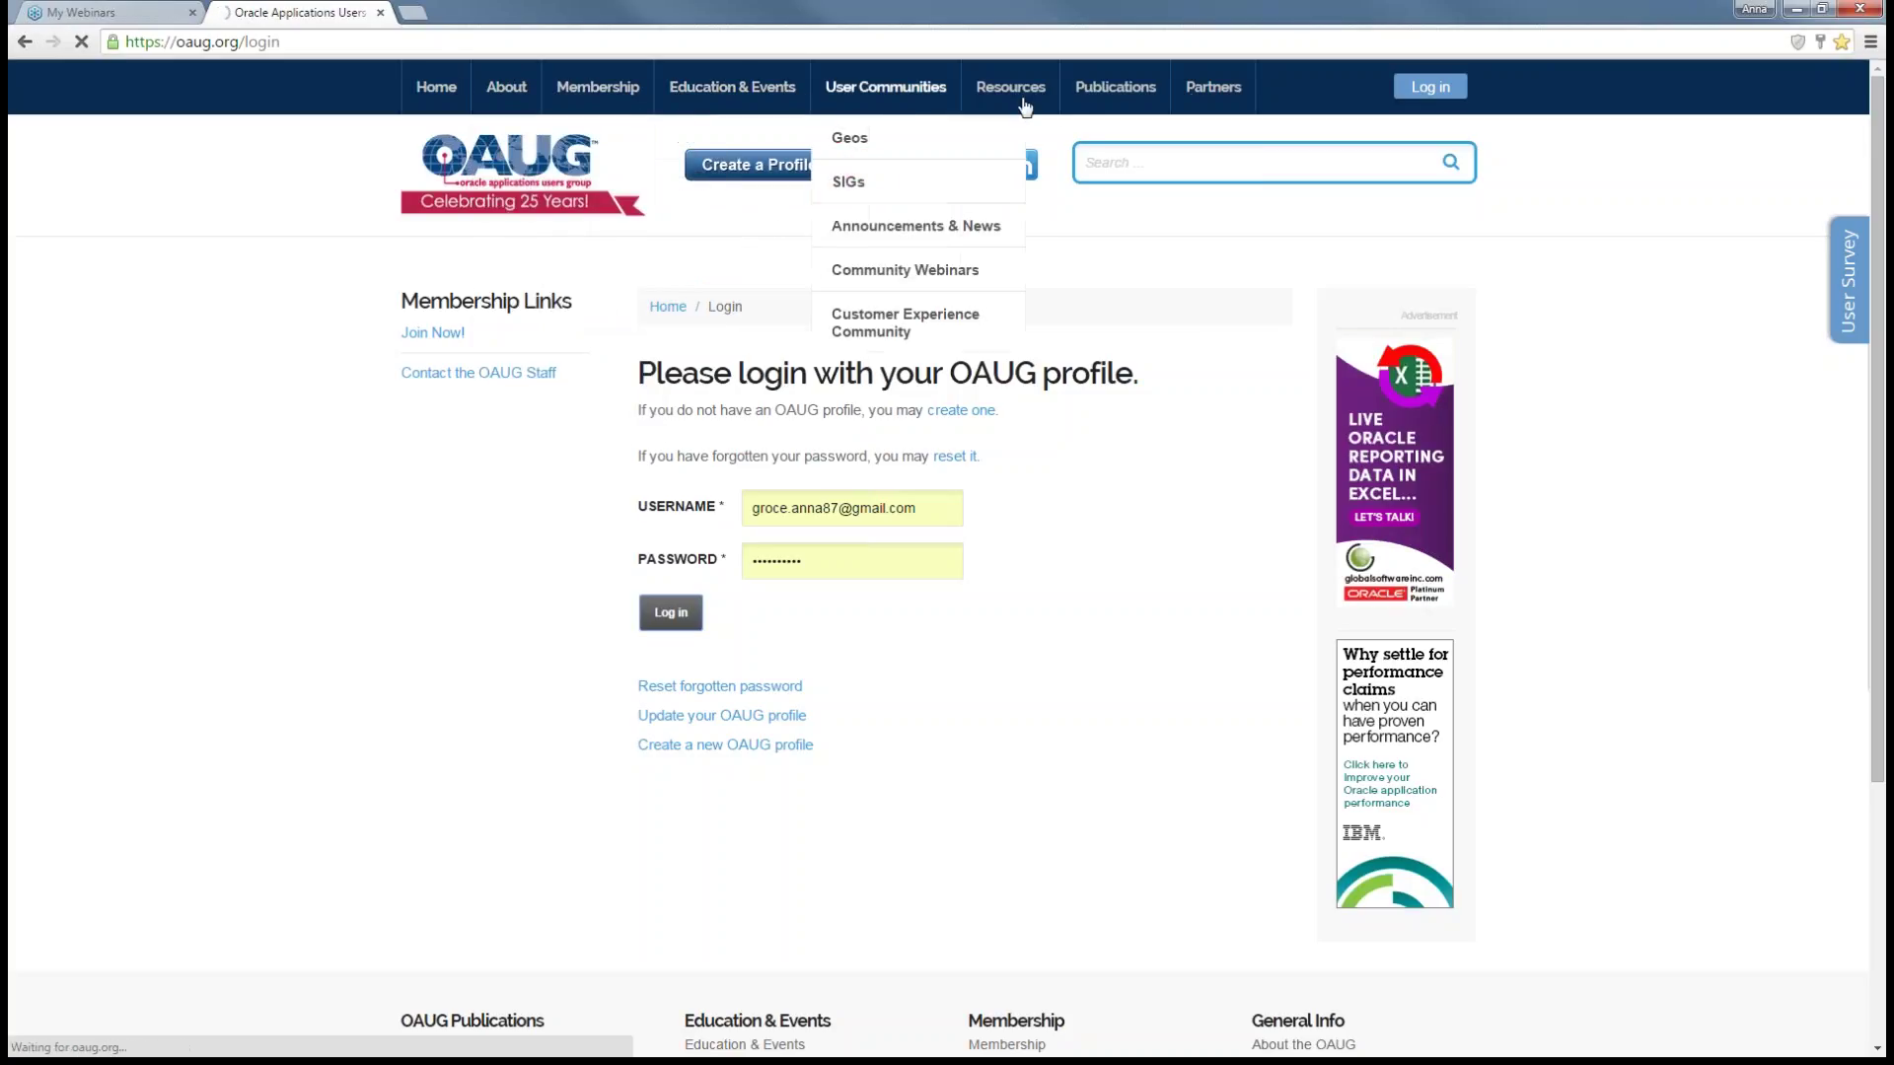
mouse_move(1193, 98)
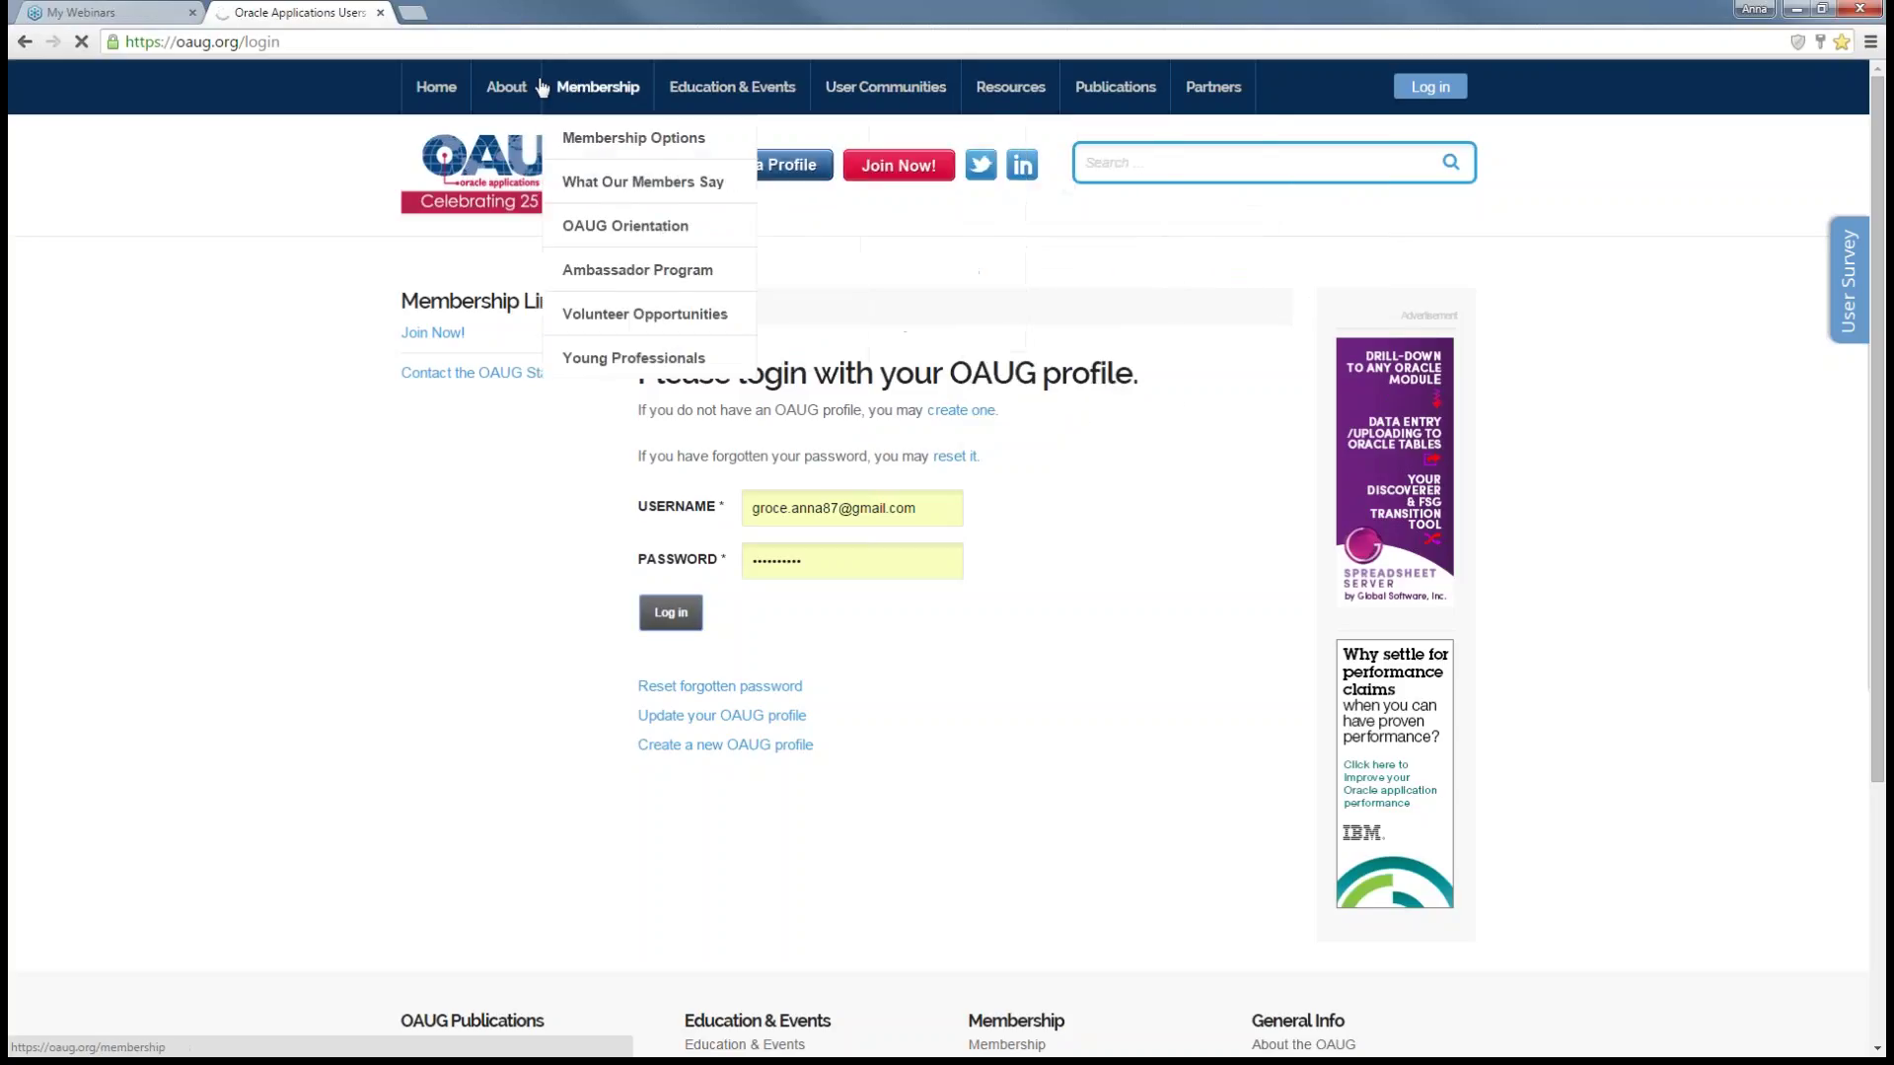
mouse_move(505, 87)
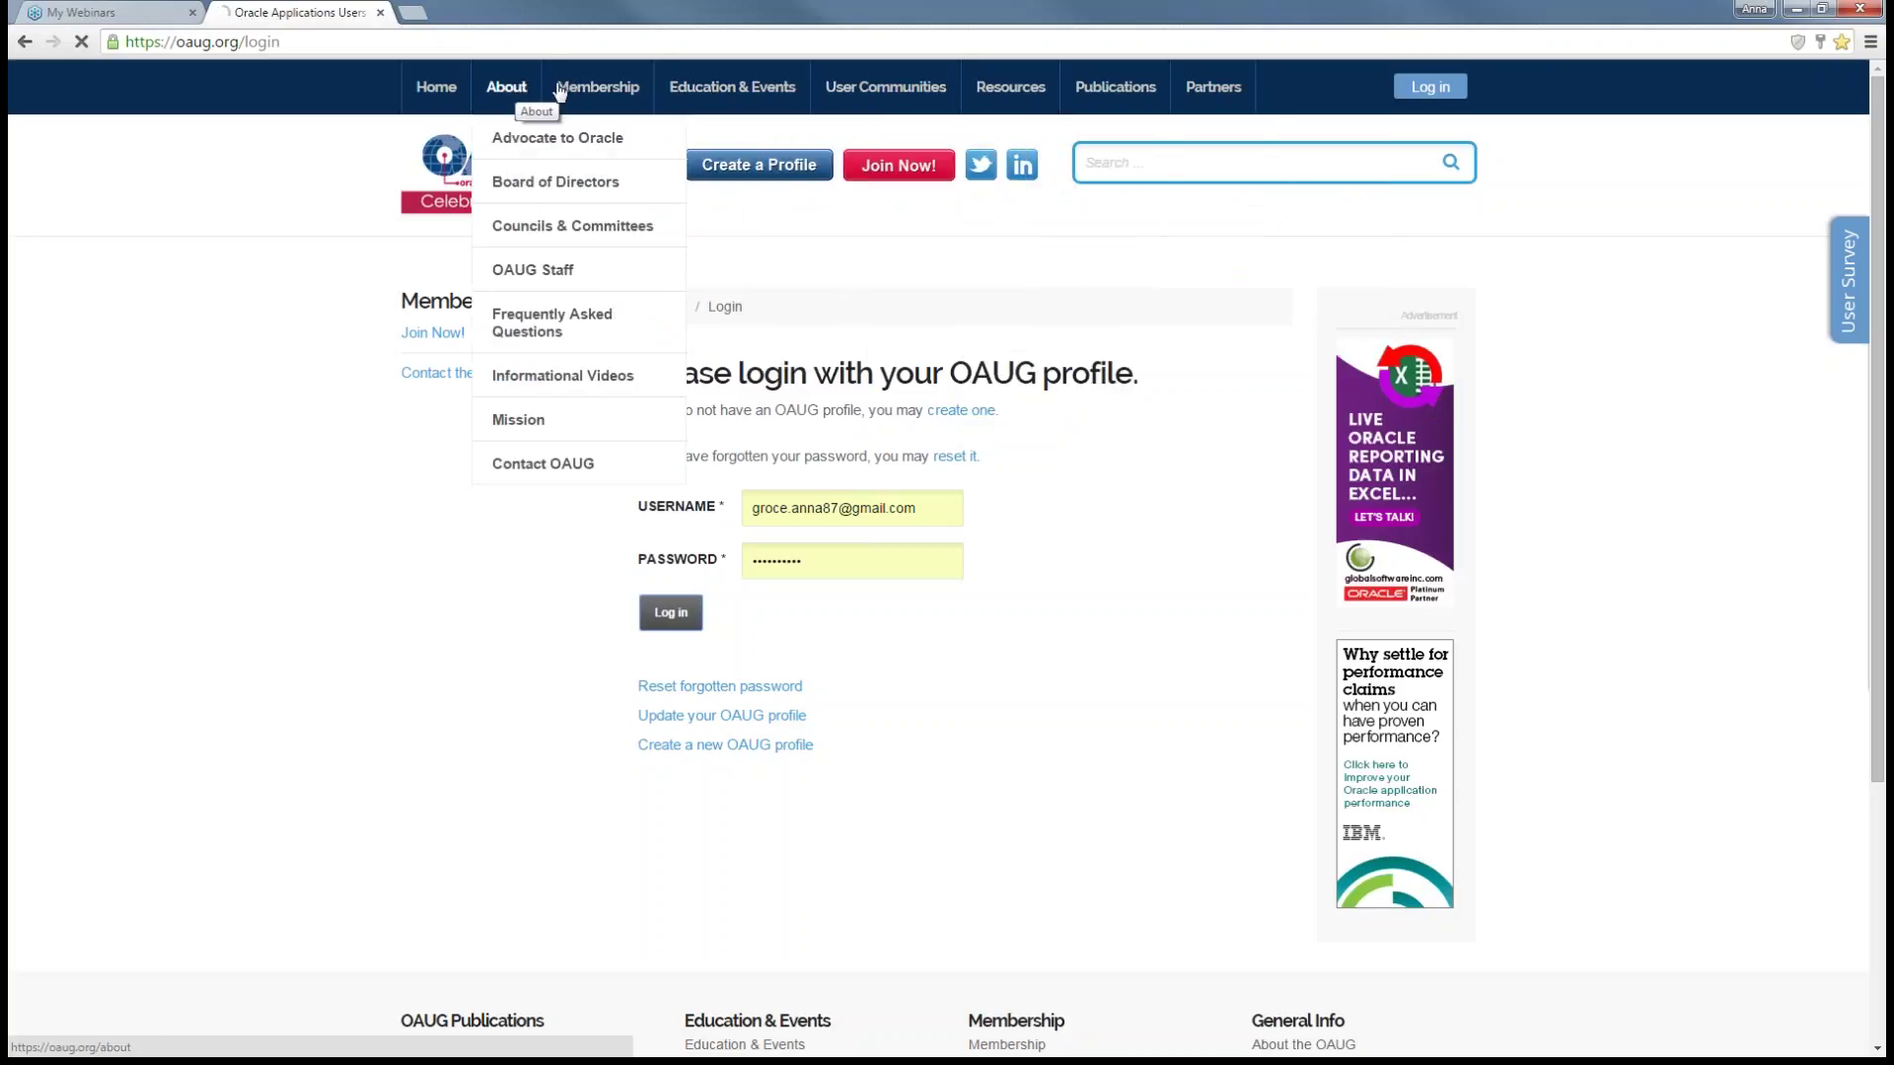
mouse_move(580, 91)
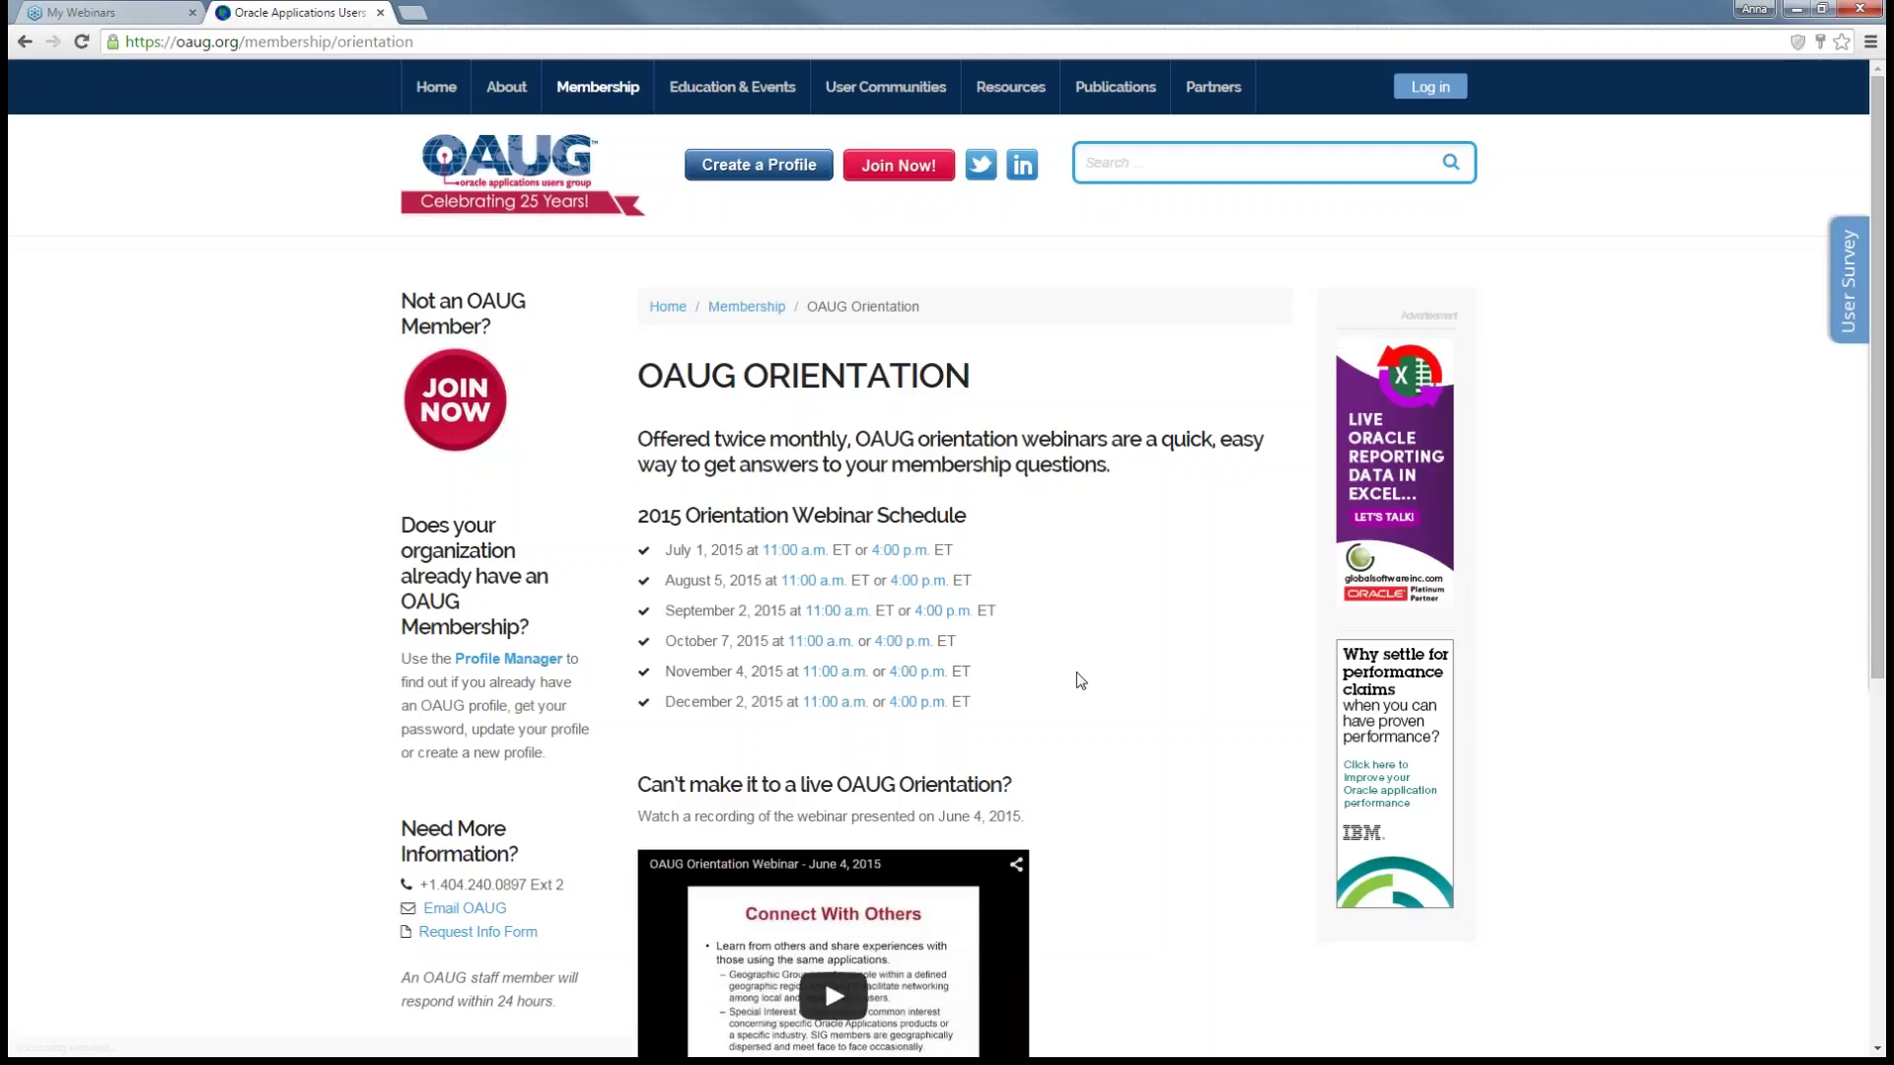
- Look over the OAUG Orientation page's 2015 webinar schedule, then open Membership > Ambassador Program
scroll(1081, 680, down, 1)
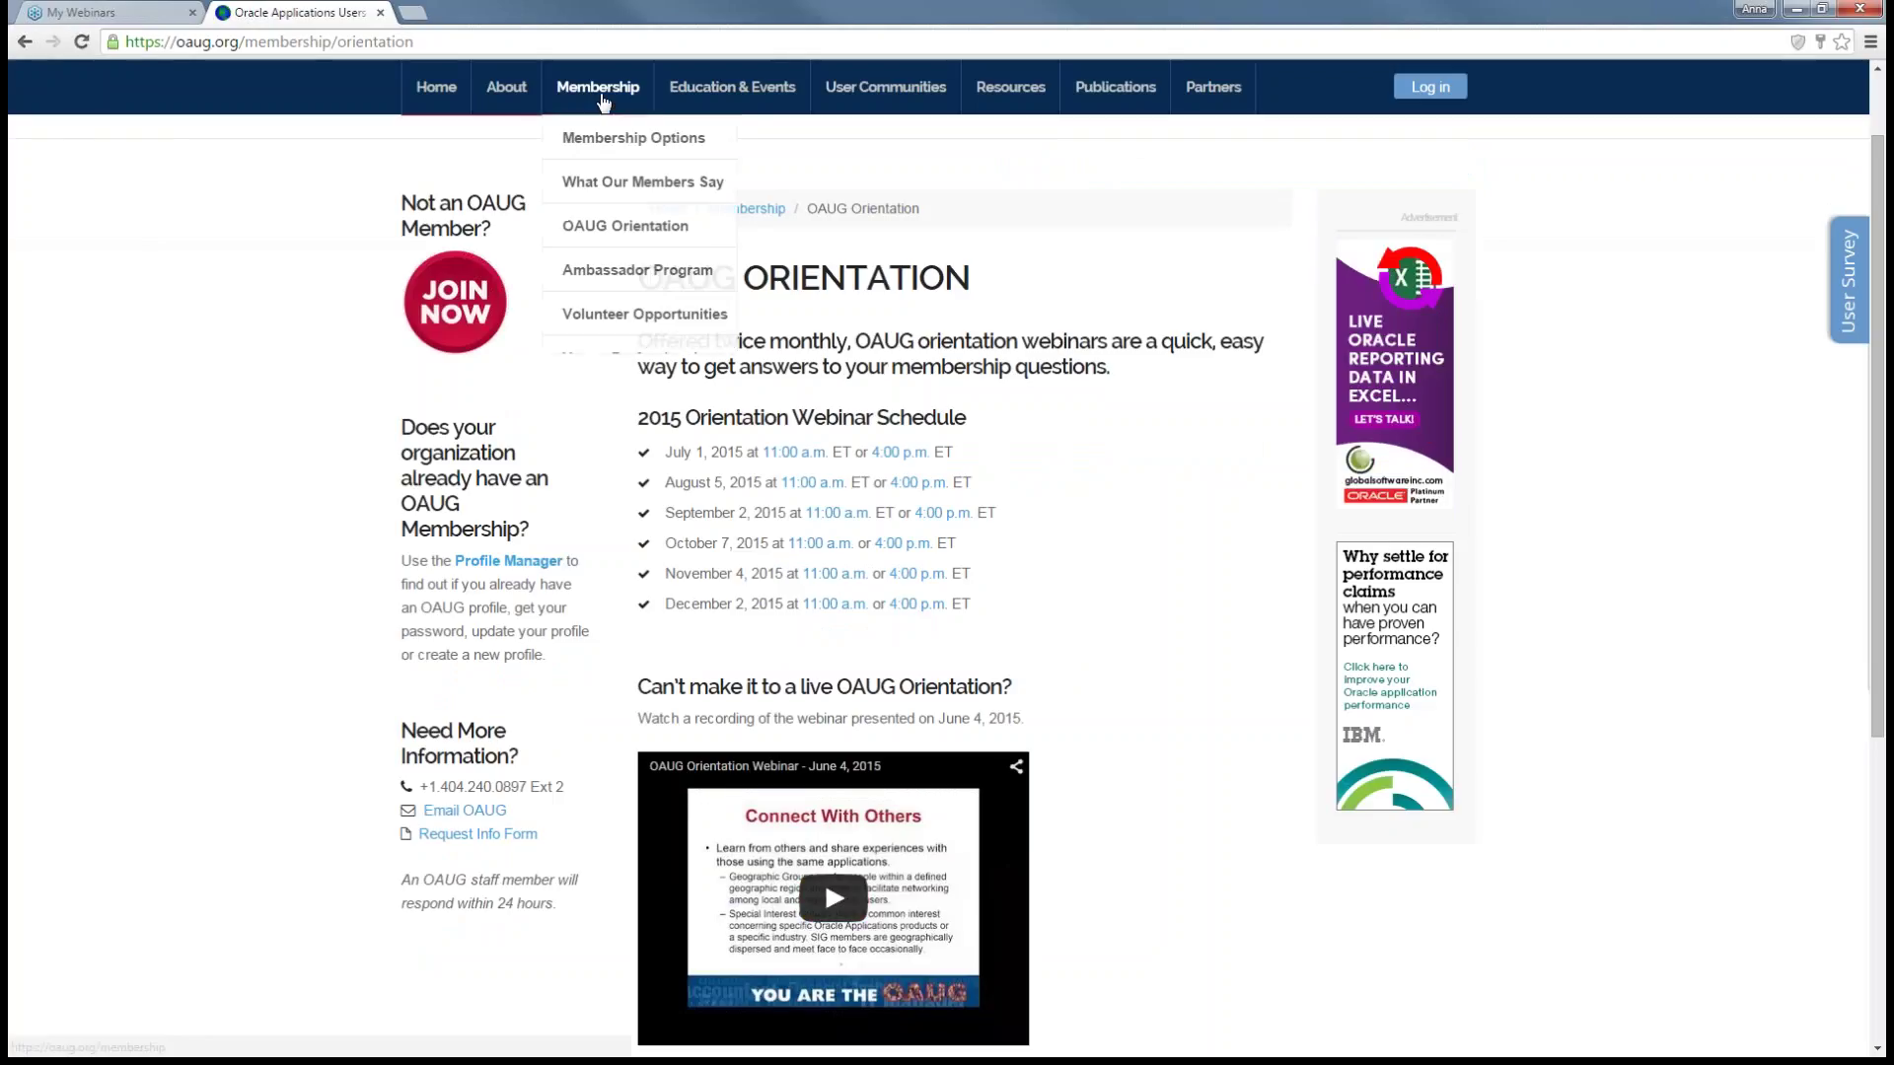
scroll(1194, 796, down, 1)
scroll(1193, 796, down, 2)
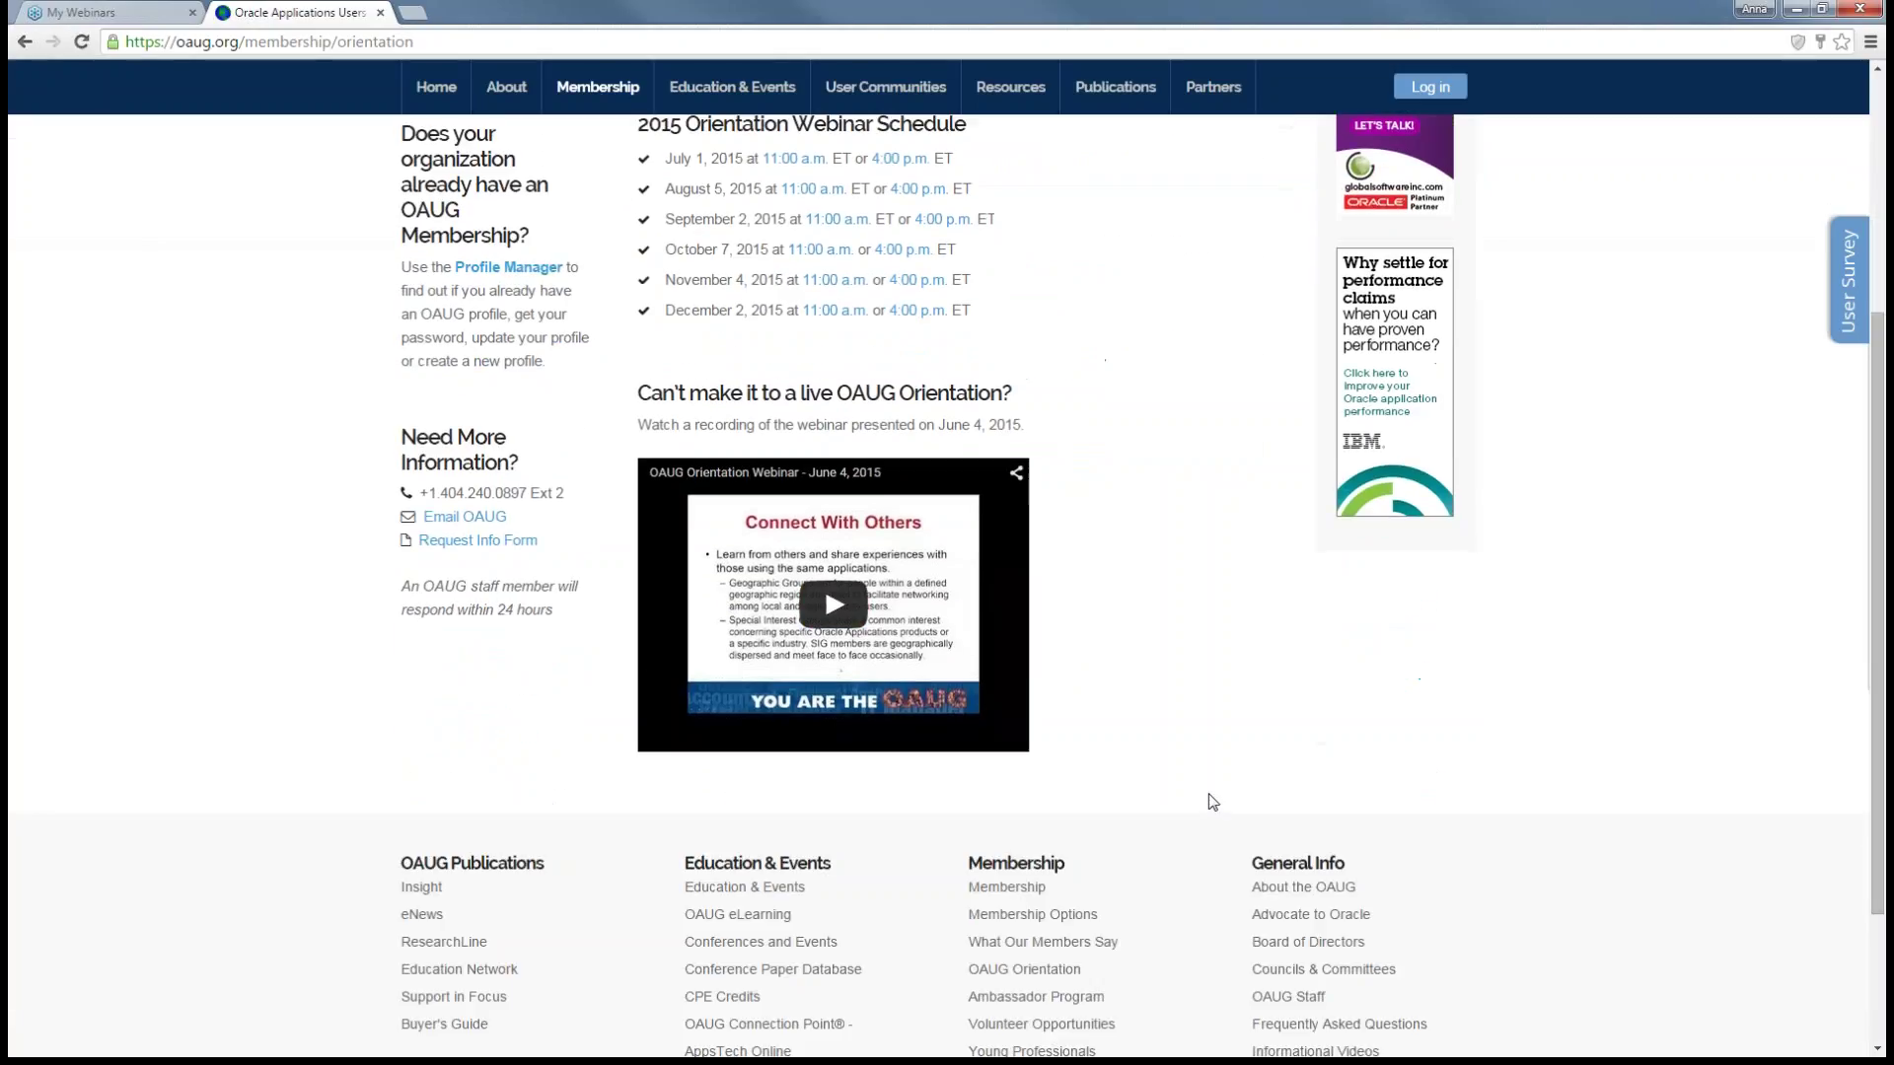
scroll(1219, 794, up, 2)
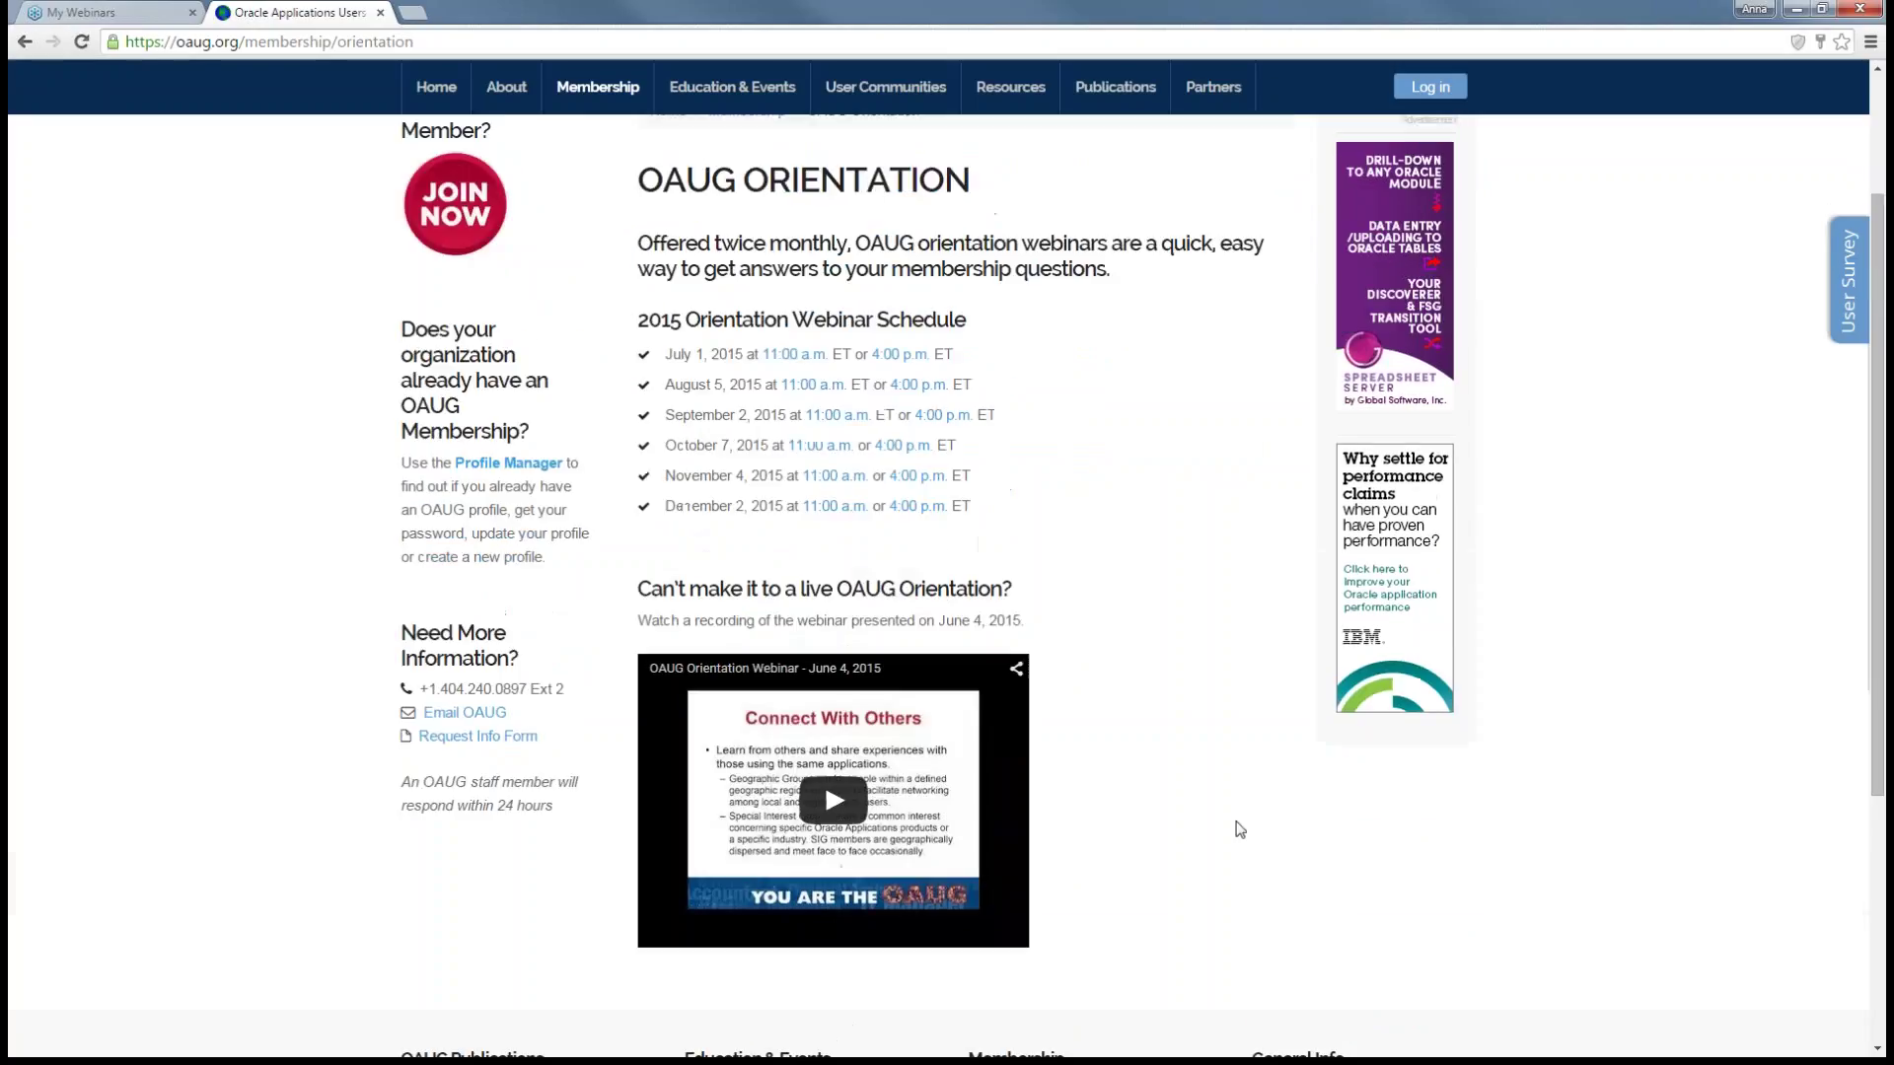
scroll(1237, 820, up, 1)
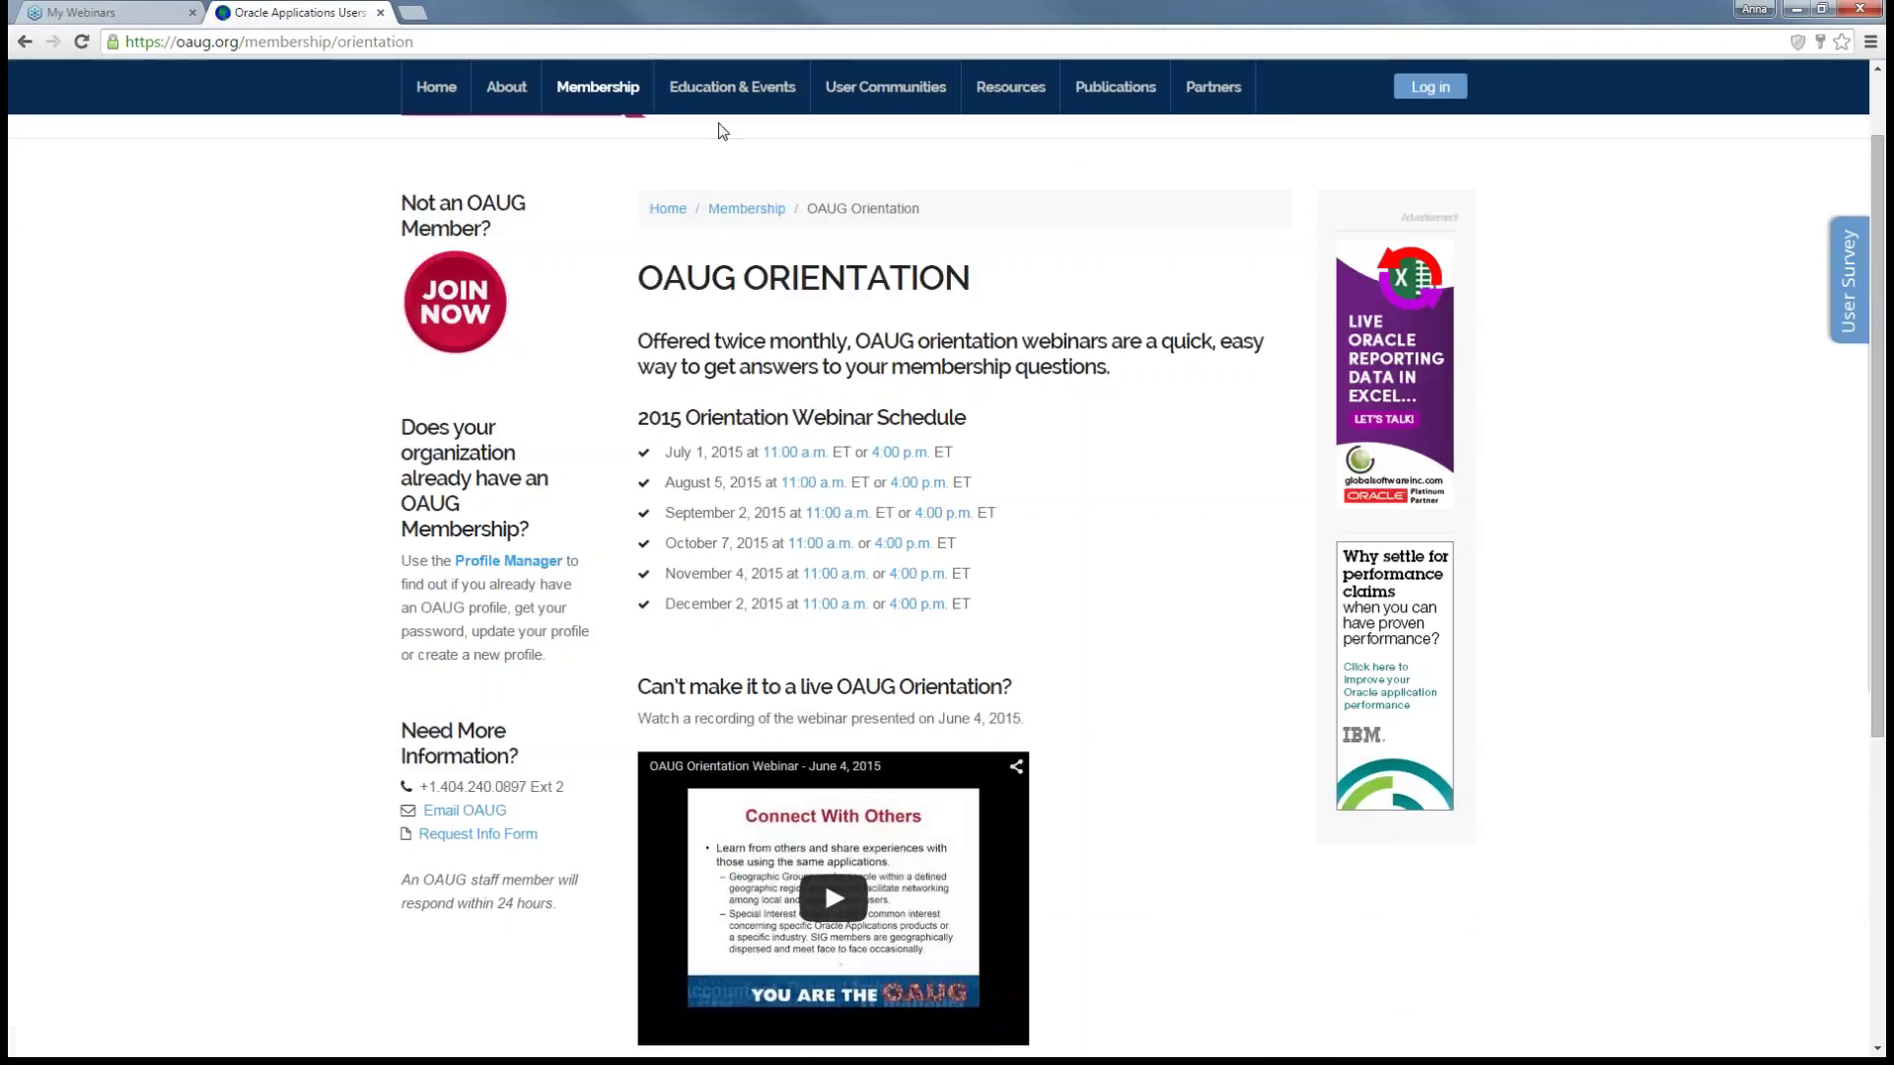
click(615, 281)
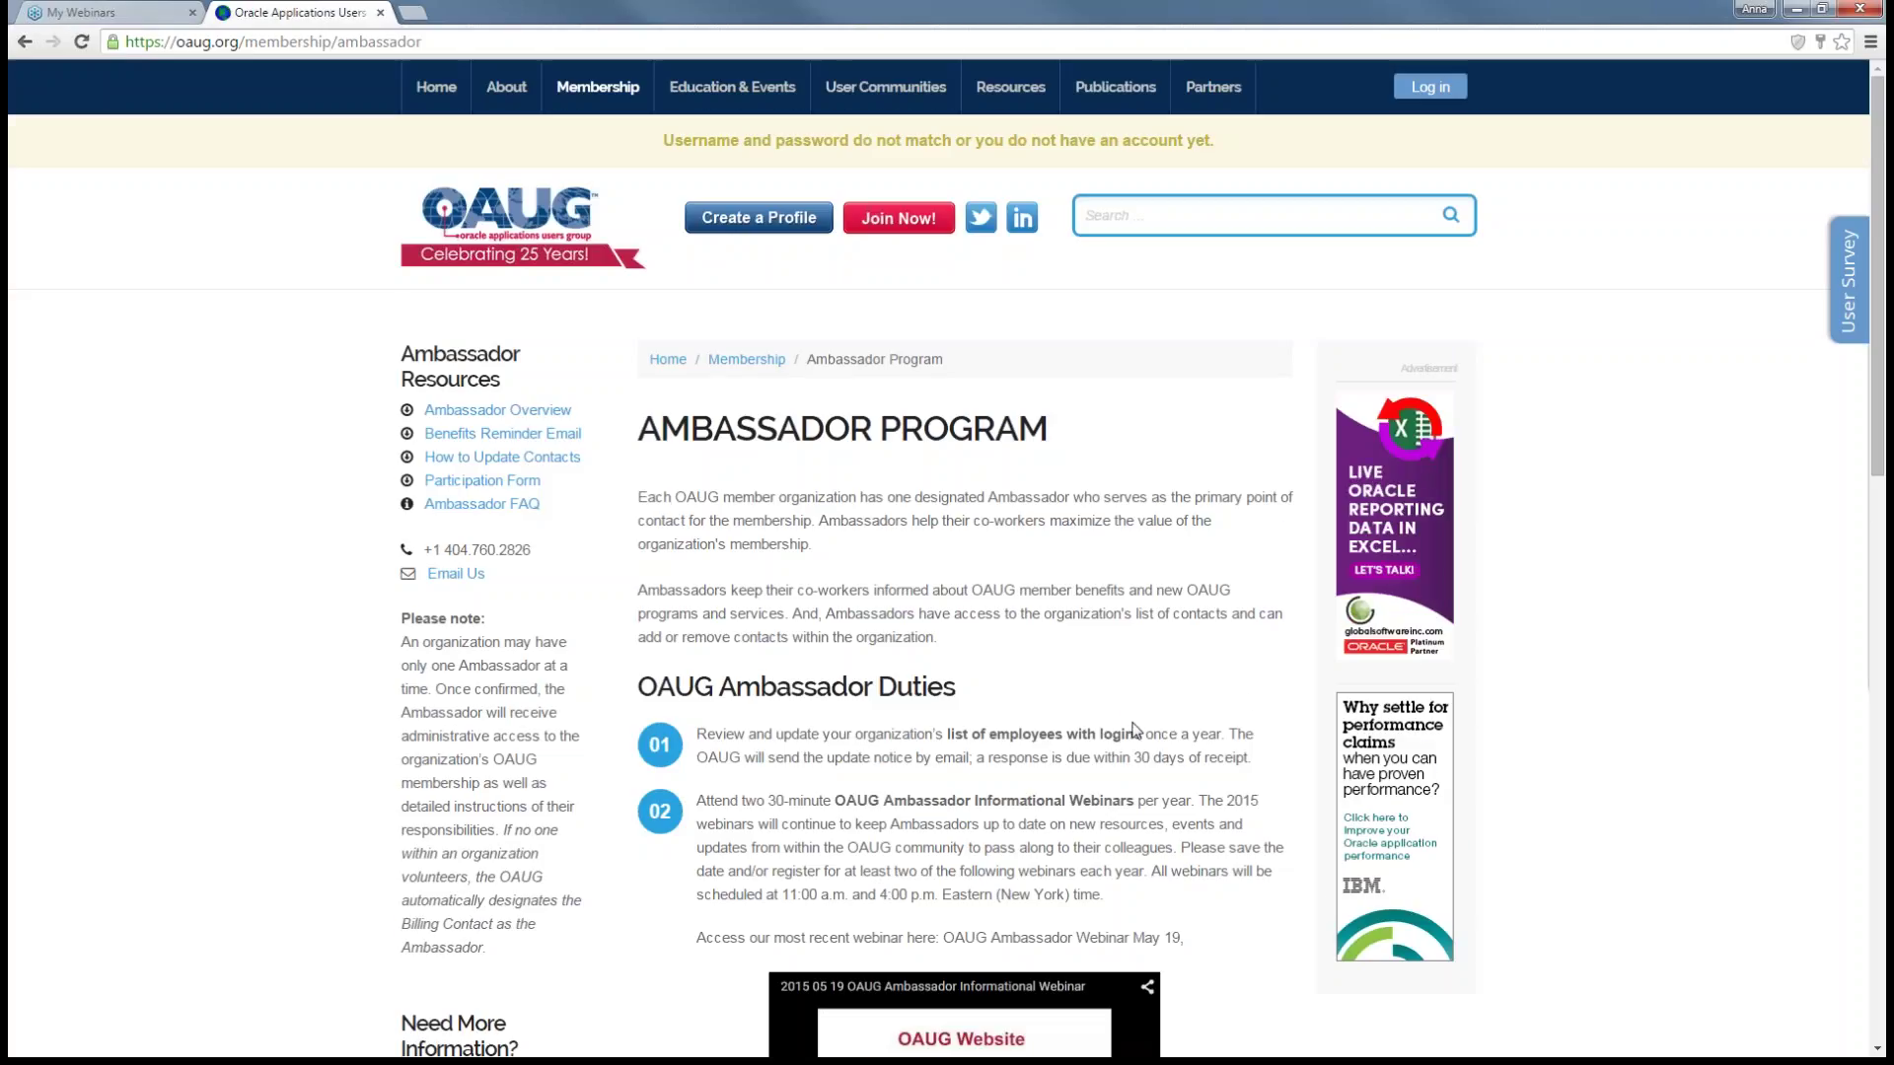
- Read the Ambassador Program page and its duties down to the footer
scroll(1134, 717, down, 3)
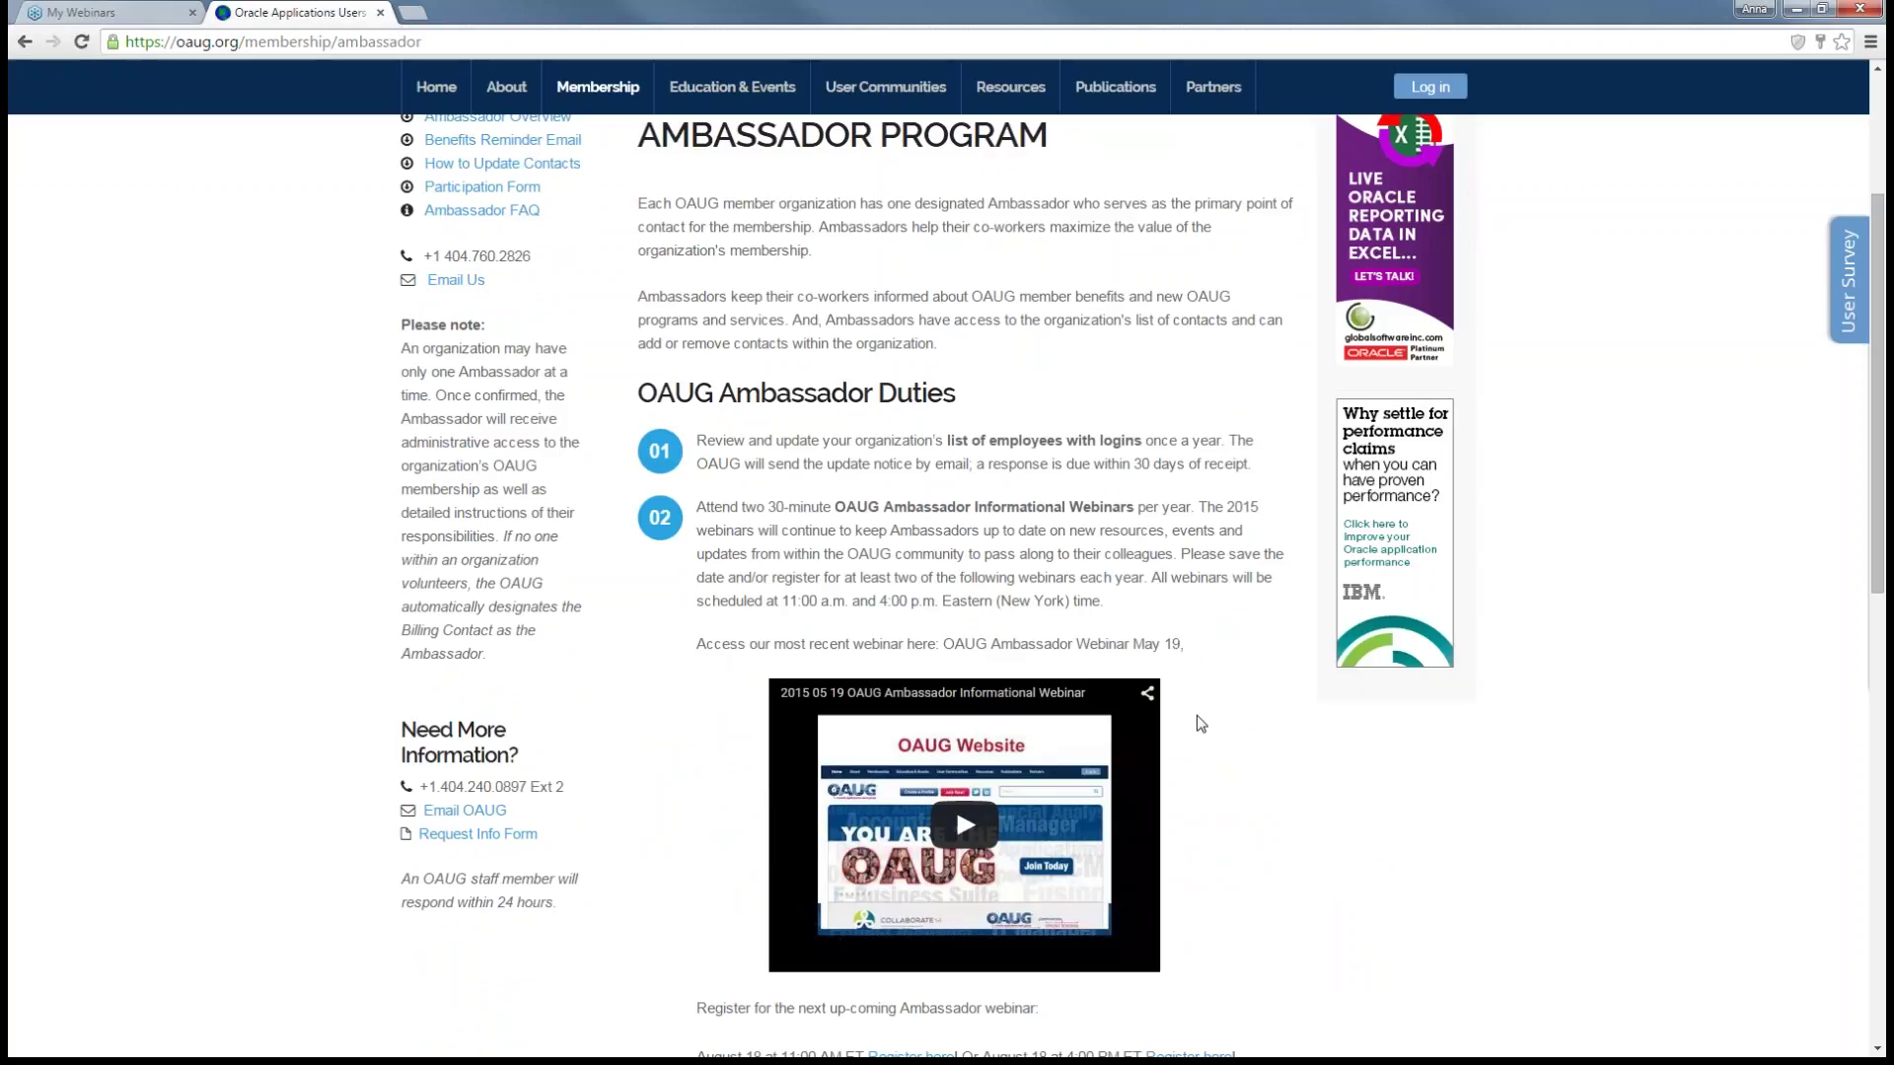
scroll(1199, 723, down, 2)
scroll(1199, 723, down, 1)
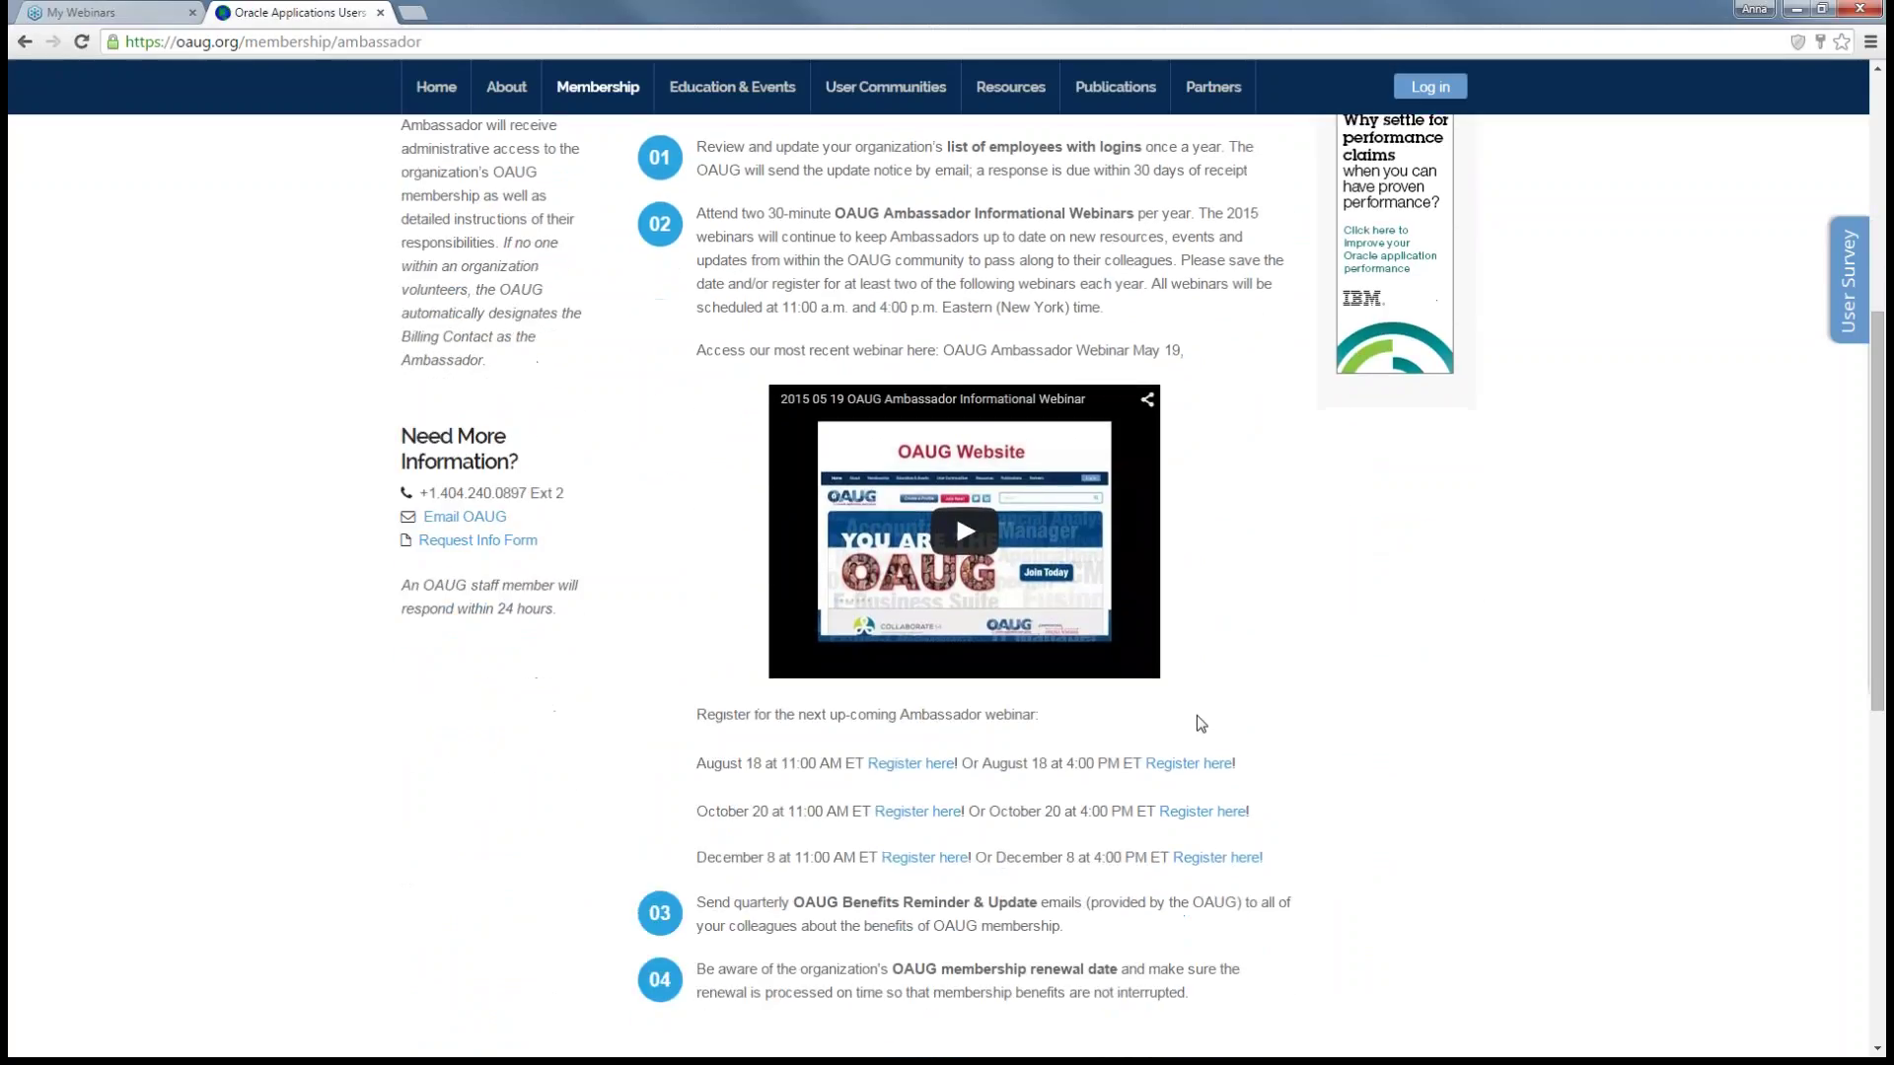
scroll(1199, 718, down, 1)
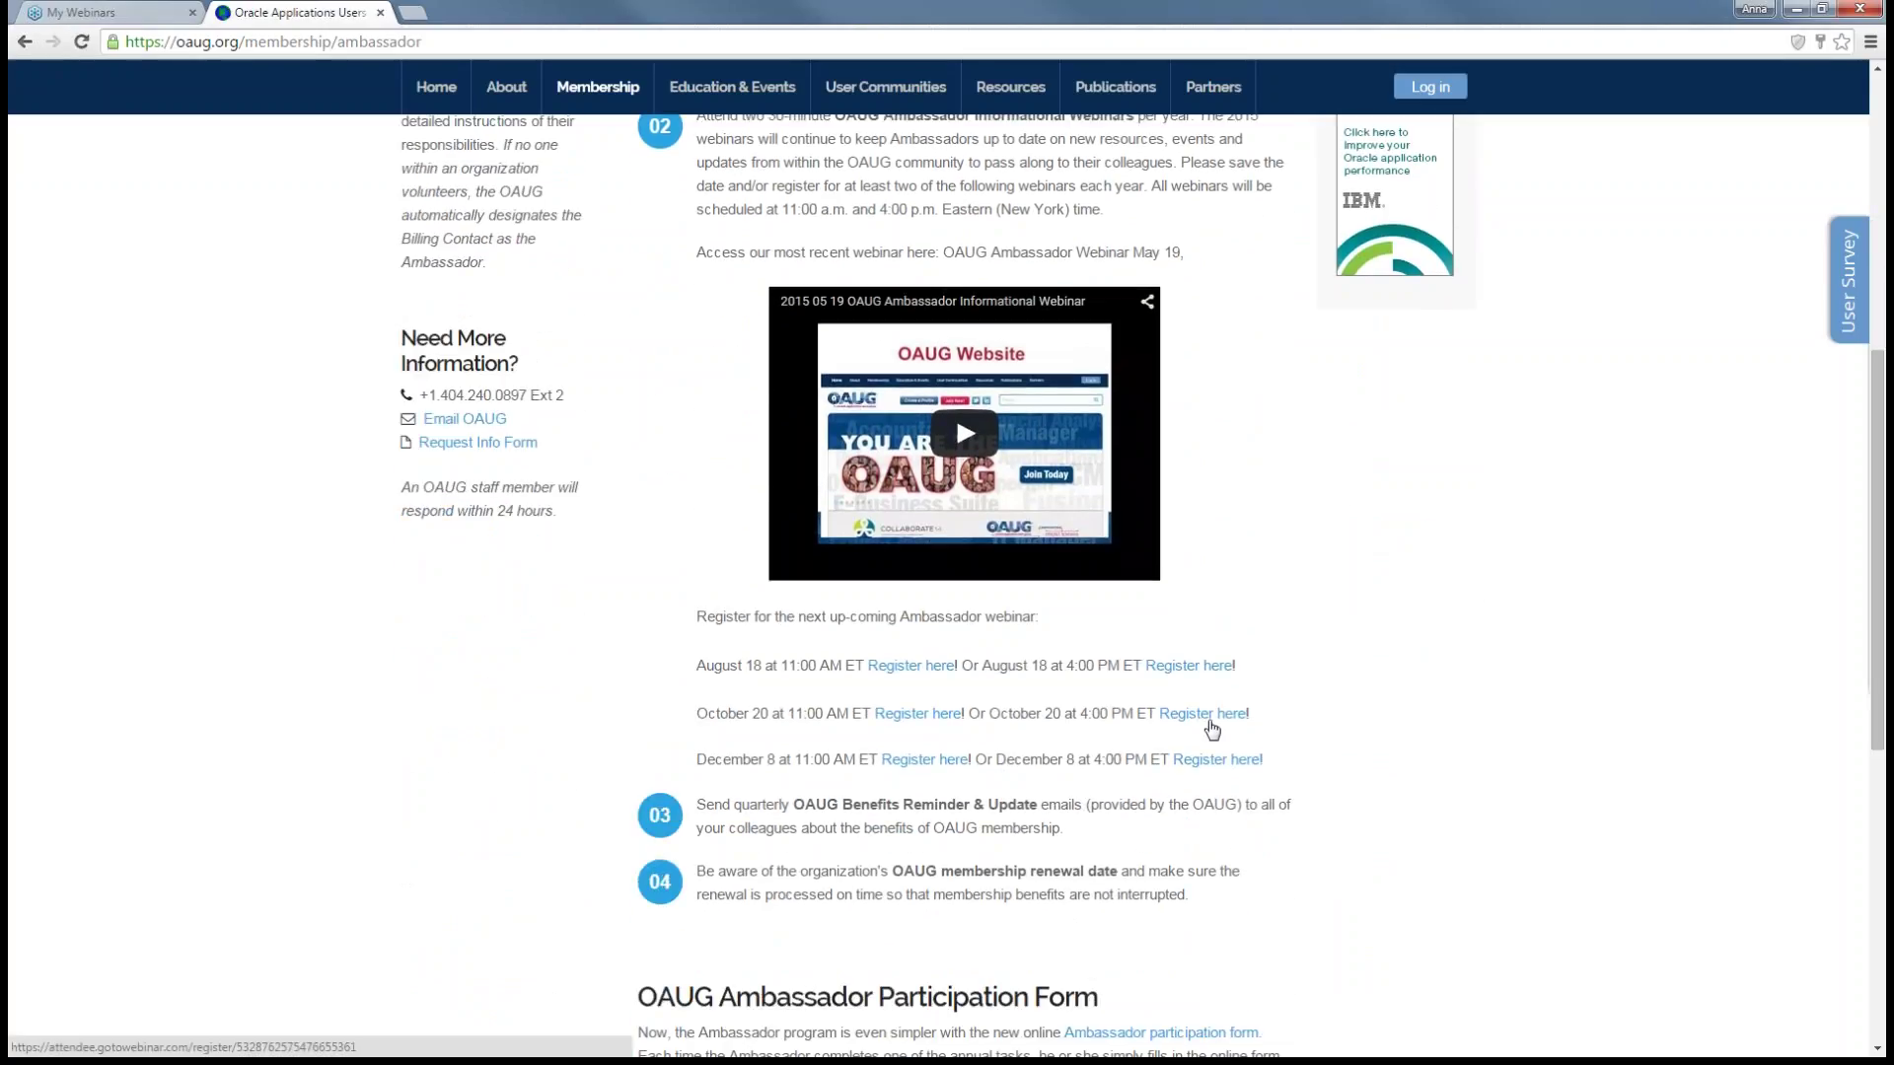
scroll(1205, 720, down, 2)
scroll(1215, 719, down, 3)
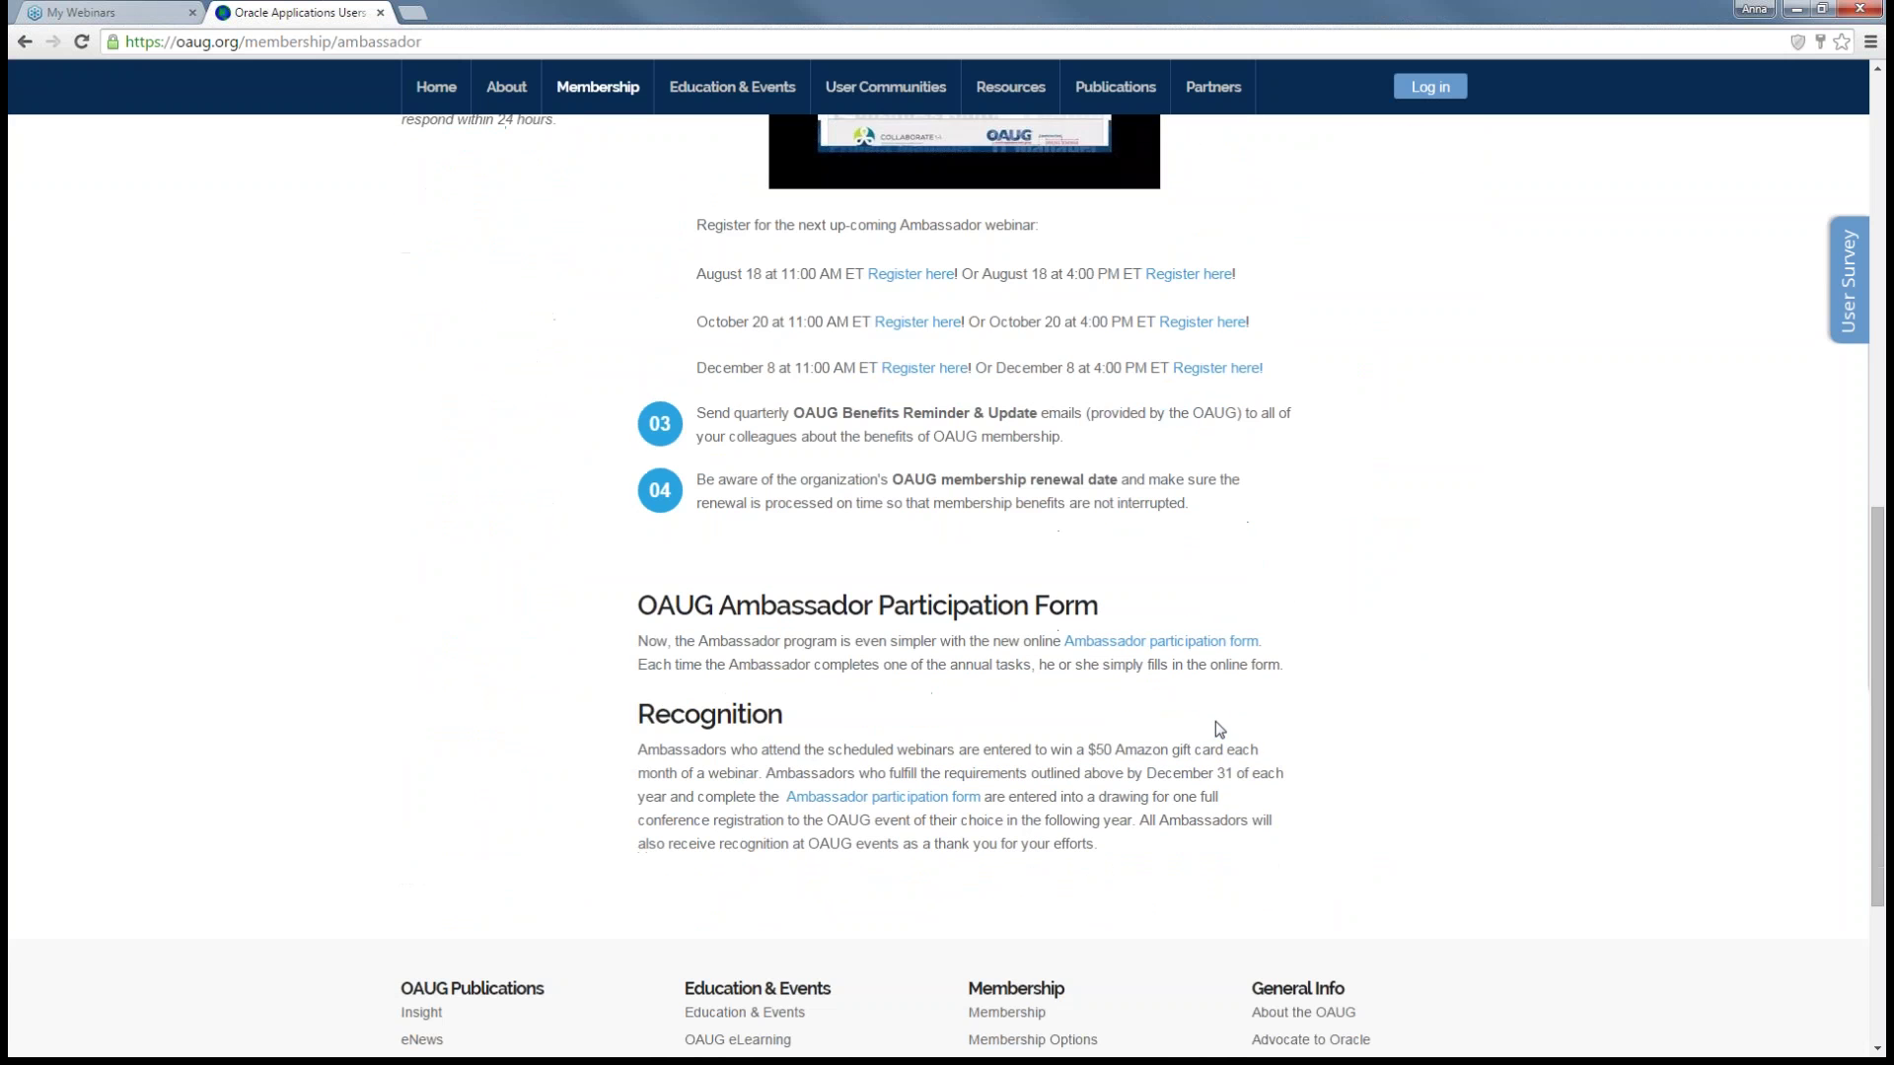
- Go to the Young Professionals page under Membership
scroll(1224, 719, up, 13)
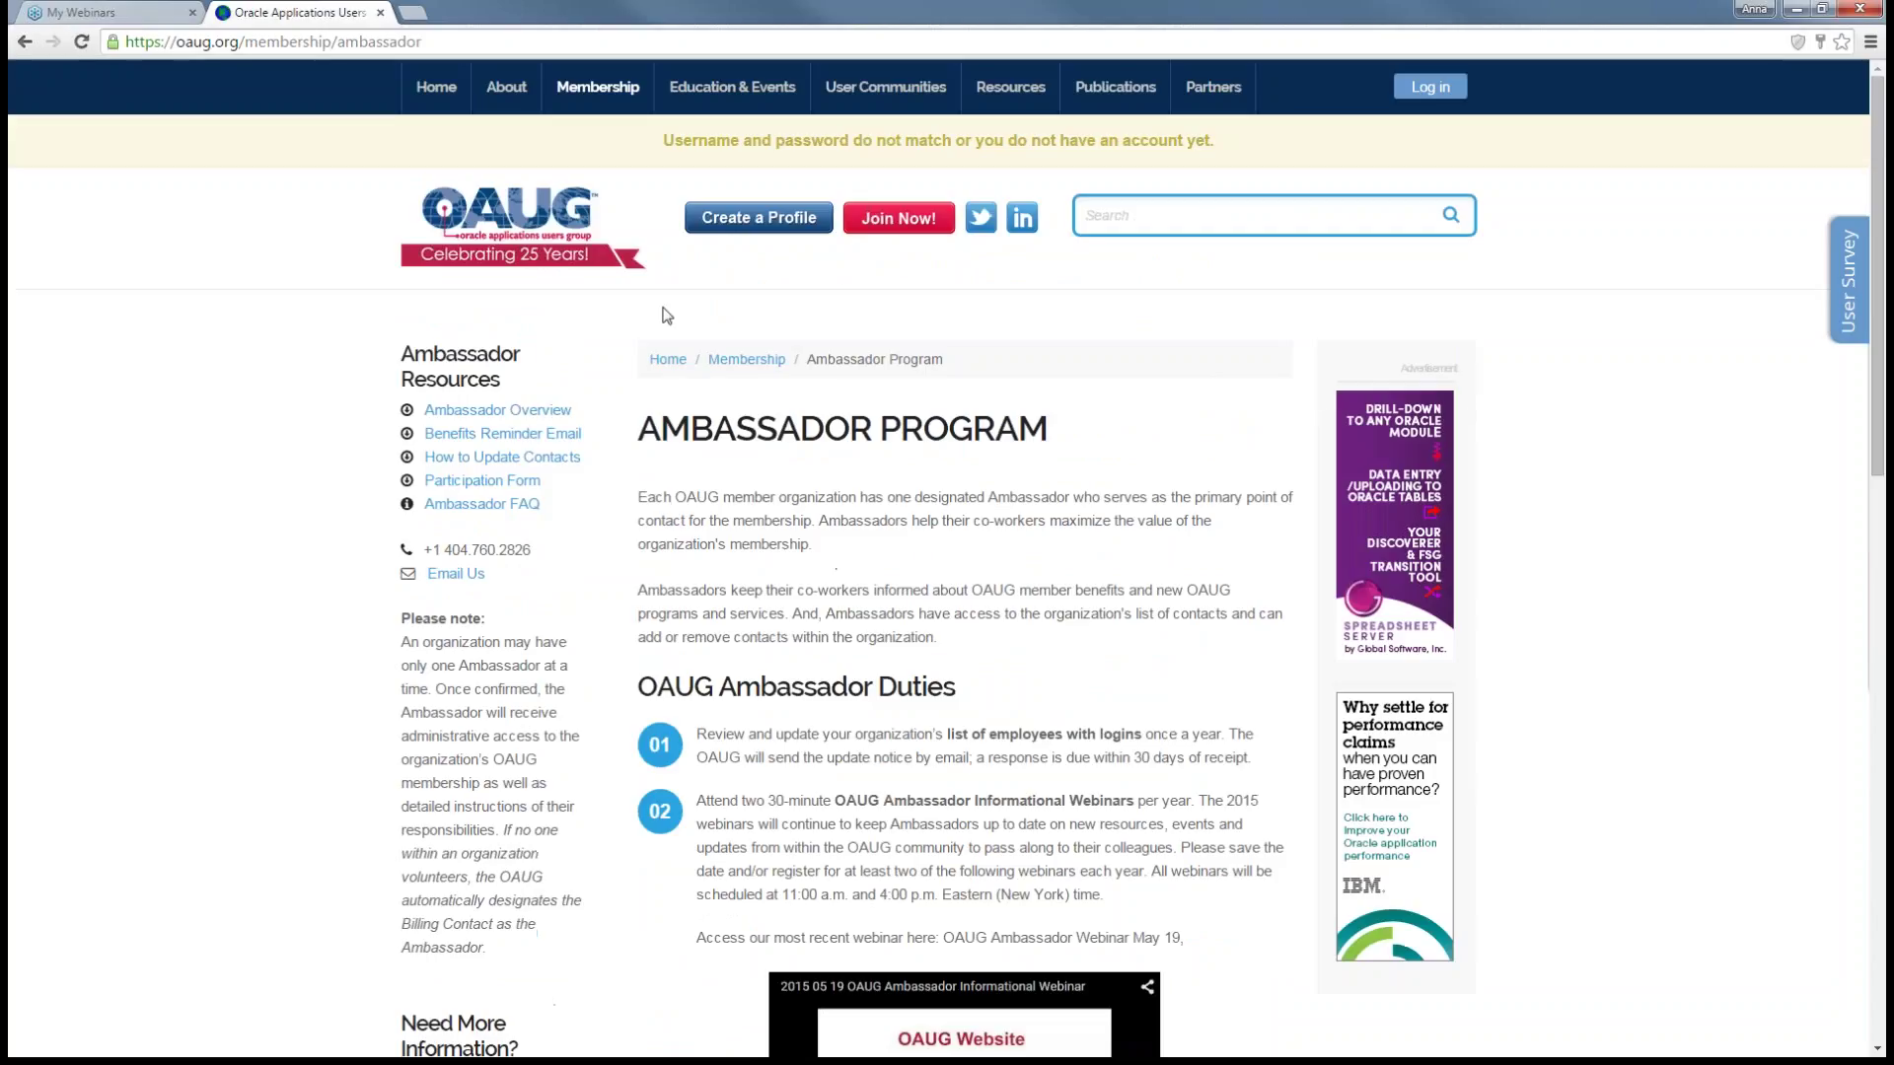
mouse_move(634, 97)
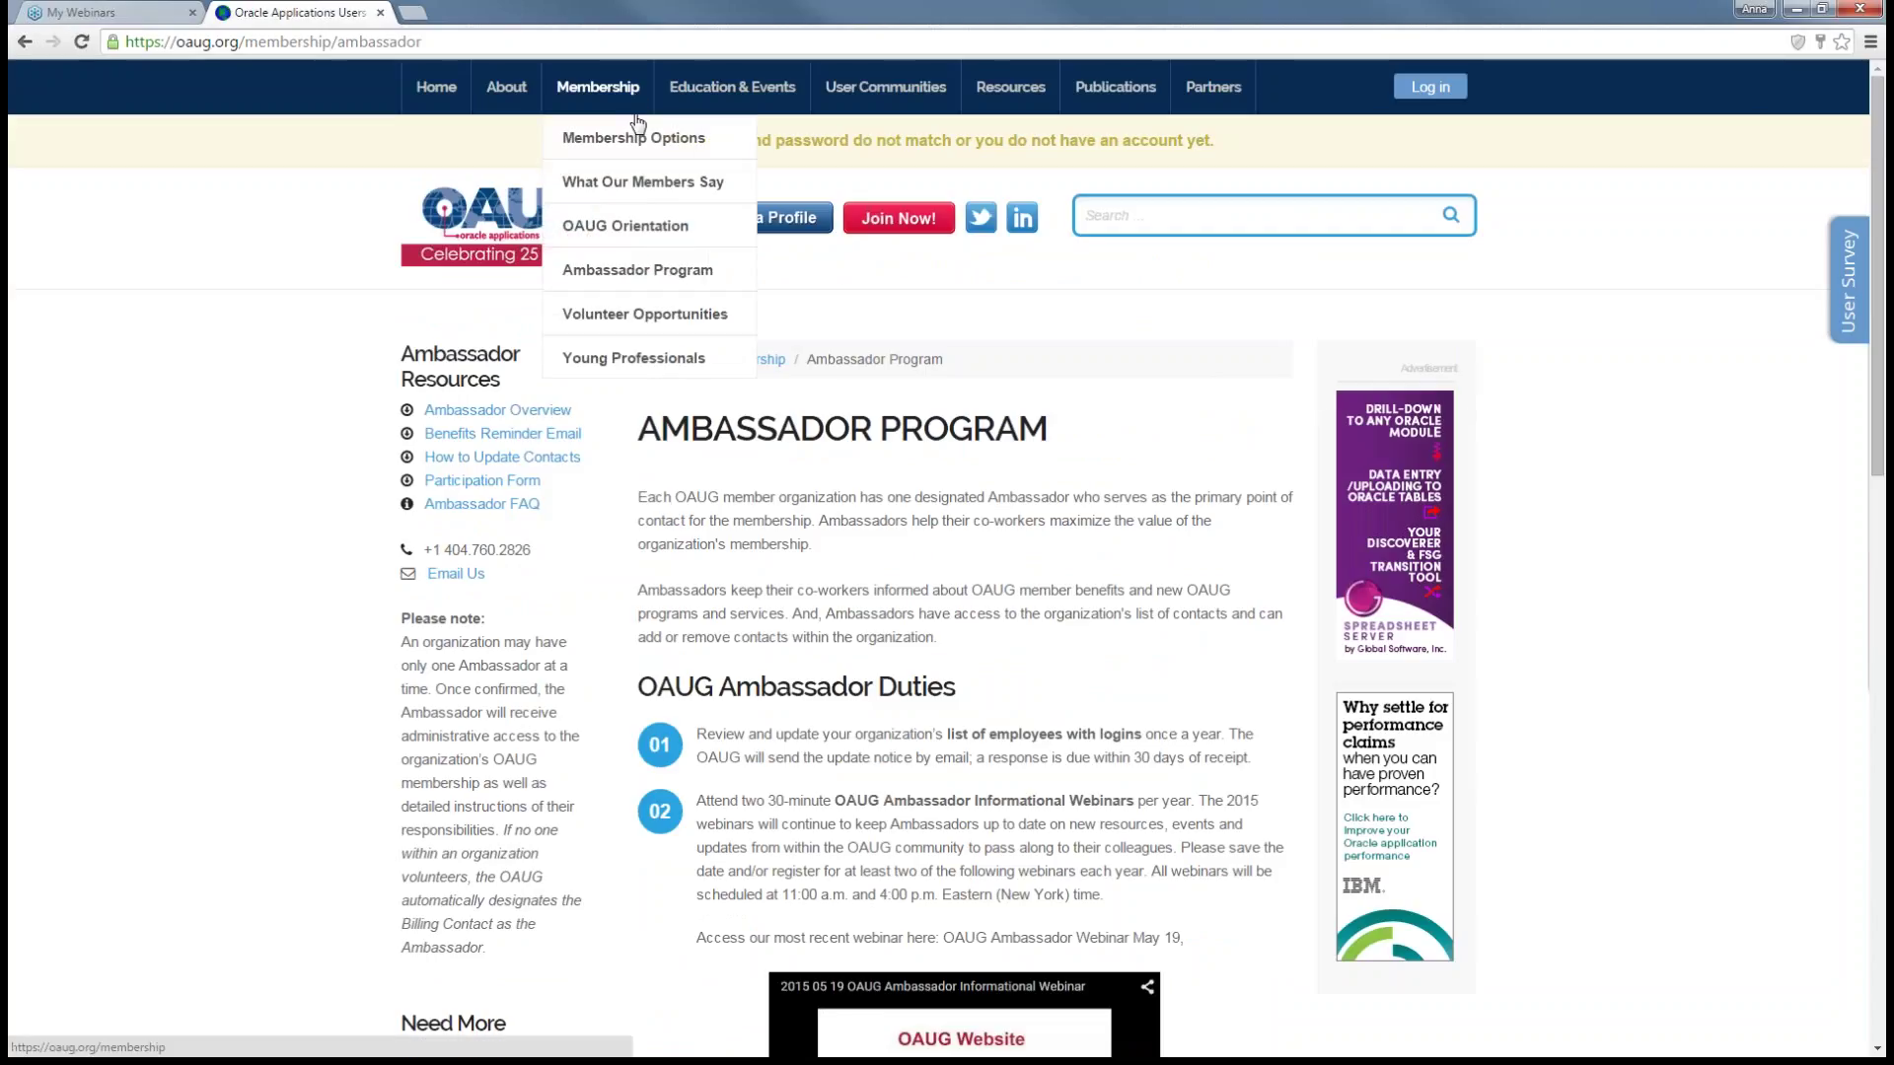
click(642, 361)
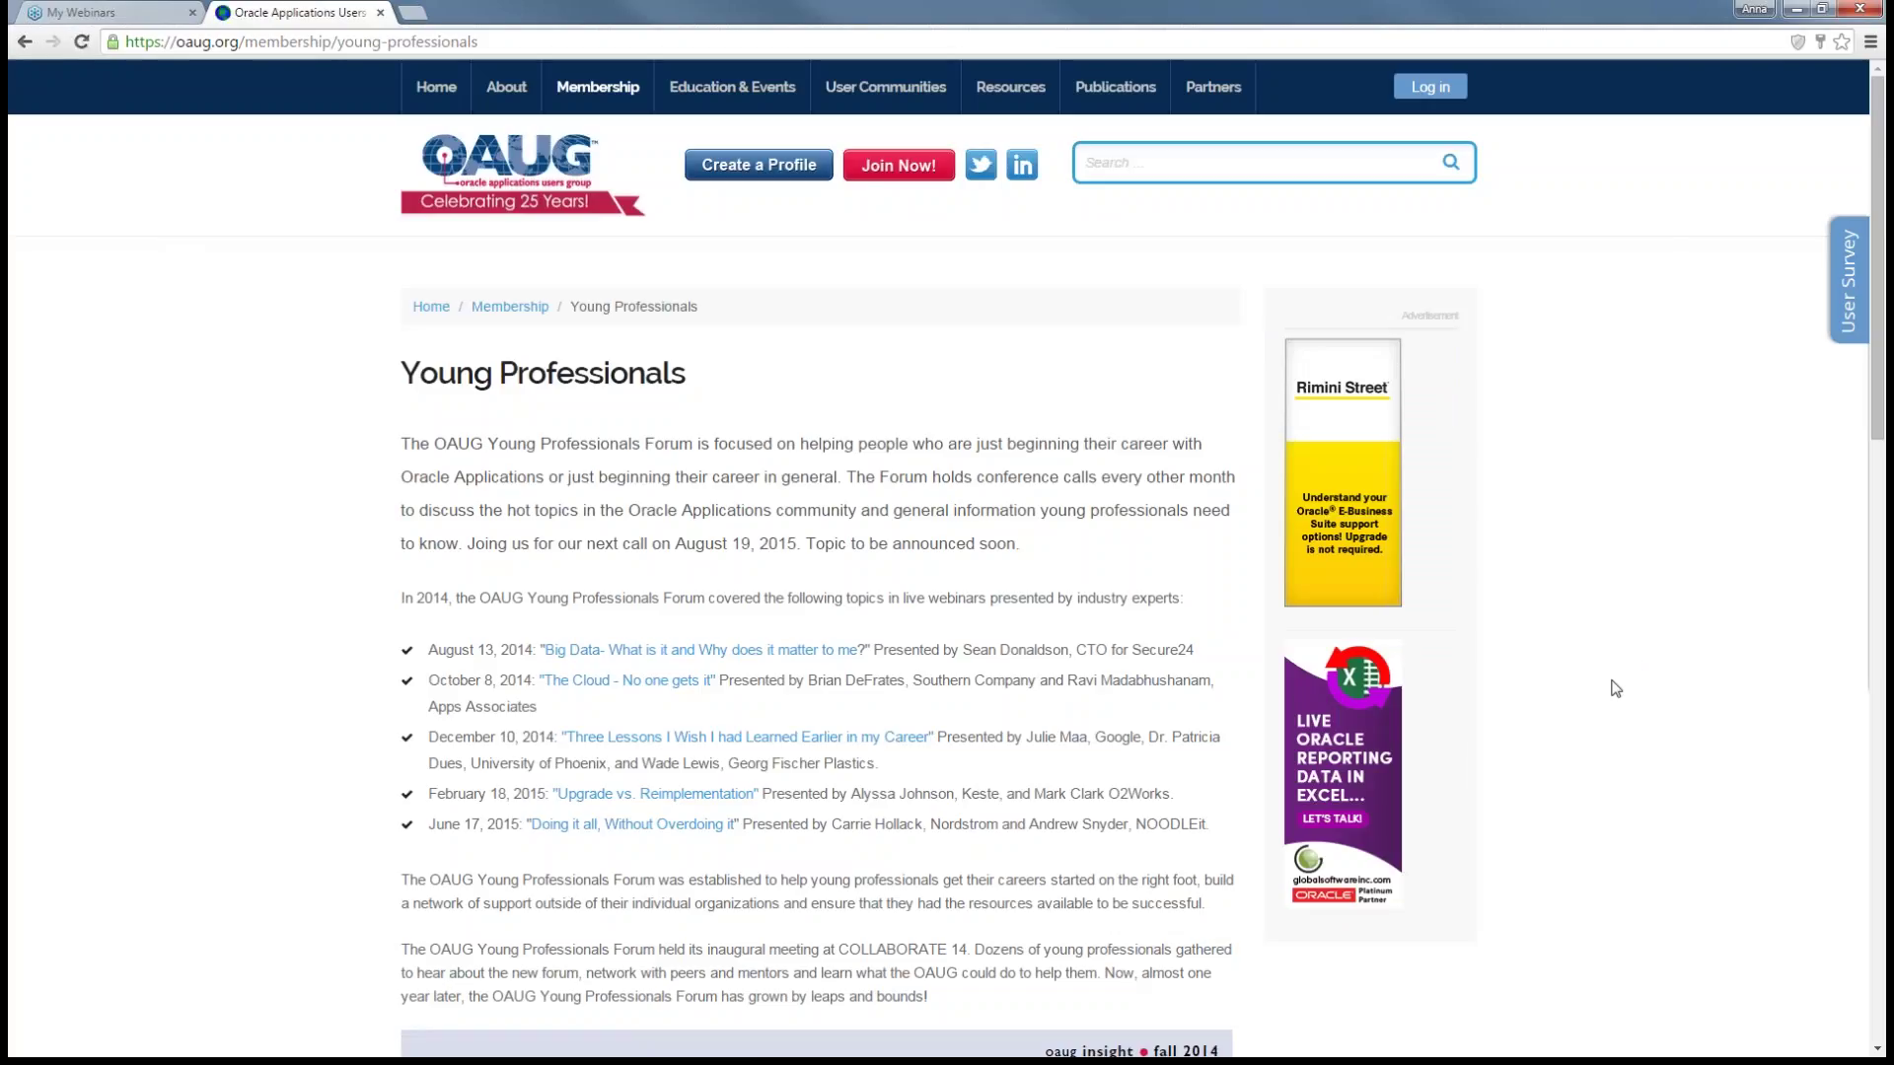
- Read the Young Professionals Forum description and its 2014–2015 webinar topics
scroll(1615, 688, down, 1)
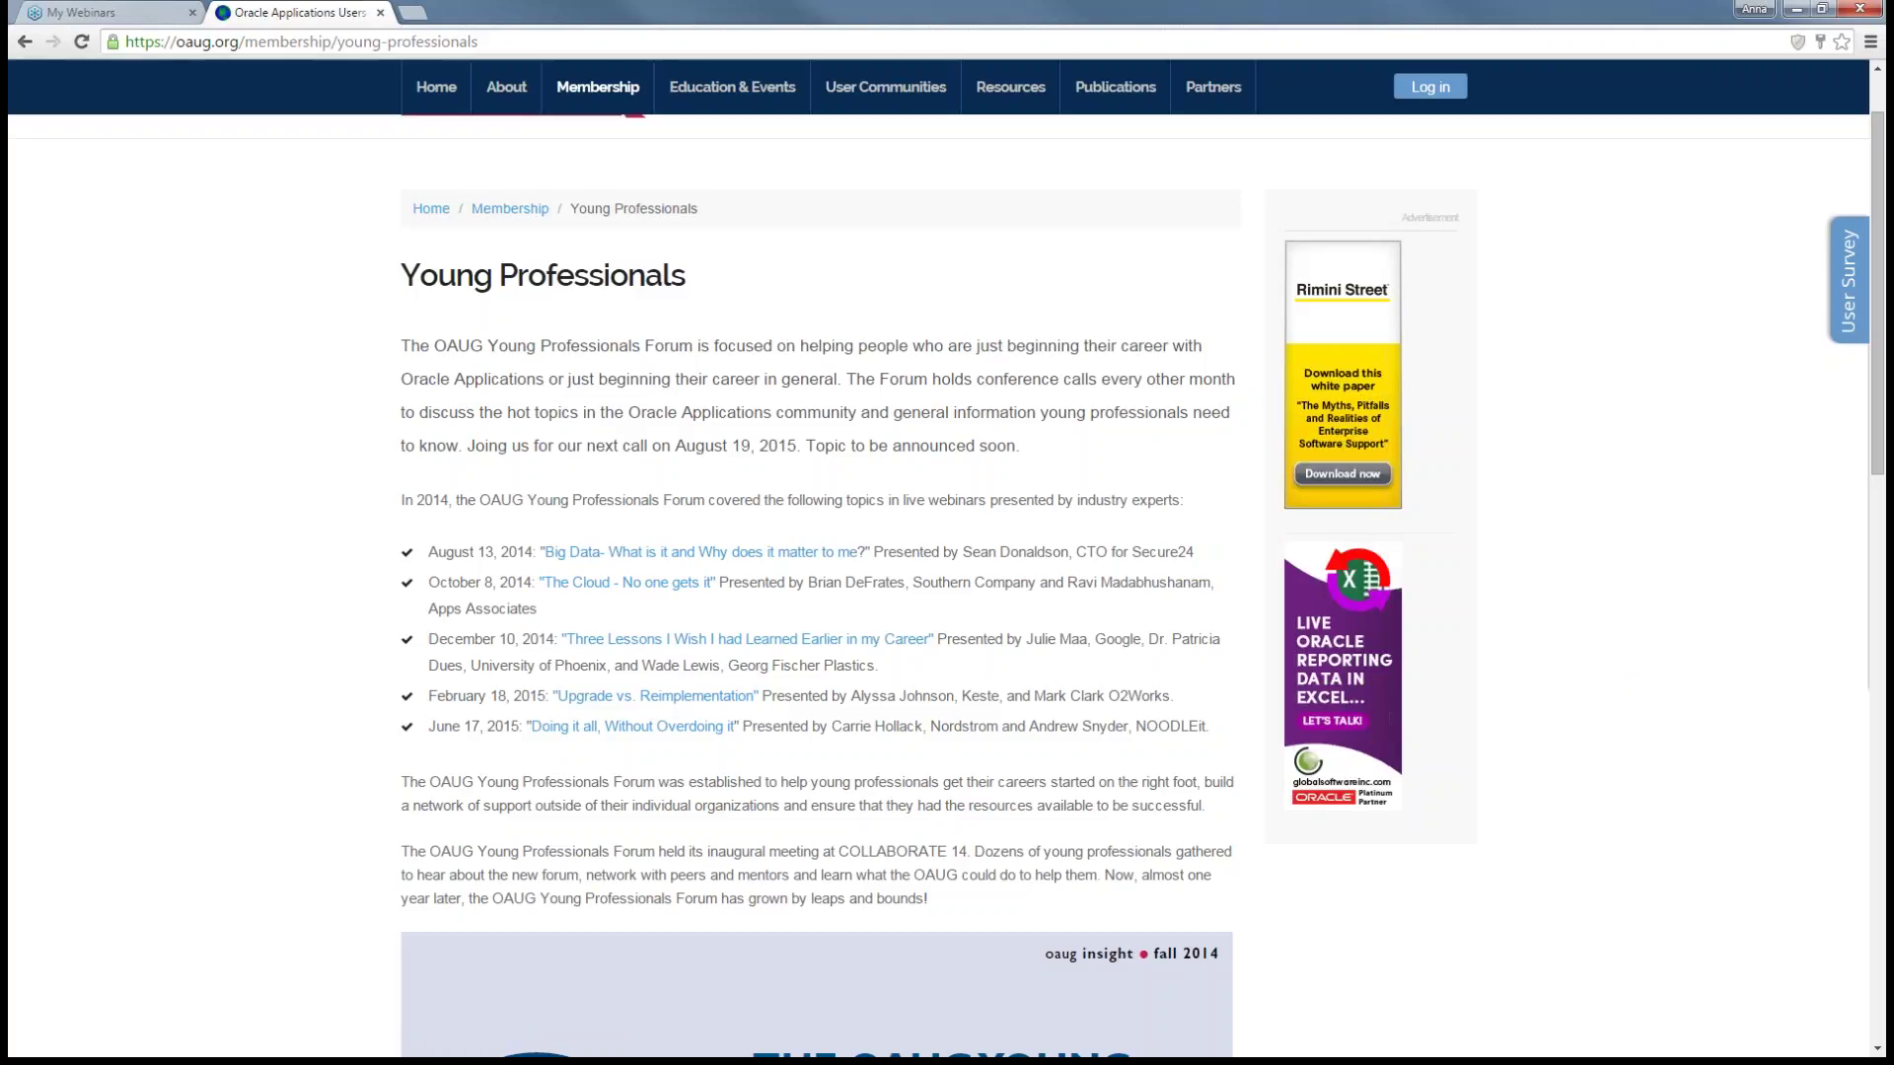
scroll(739, 696, down, 2)
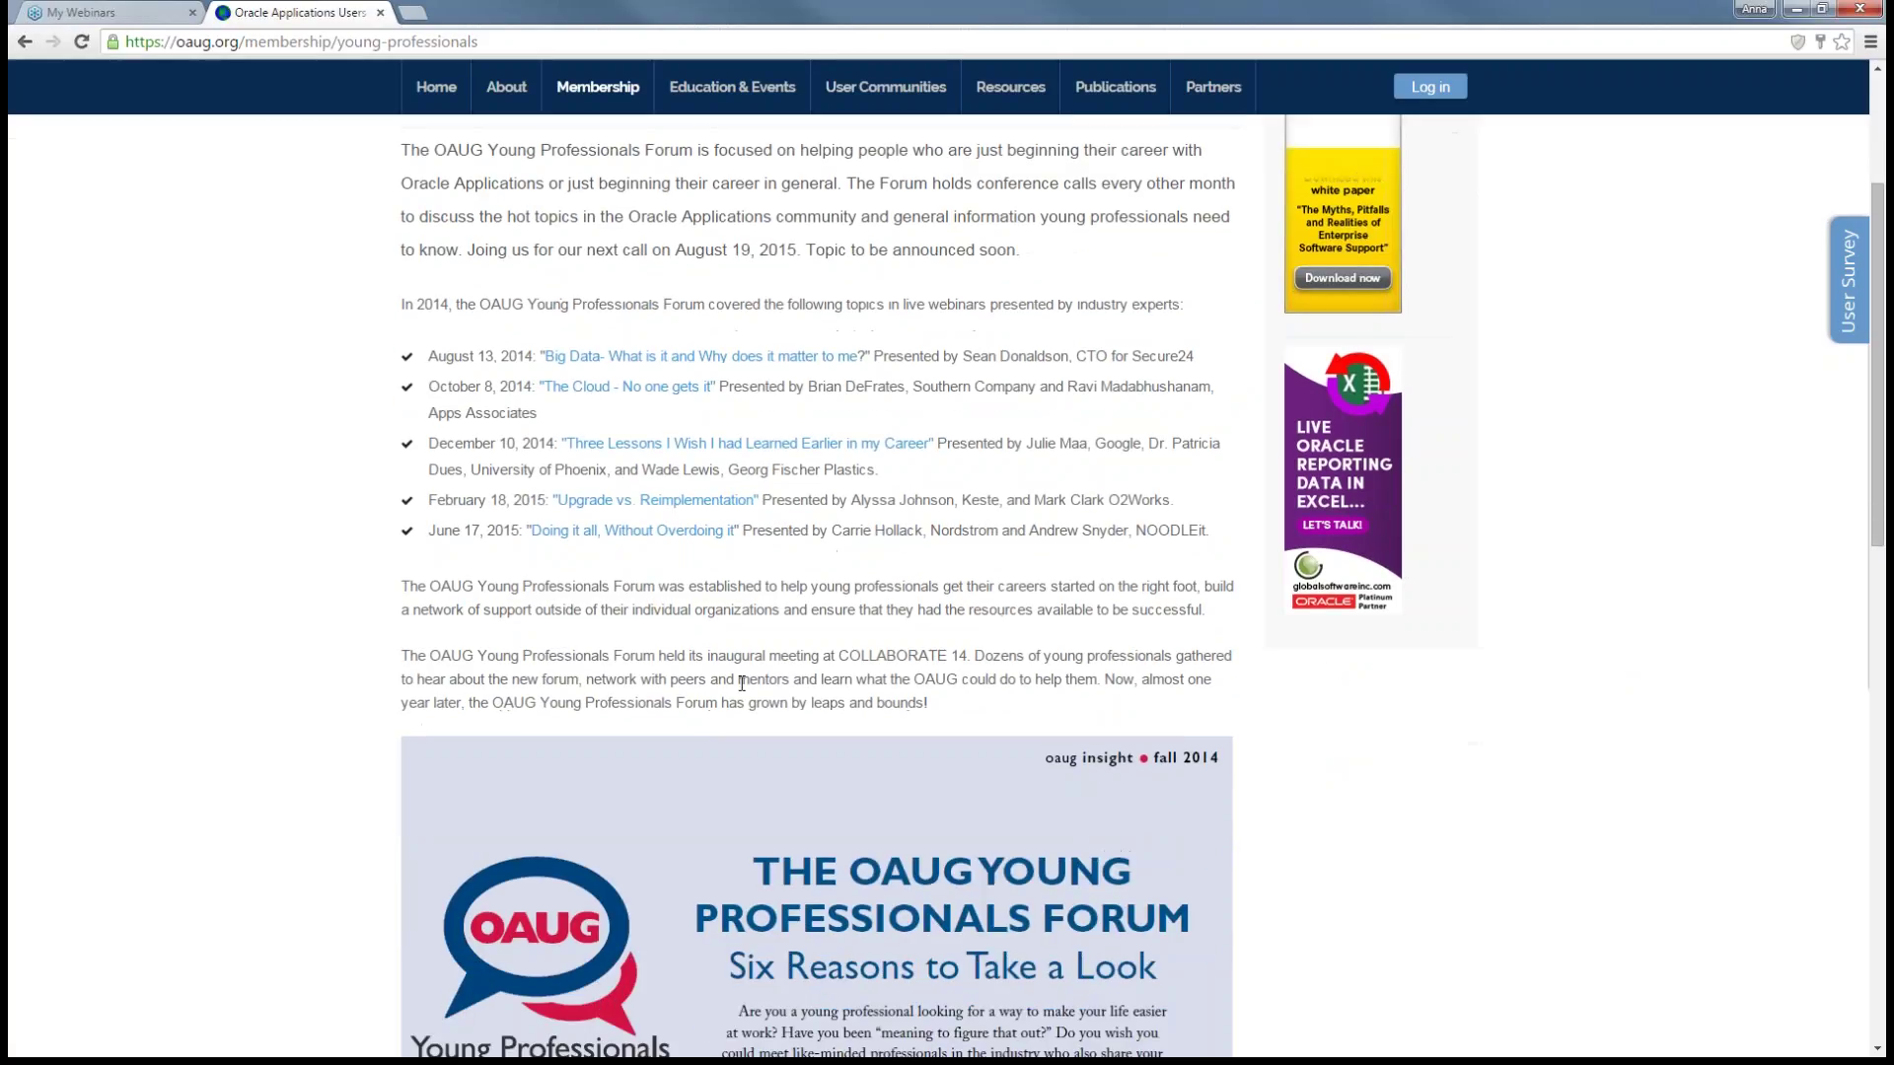
scroll(741, 683, down, 2)
scroll(688, 620, down, 10)
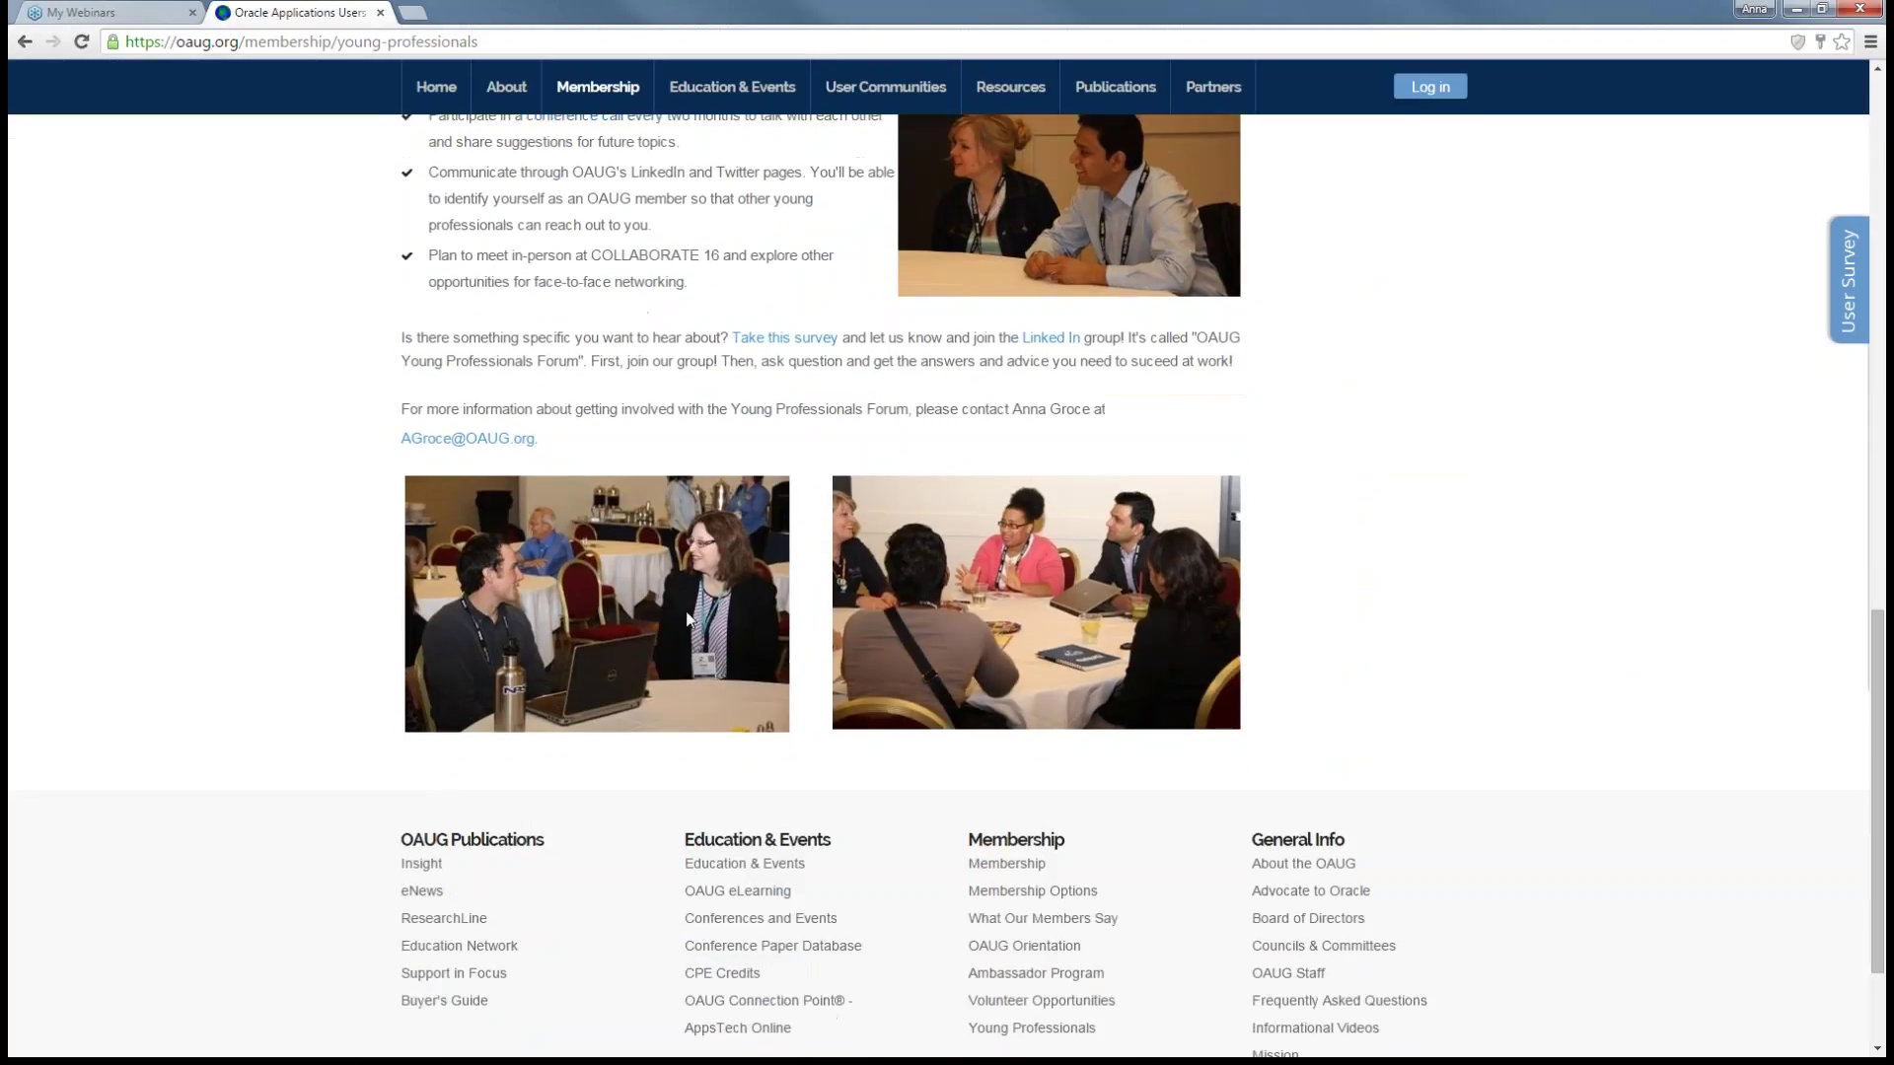
- Go to the OAUG eLearning page under Education & Events
scroll(688, 620, up, 9)
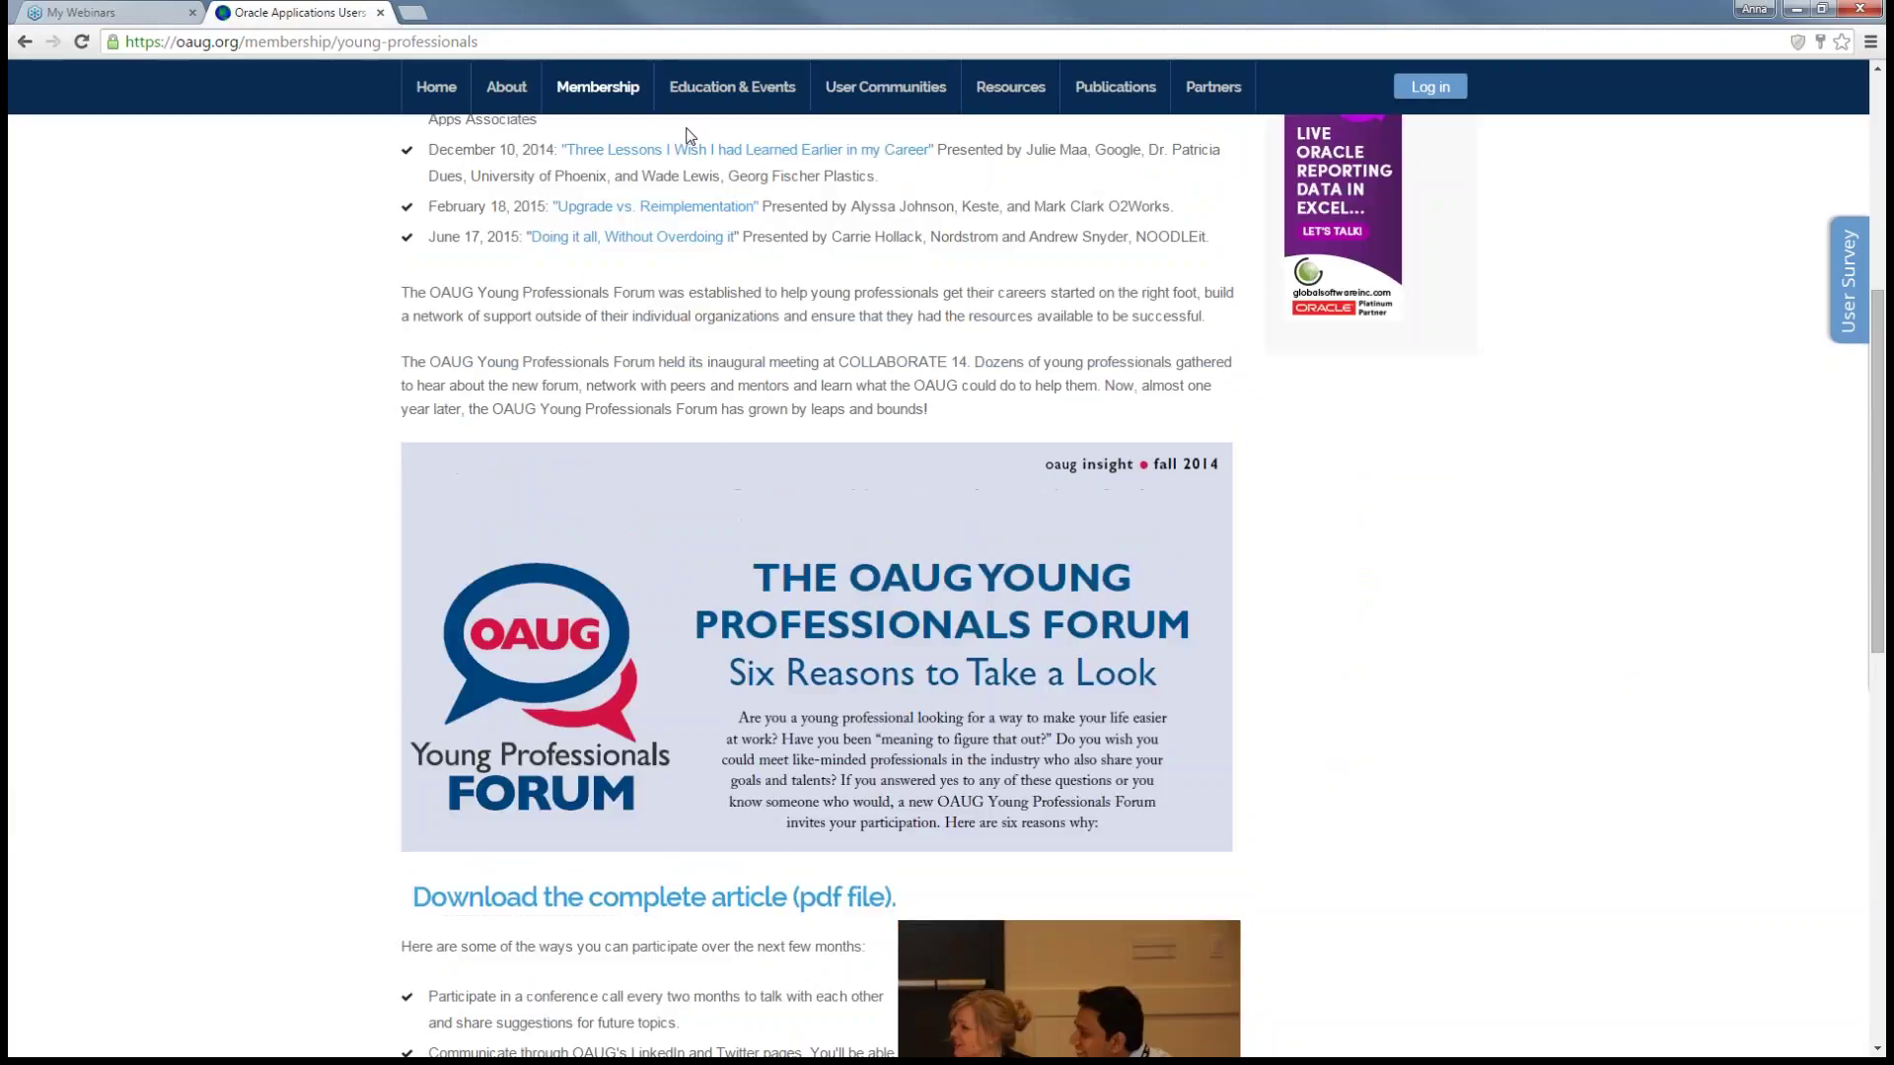
mouse_move(699, 91)
click(699, 141)
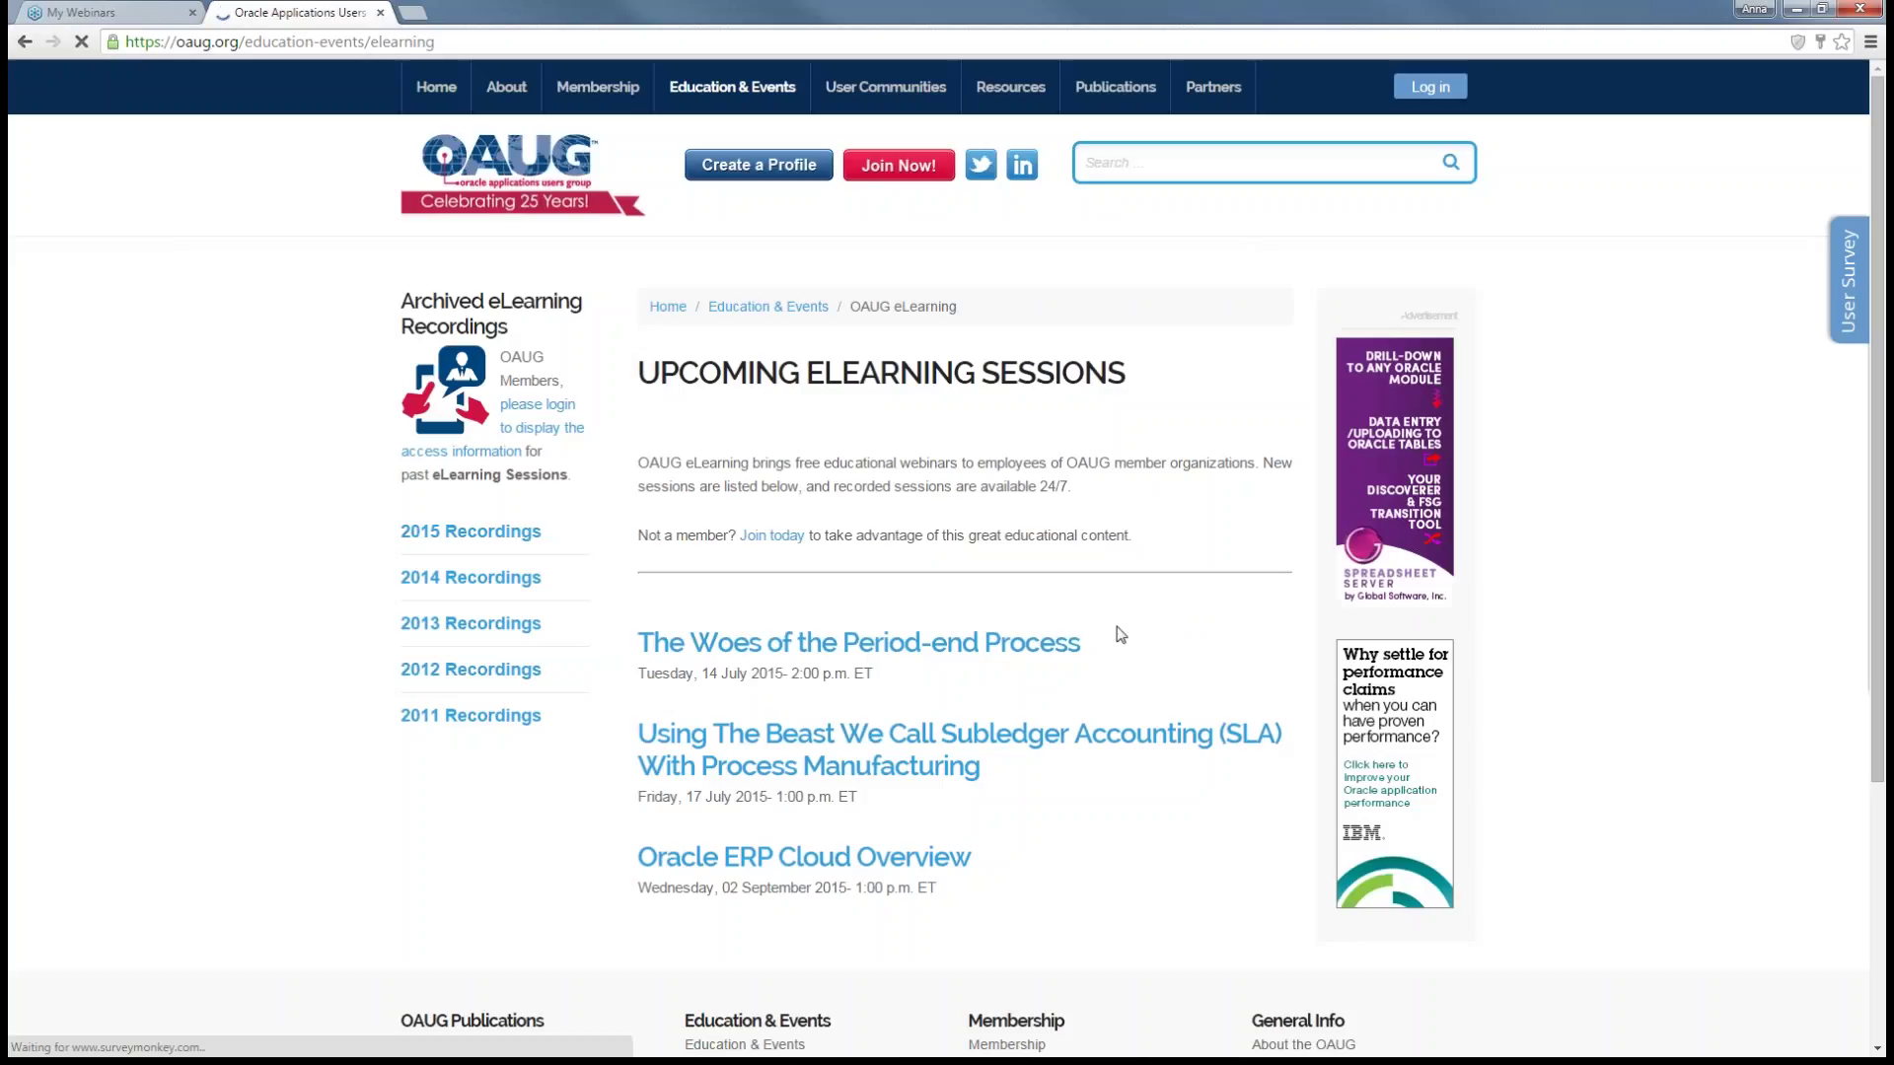